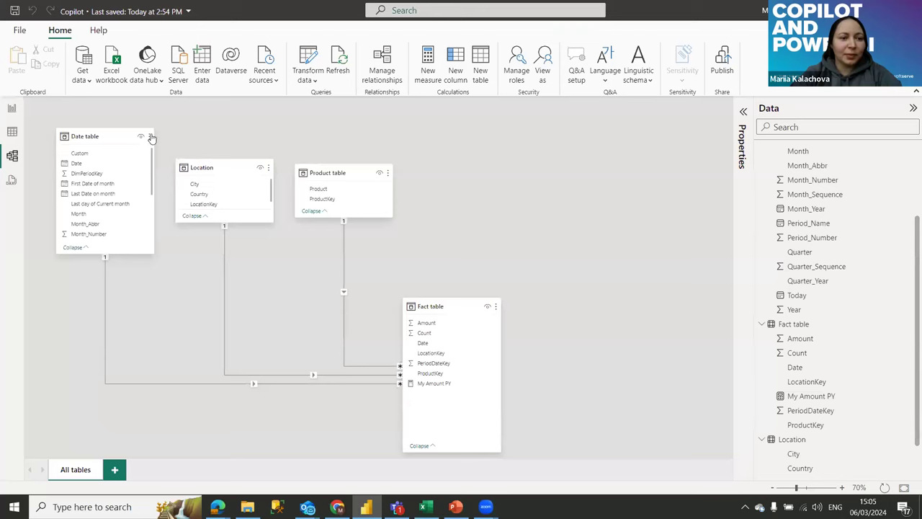
Step: Look through the data rows of the Product table and the Fact table
left_click(12, 108)
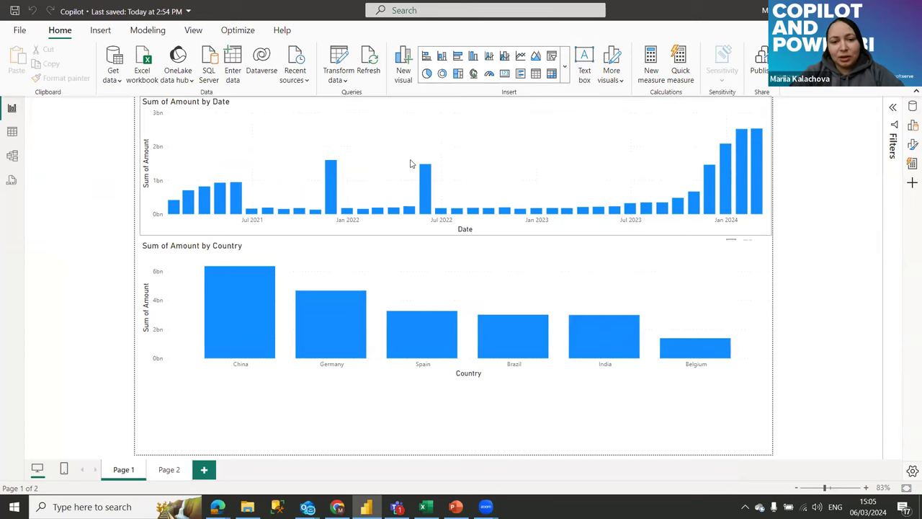
left_click(11, 132)
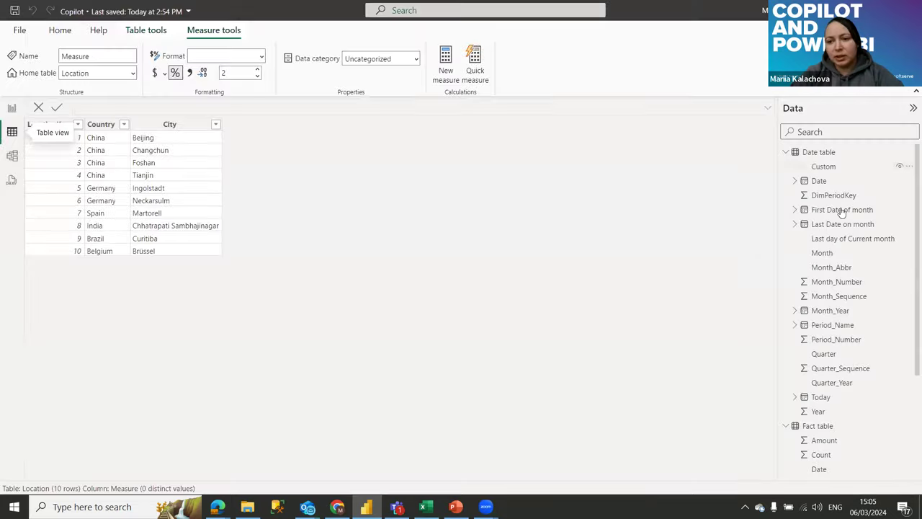
left_click(785, 152)
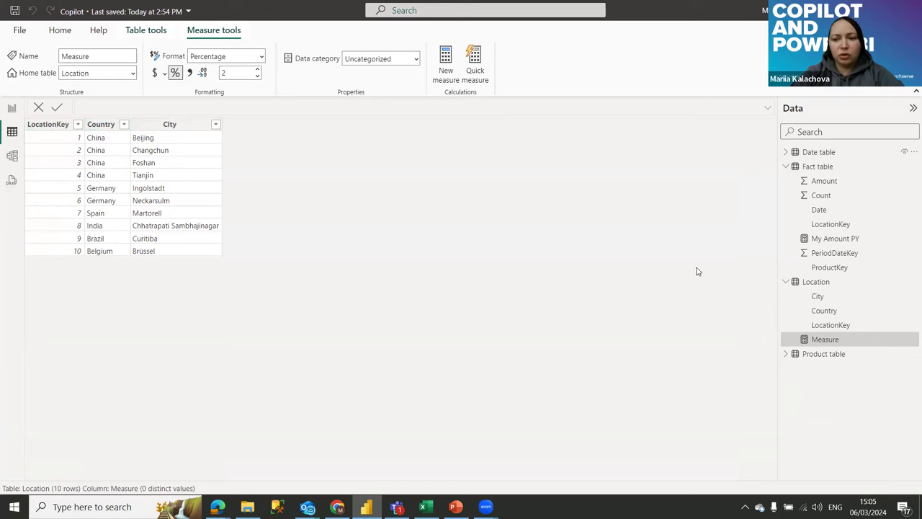
left_click(786, 353)
left_click(814, 357)
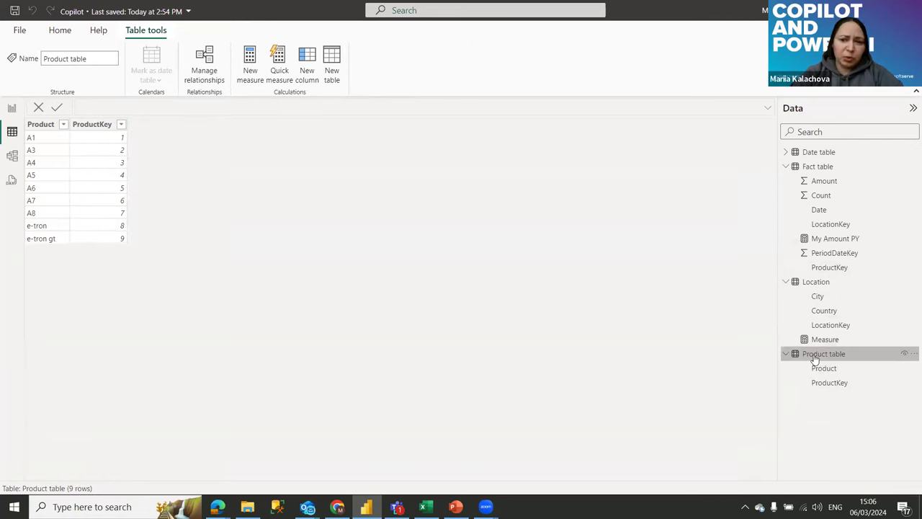
left_click(817, 167)
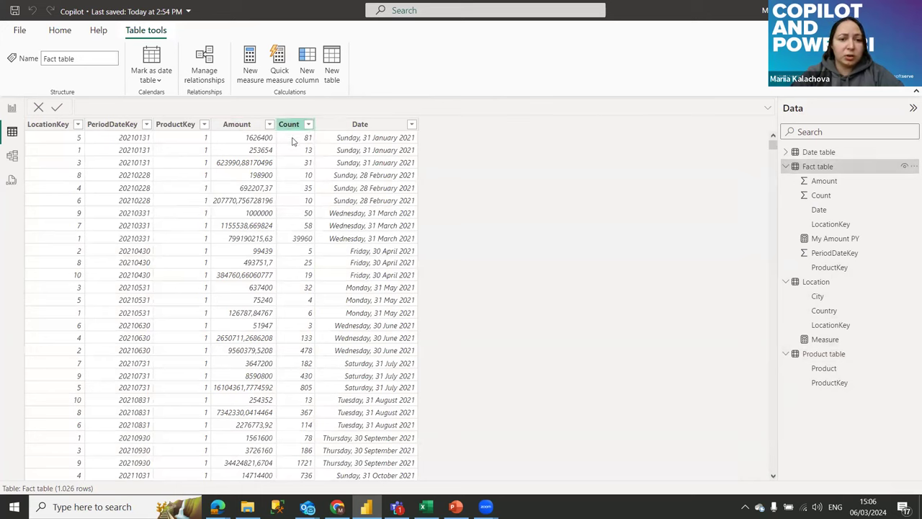
Step: Return to the report page and select the chart showing Amount by Country
left_click(12, 111)
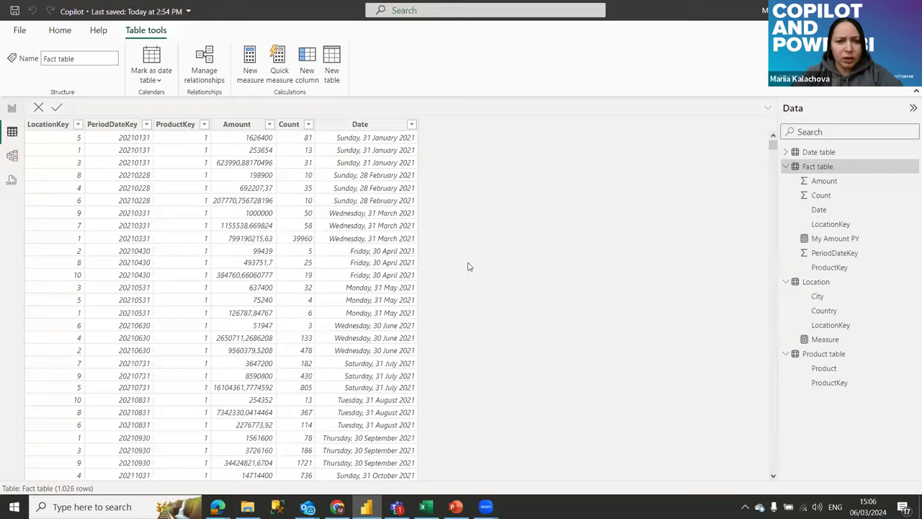
left_click(491, 220)
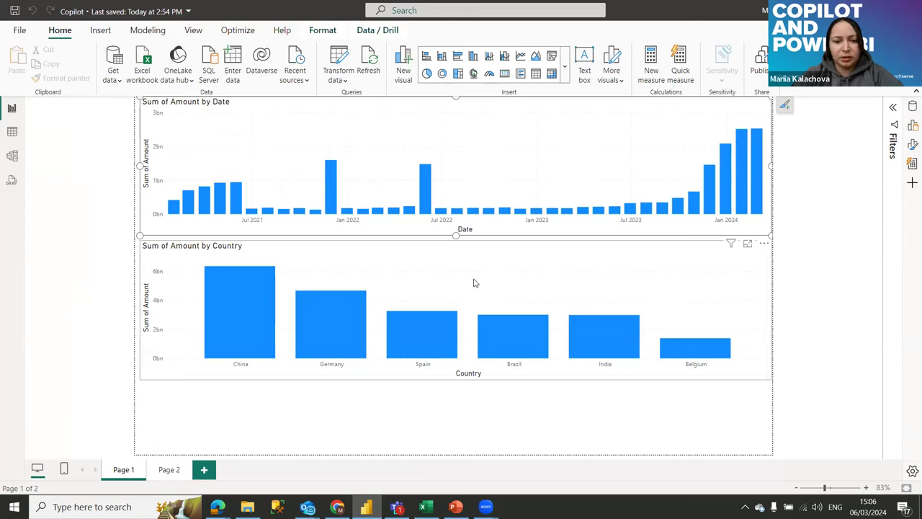
left_click(414, 361)
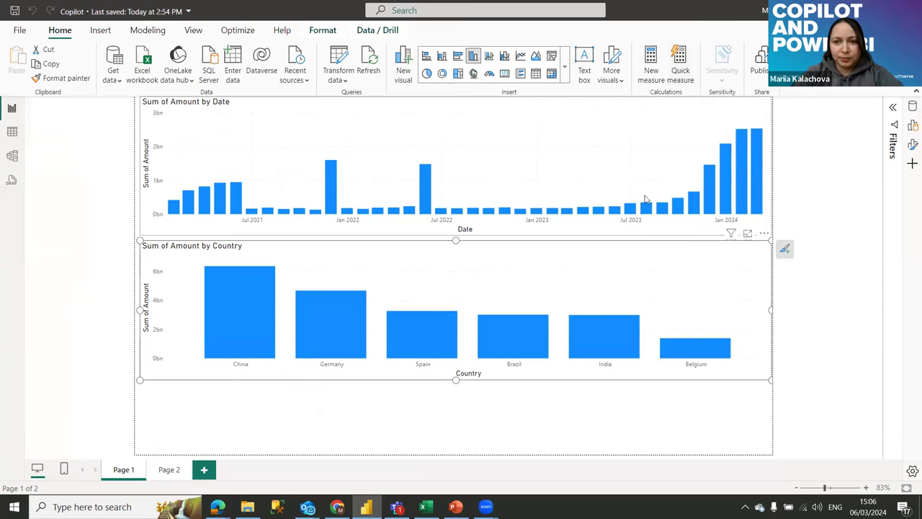
Step: Request a Copilot quick measure suggestion with the prompt "Plese show values by country"
left_click(680, 72)
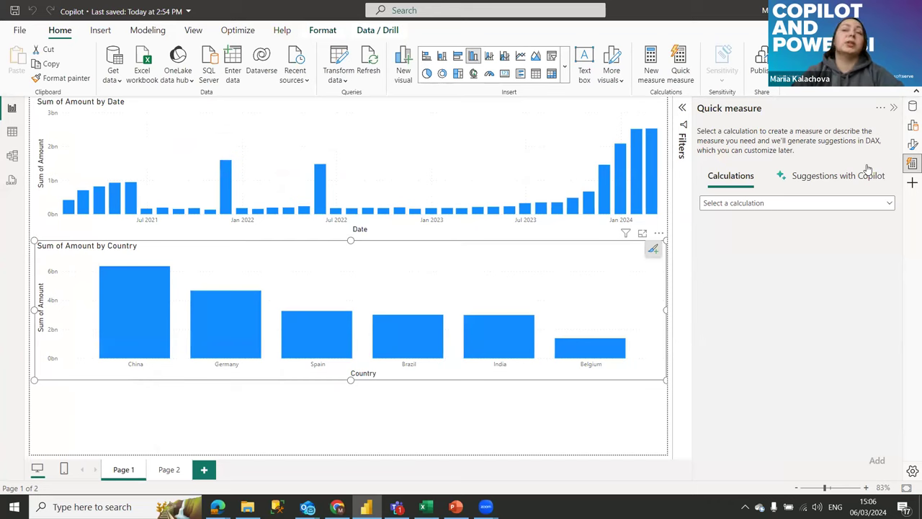
left_click(821, 183)
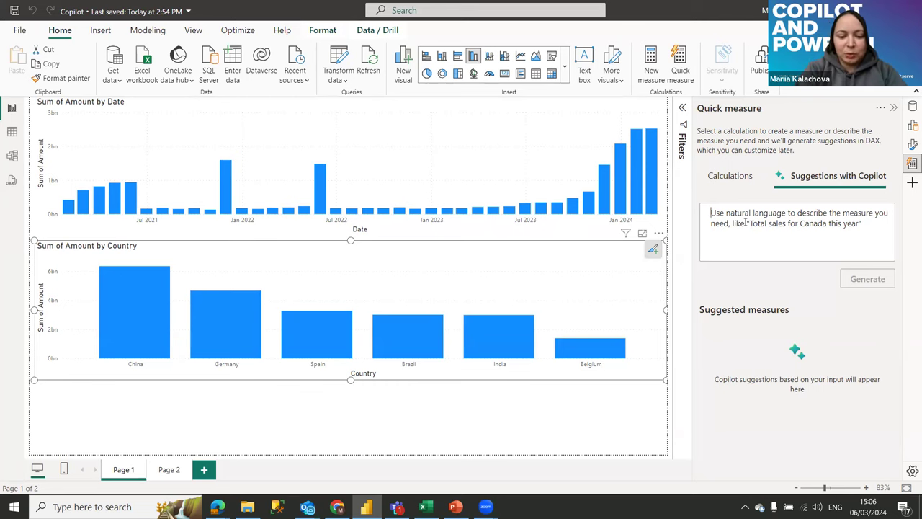
type("Plese s")
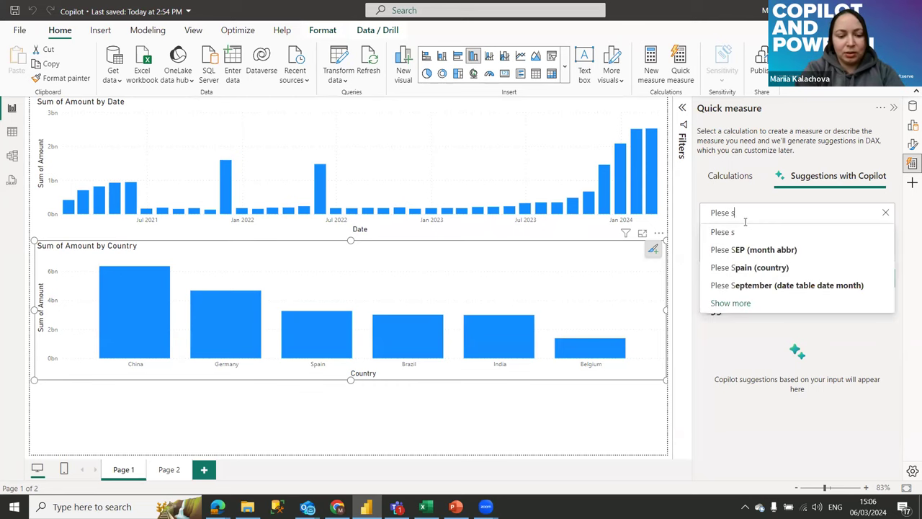
type("how ")
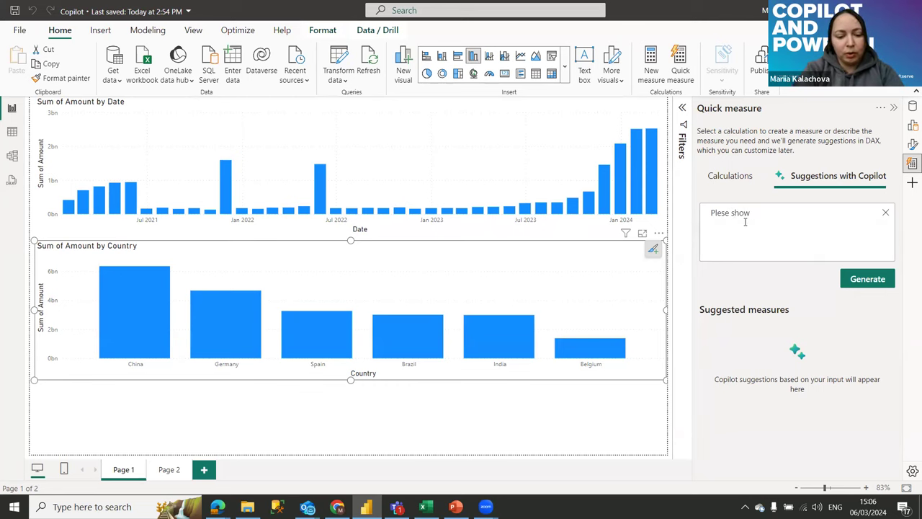
type("valu")
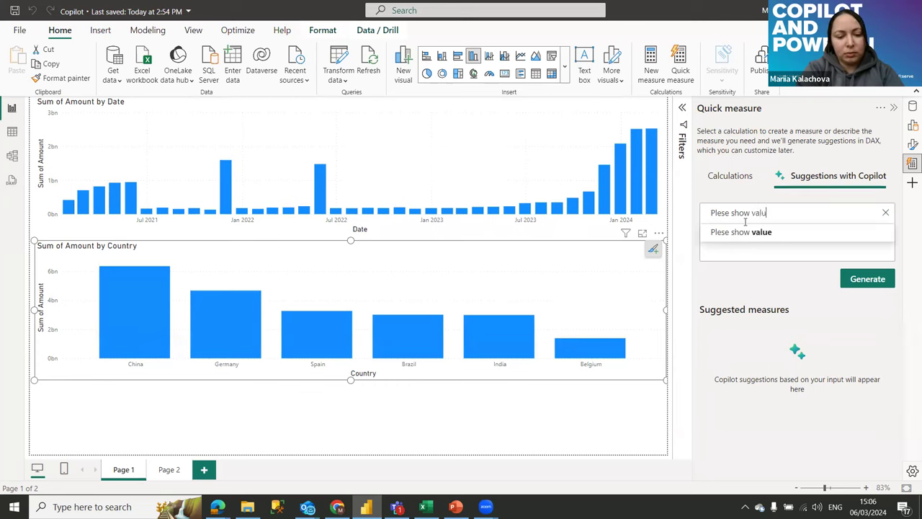
type("es by country")
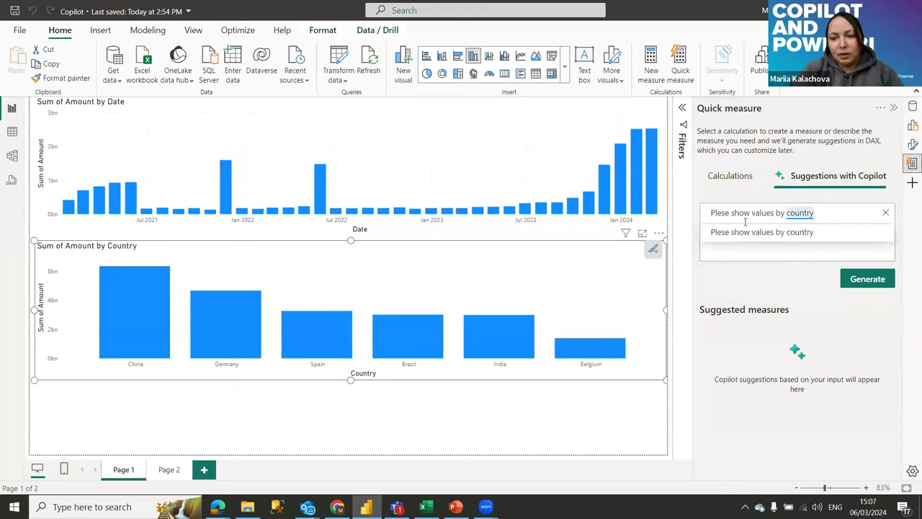
left_click(871, 281)
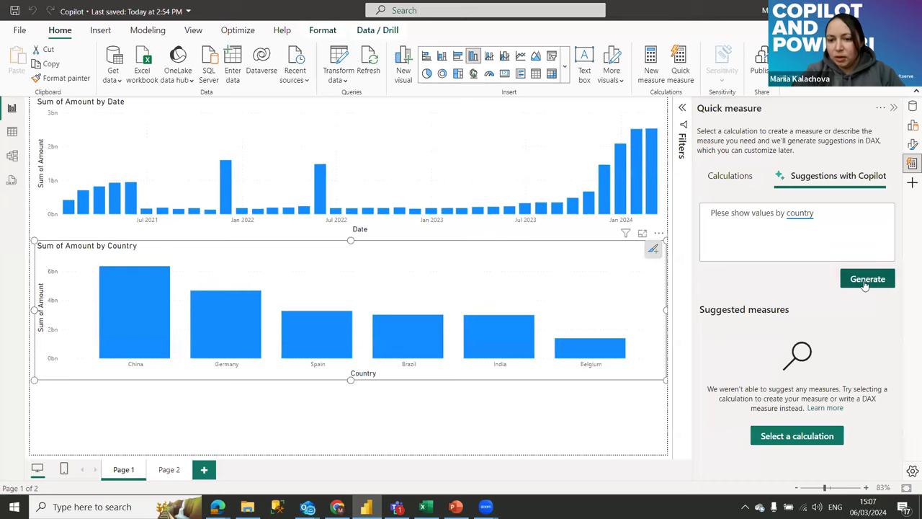
Step: Replace "values" with "Amount" in the Copilot prompt and generate the suggestions again
left_click_drag(775, 213, 752, 213)
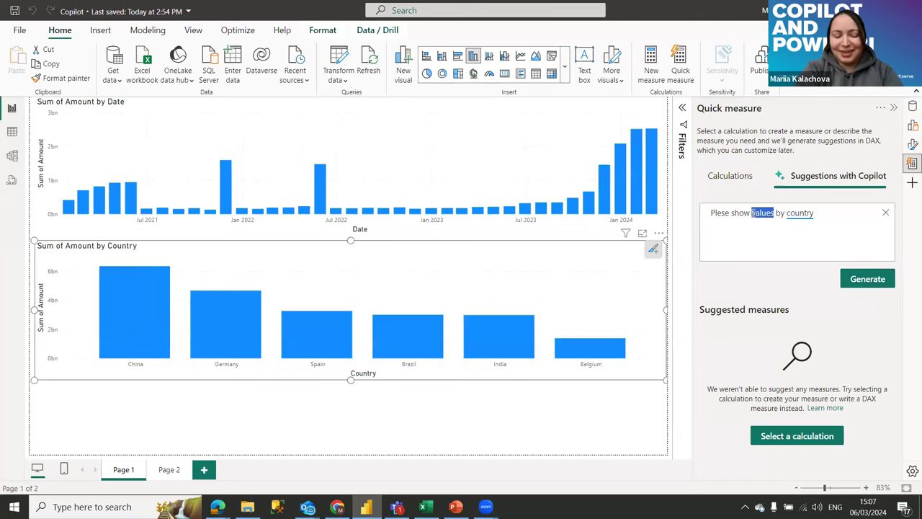
type("Amount")
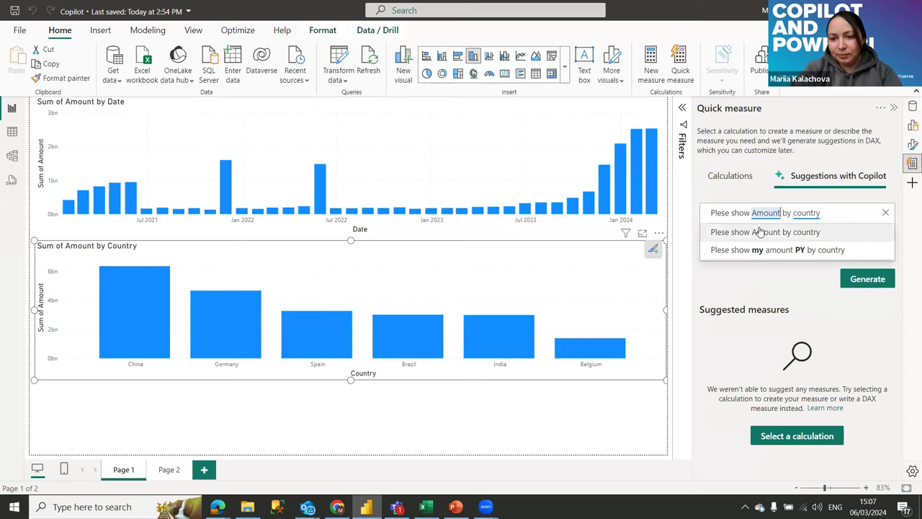
left_click(760, 232)
left_click(874, 282)
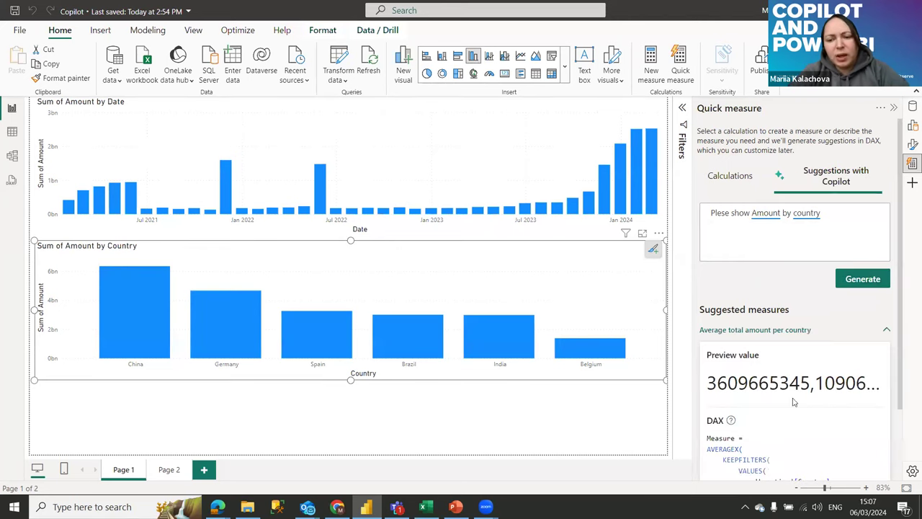
Step: Expand the full DAX of the suggested average total amount per country measure and add it to the model
scroll(901, 248, "down", 3)
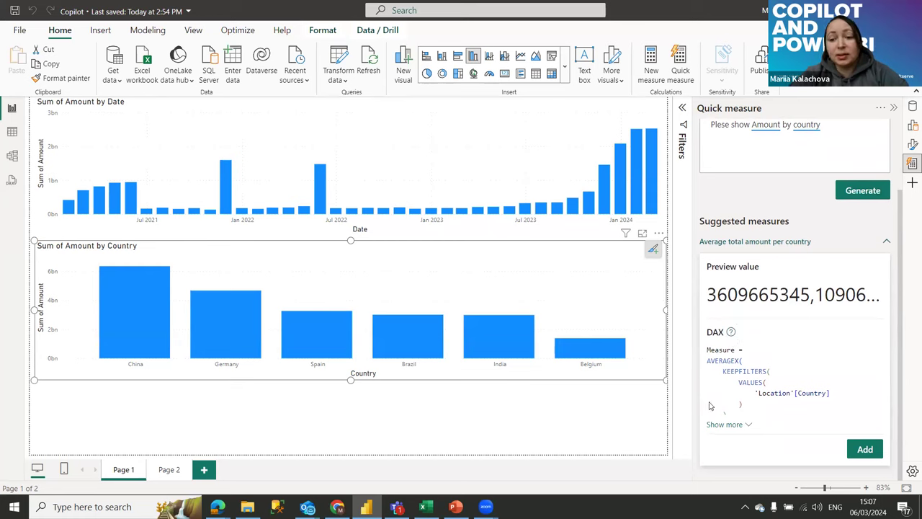
left_click(724, 425)
scroll(864, 310, "down", 1)
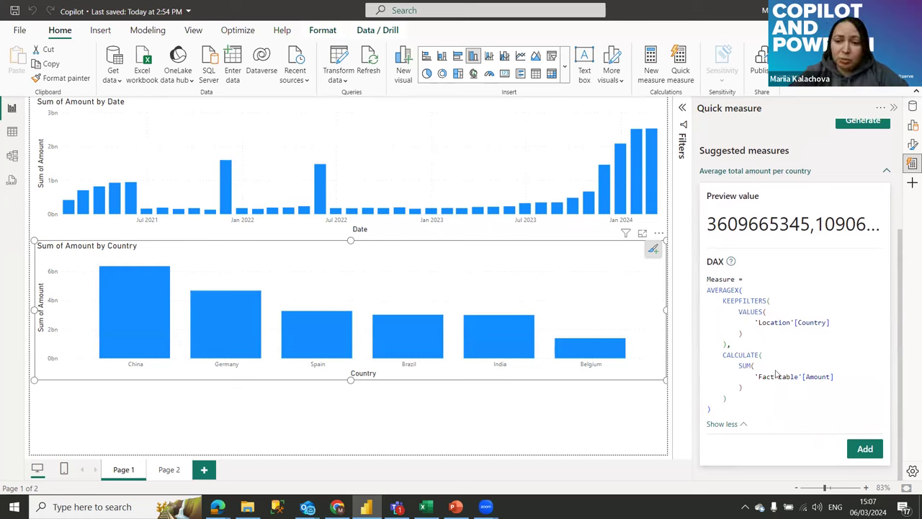
scroll(742, 319, "up", 2)
scroll(743, 319, "up", 1)
scroll(805, 381, "down", 2)
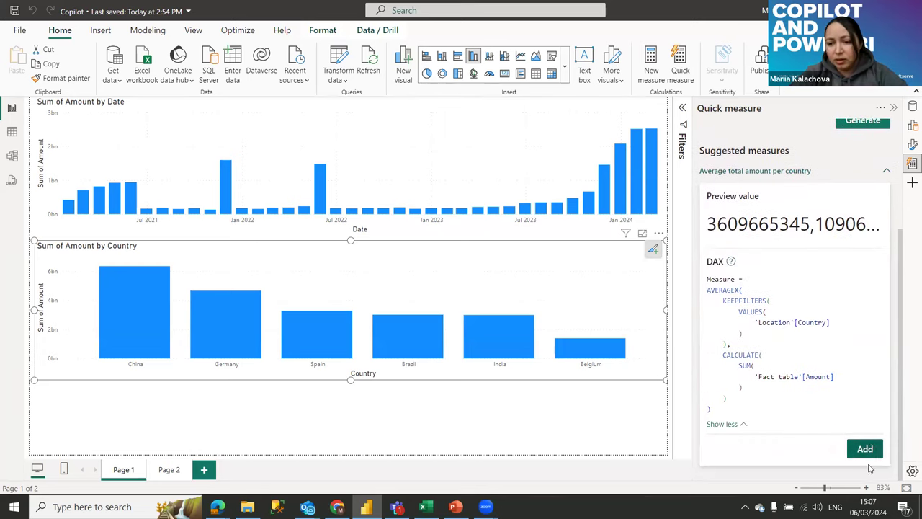
left_click(868, 457)
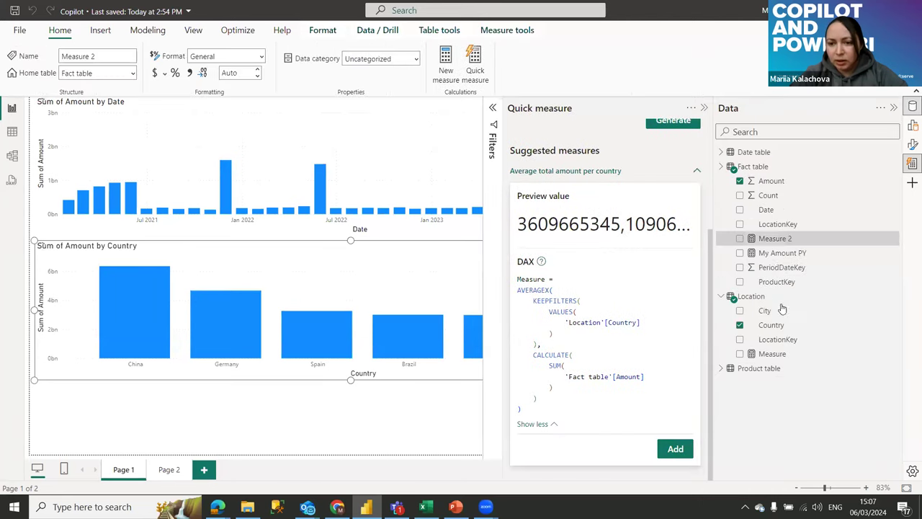
Step: Rename the newly added measure to "Amount by country" in its formula and close the formula editor
left_click(783, 239)
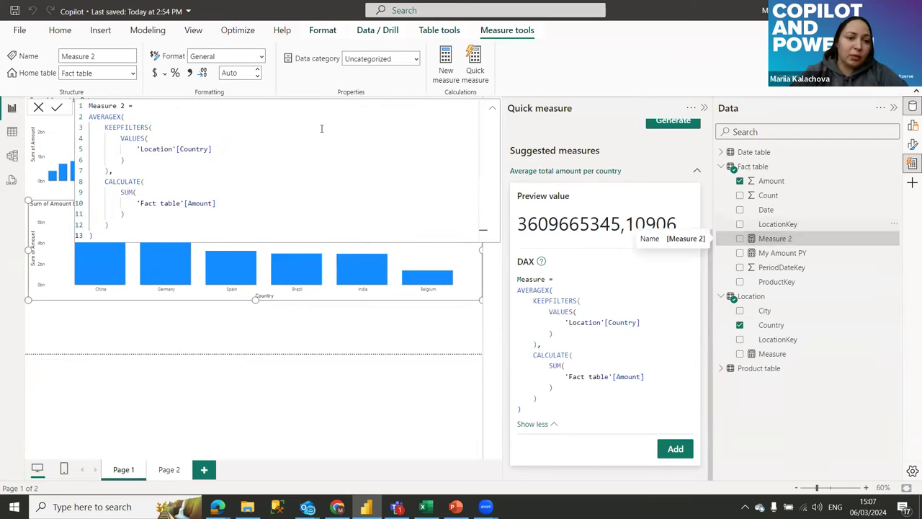
left_click_drag(125, 106, 62, 95)
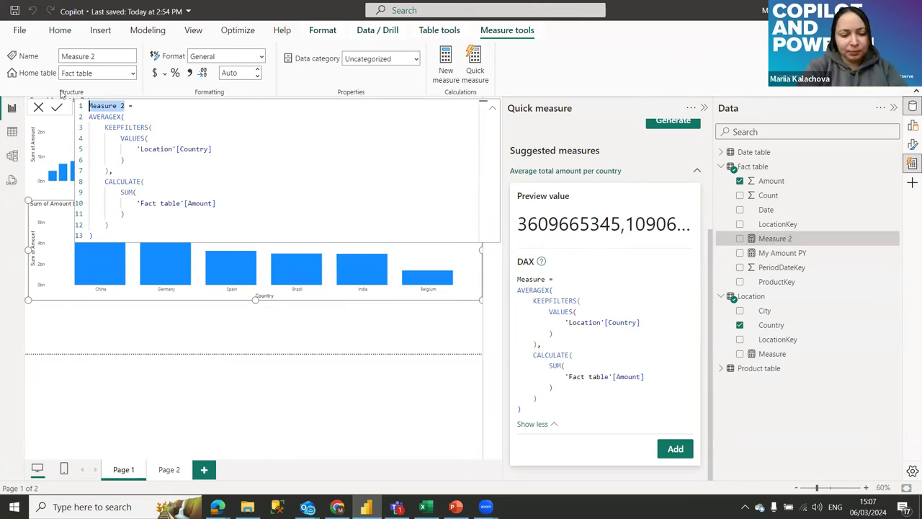
type("Amount")
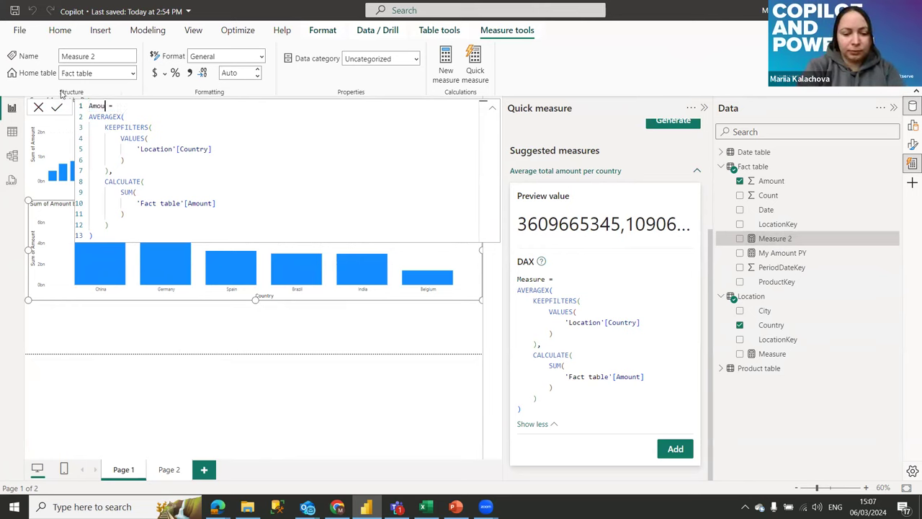
type(" by country")
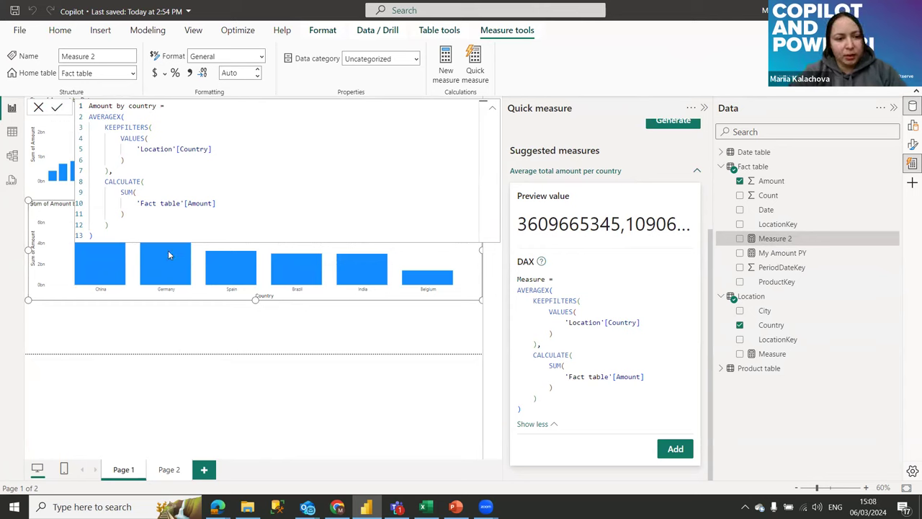
key("Return")
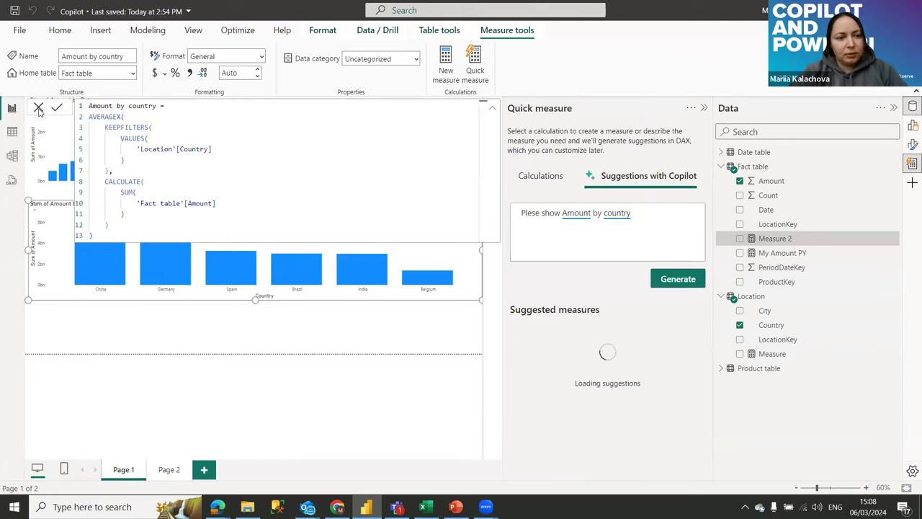
left_click(38, 108)
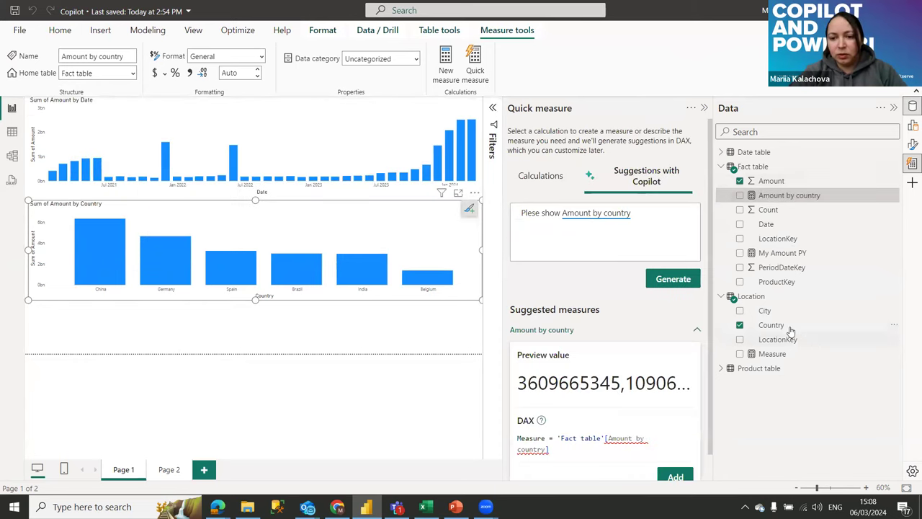
Step: Add the Amount by country measure to the Y-axis of the country chart alongside Sum of Amount
left_click(912, 126)
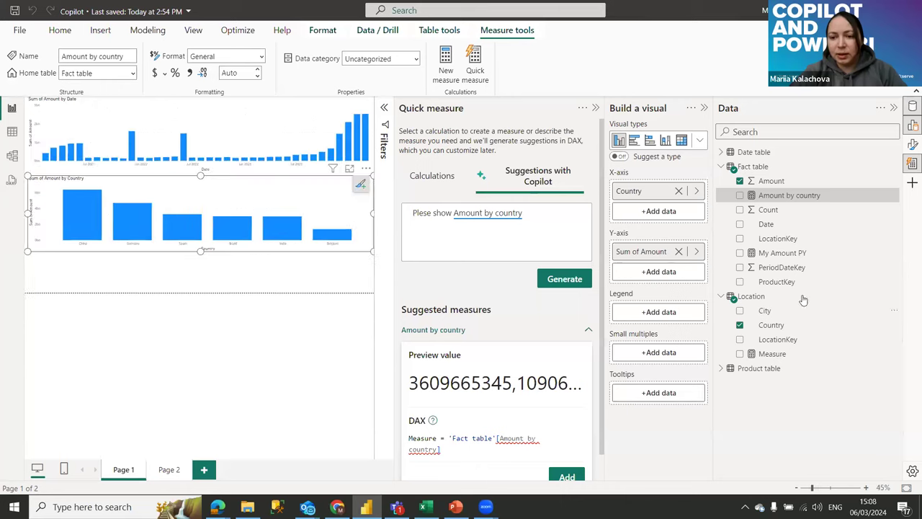
left_click_drag(803, 204, 683, 271)
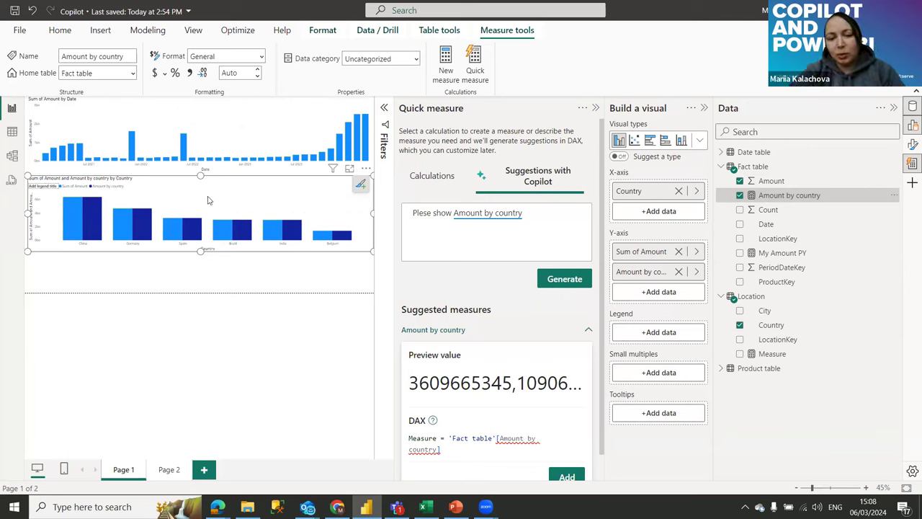
Step: Replace the Copilot prompt with "show previous year data" and generate measure suggestions
left_click_drag(554, 216, 388, 201)
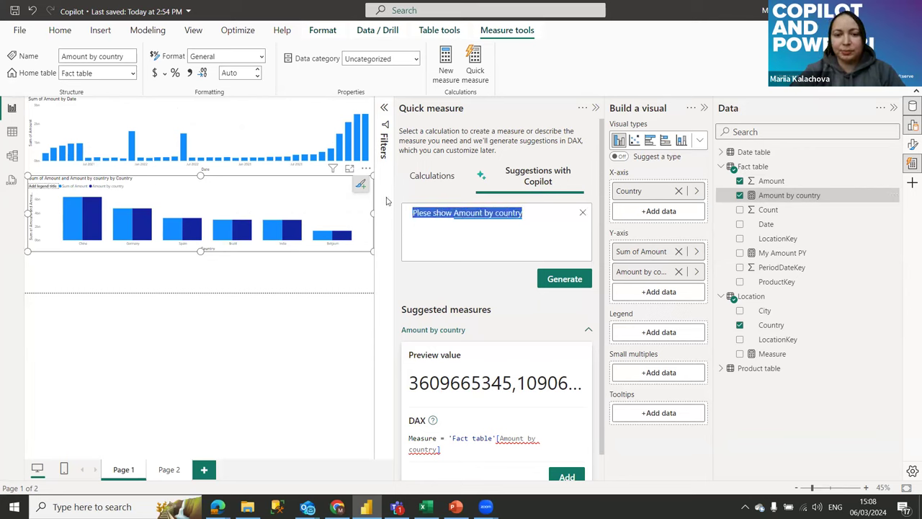
key("BackSpace")
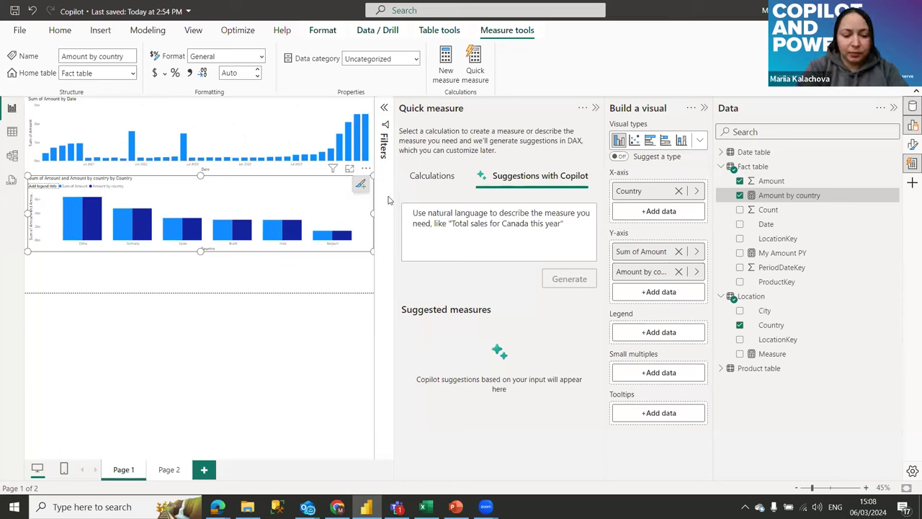
type("show m")
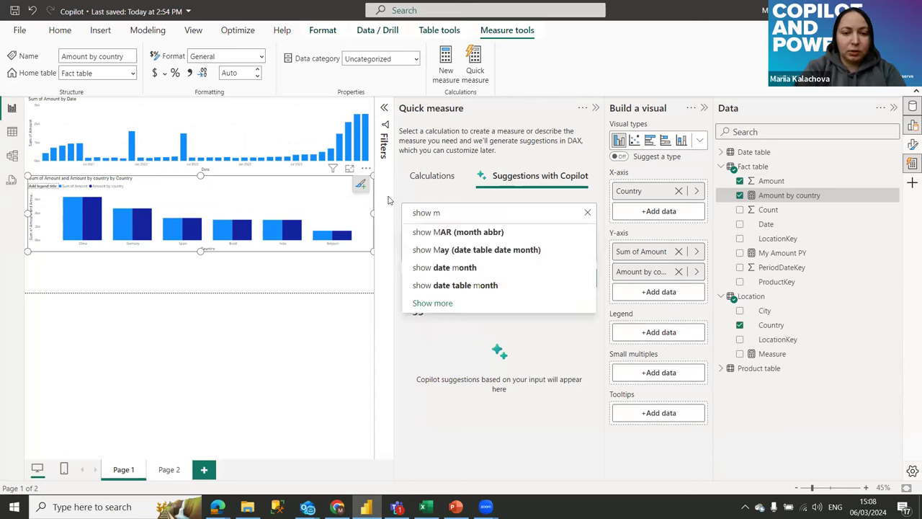
key("BackSpace")
type("pre")
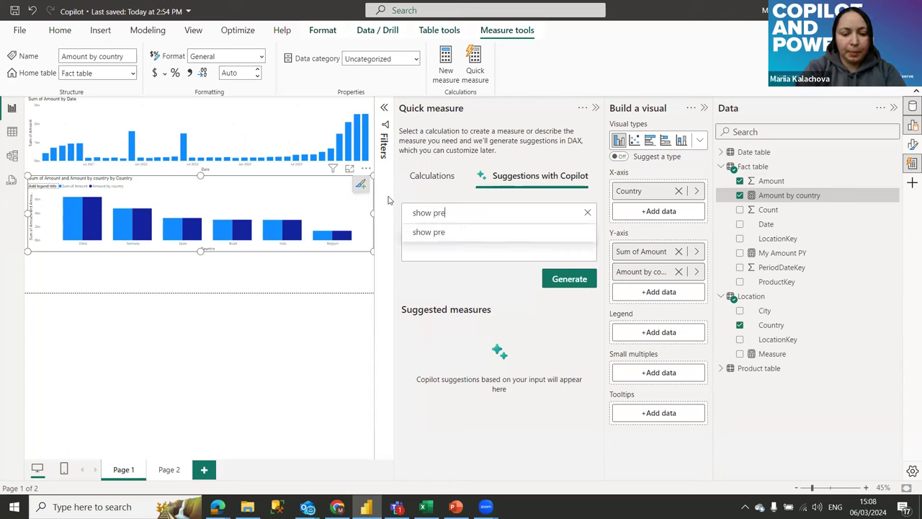
type("s t")
key("BackSpace")
type("ye")
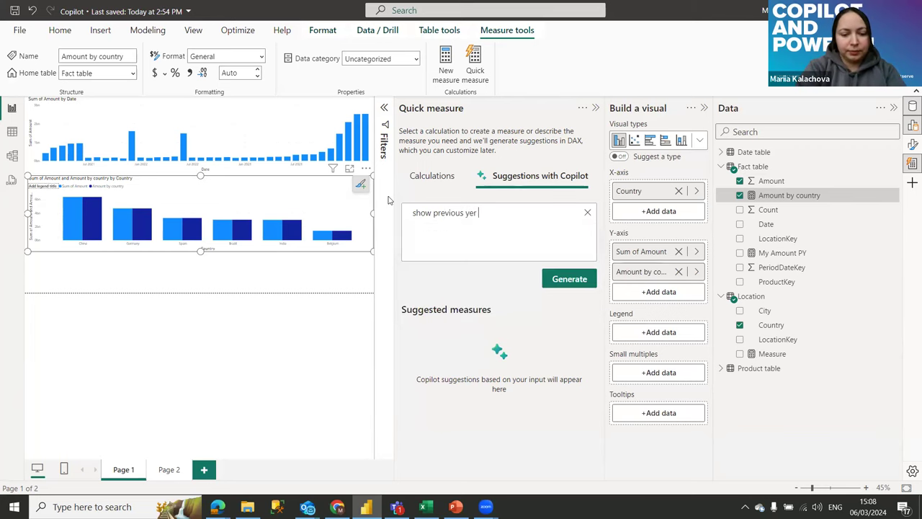
type("ar d")
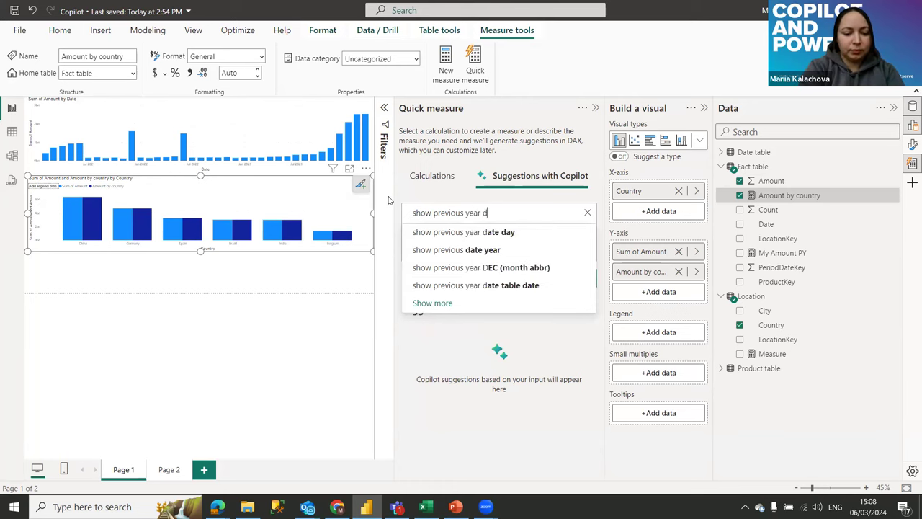
type("ata")
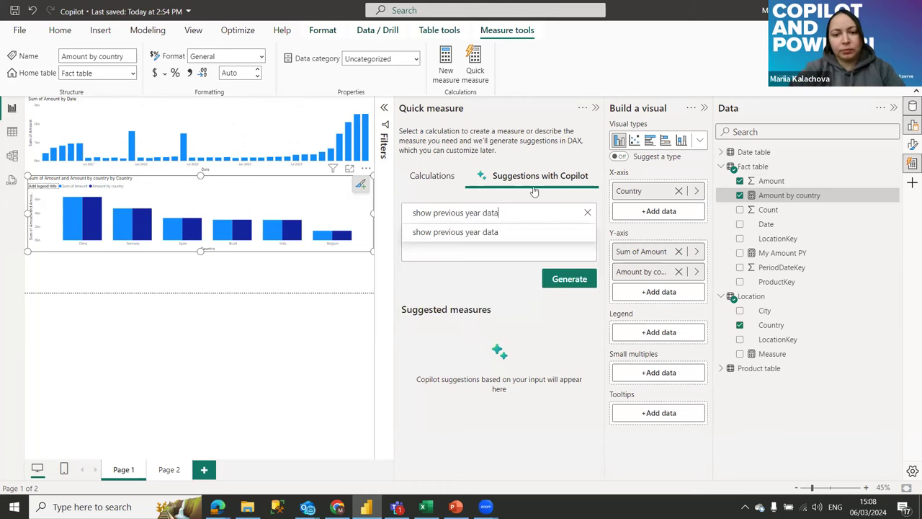
left_click(565, 281)
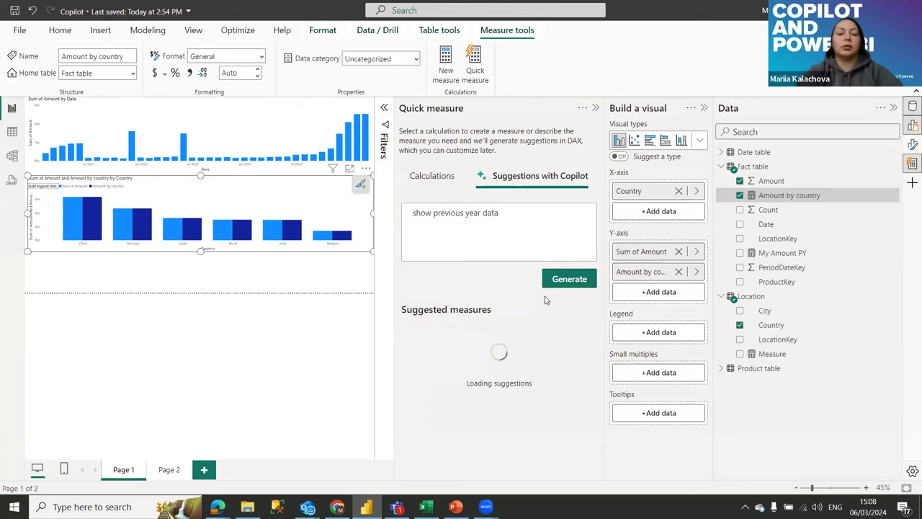
scroll(504, 369, "down", 3)
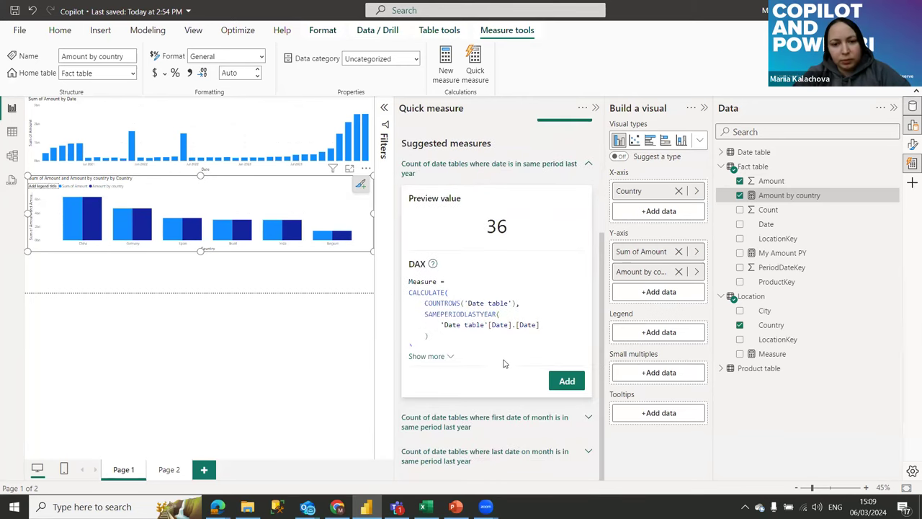
Step: Change the Copilot prompt to "show mamount for previous year data" and generate the suggestions again
scroll(519, 330, "up", 3)
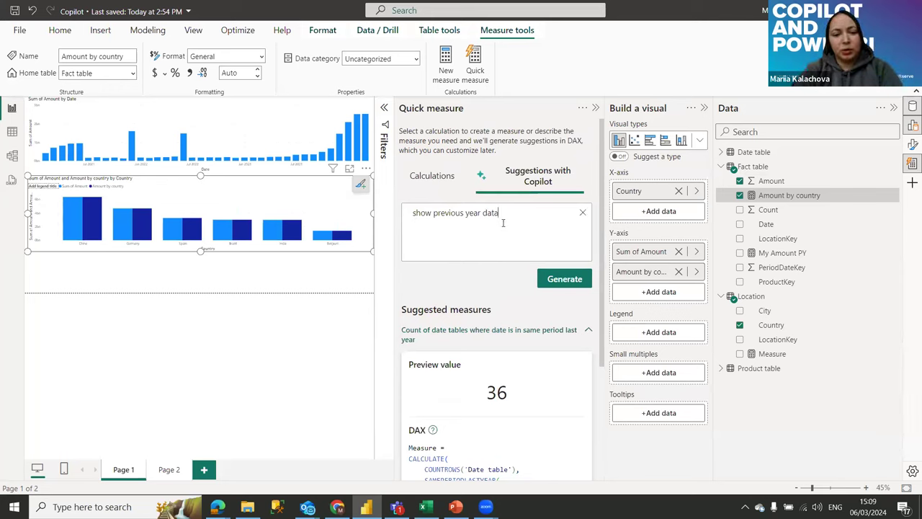
left_click(433, 212)
type("mamoun")
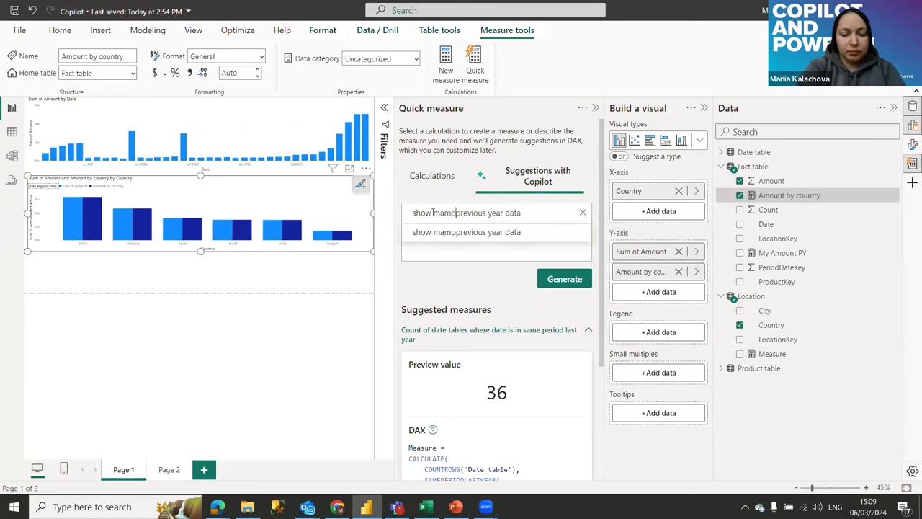
type("t for")
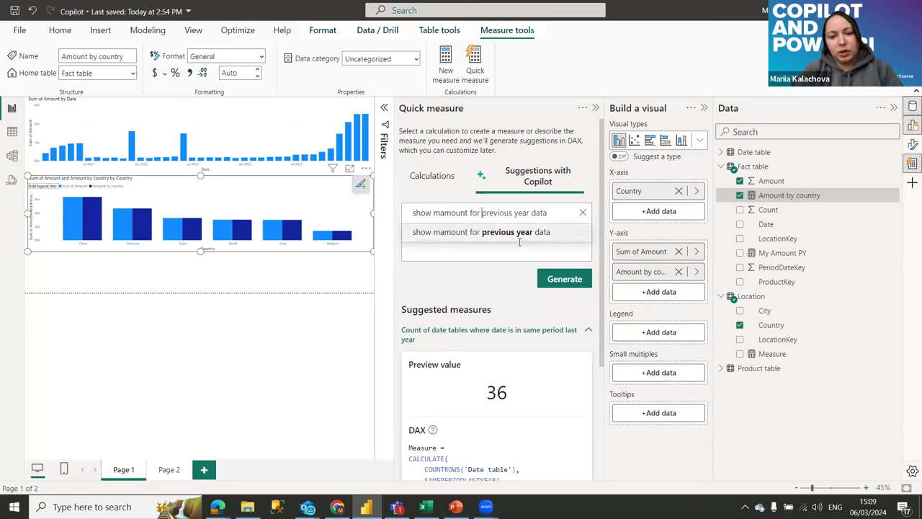
left_click(521, 232)
left_click(559, 280)
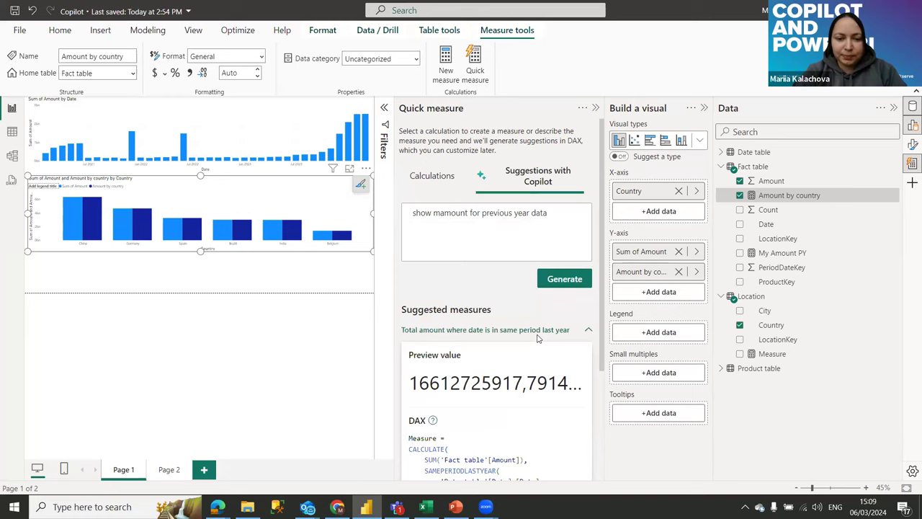
Step: Expand the full DAX of the suggested total amount in same period last year measure and add it to the model
scroll(537, 337, "down", 3)
left_click(441, 358)
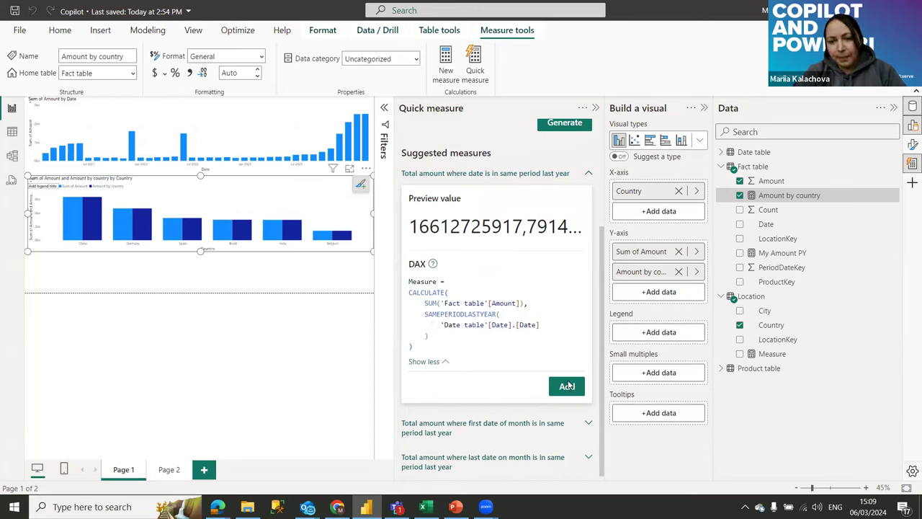
left_click(569, 387)
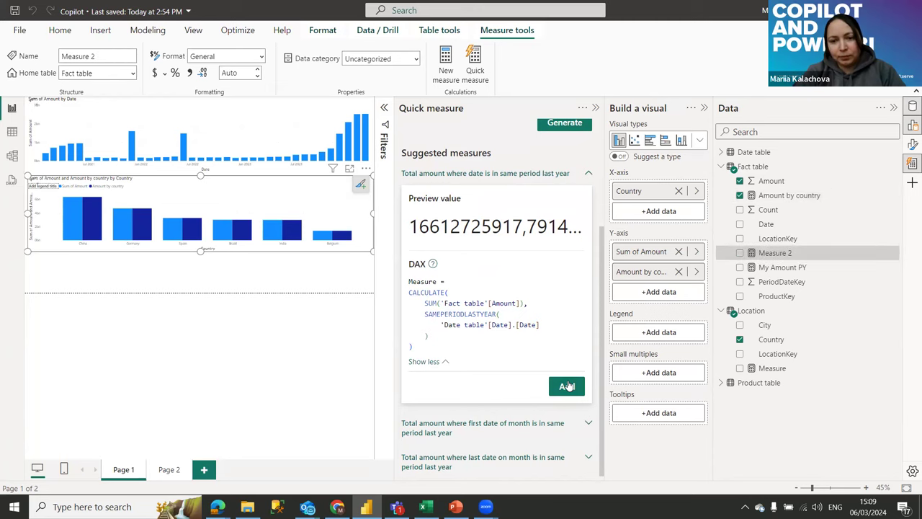
Step: Rename the newly added previous-year measure to "PY Amount" in its formula and close the formula editor
left_click_drag(121, 106, 85, 106)
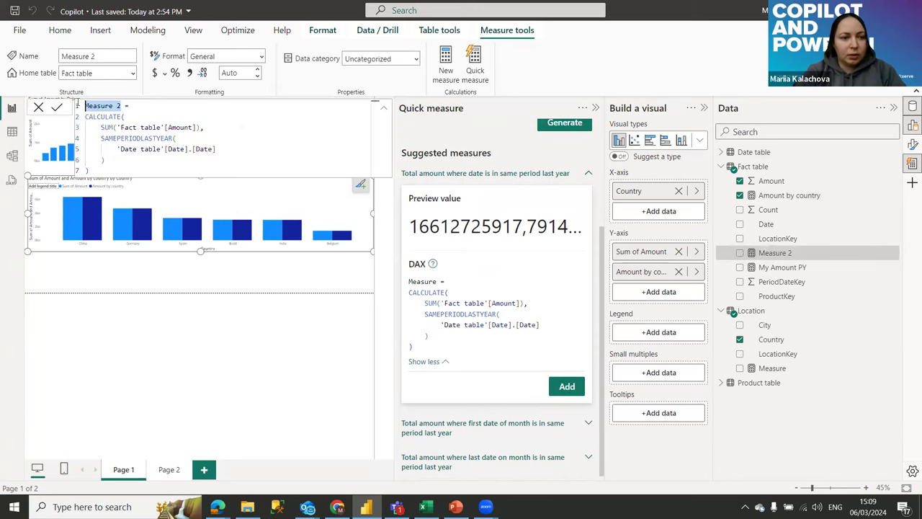
type("PY Am")
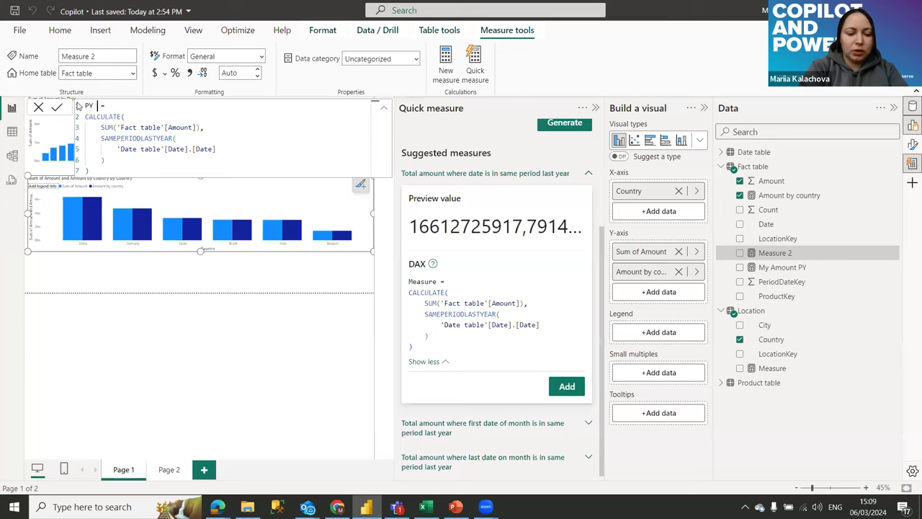
type("ount")
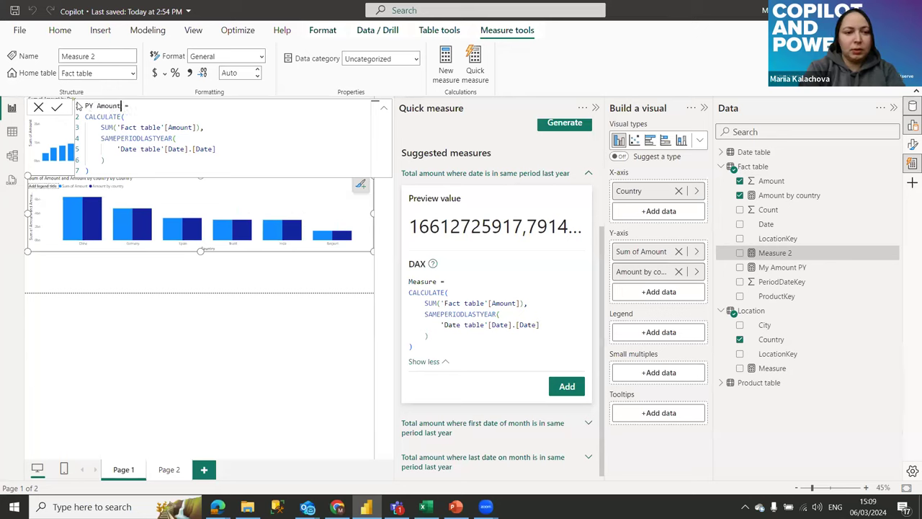
key("Return")
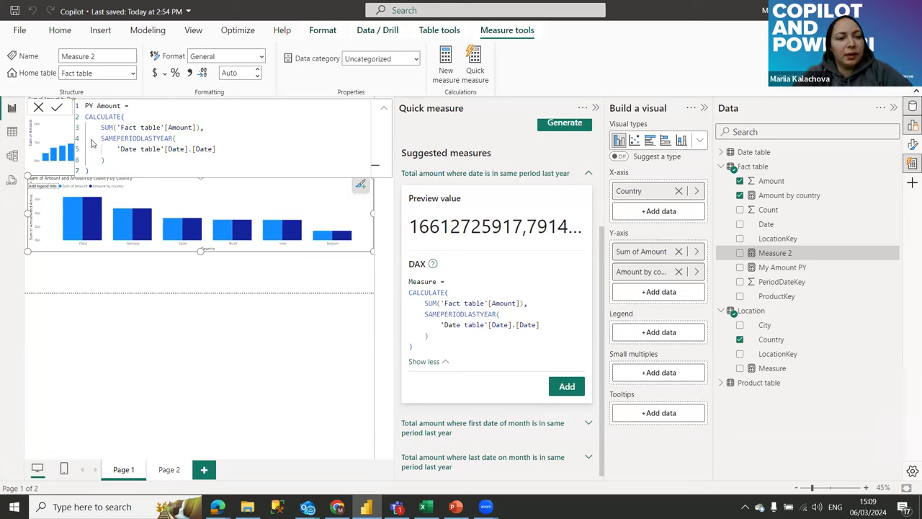
left_click(38, 107)
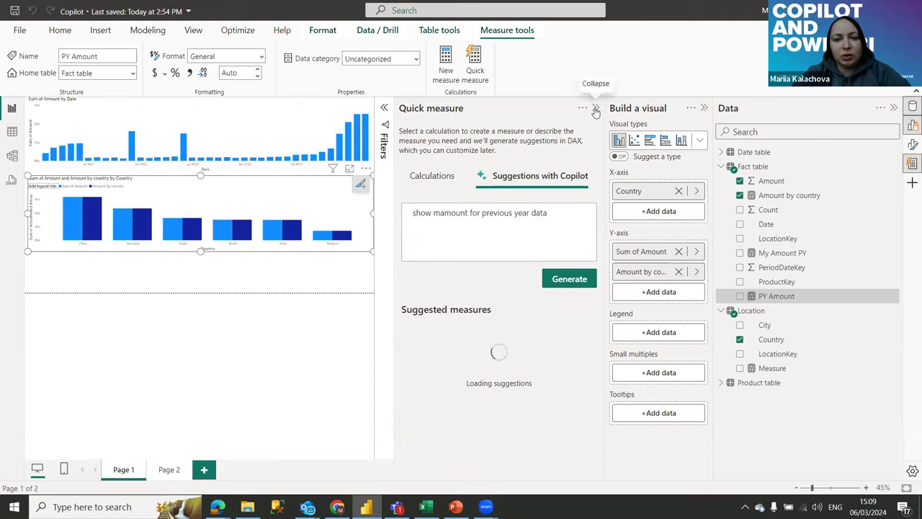
Step: Collapse the quick measure pane and add PY Amount to the Y-axis of the Sum of Amount by Date chart
left_click(595, 107)
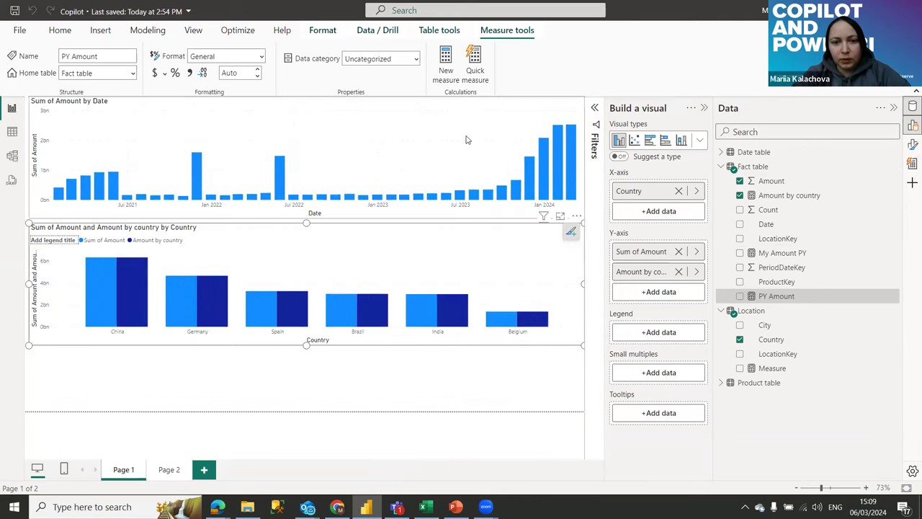
left_click(283, 160)
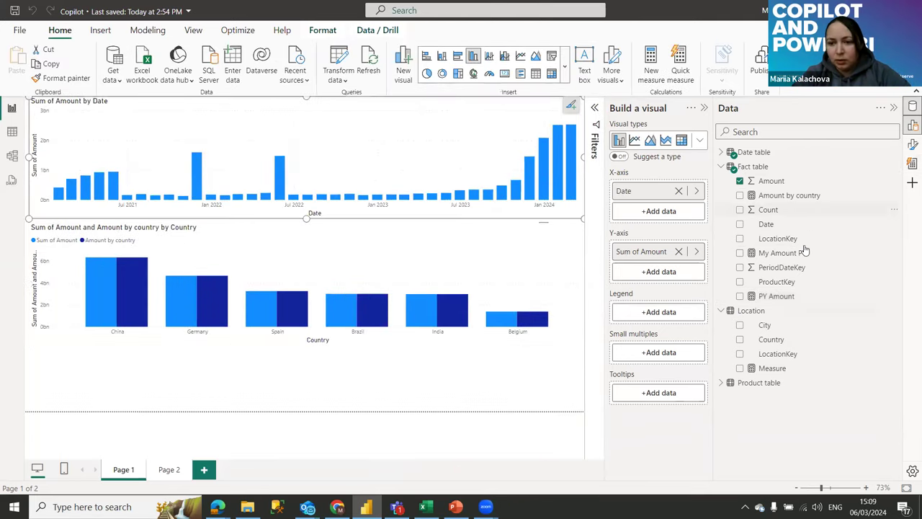
left_click_drag(768, 295, 652, 272)
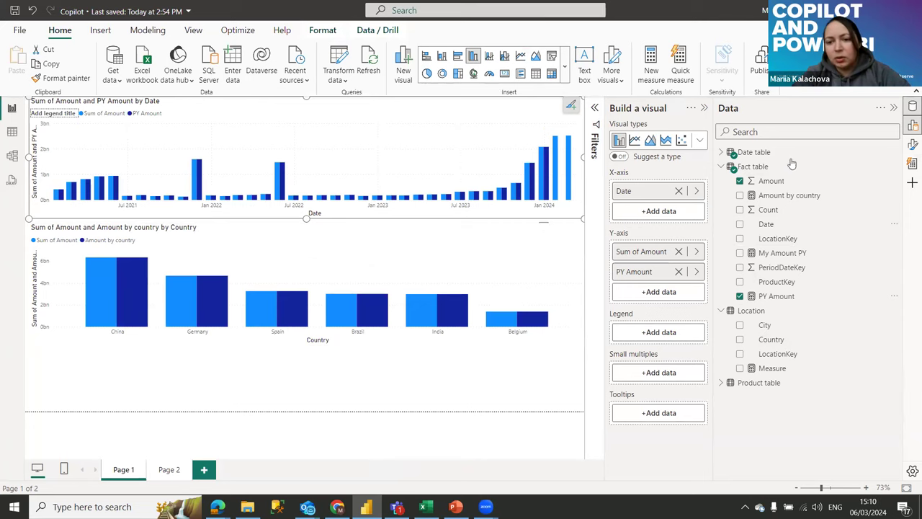
Step: Inspect the My Amount PY formula and add that measure to the date chart's Y-axis for comparison with PY Amount
left_click(784, 253)
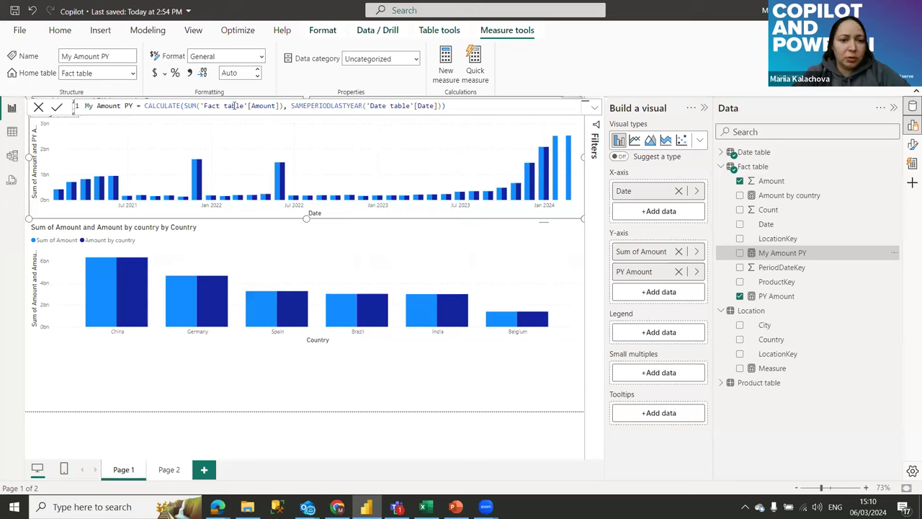
left_click_drag(290, 106, 438, 106)
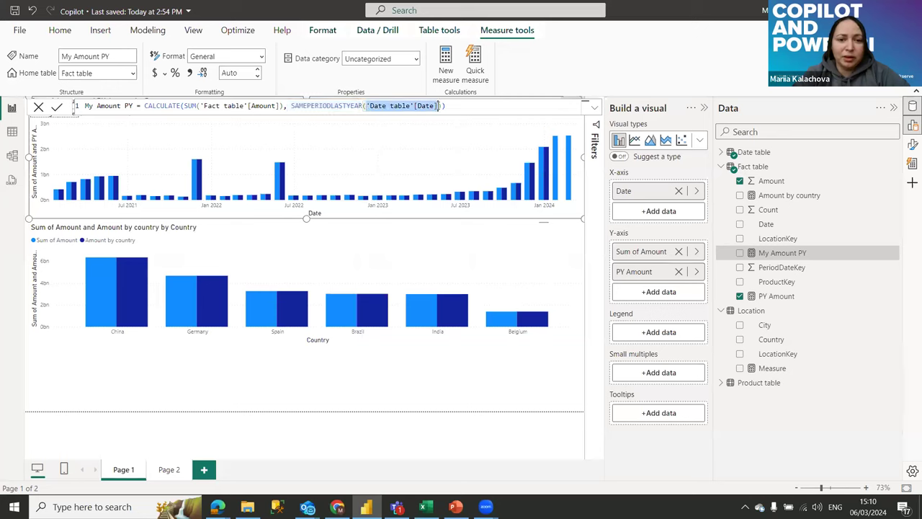
left_click(441, 106)
left_click_drag(817, 255, 674, 312)
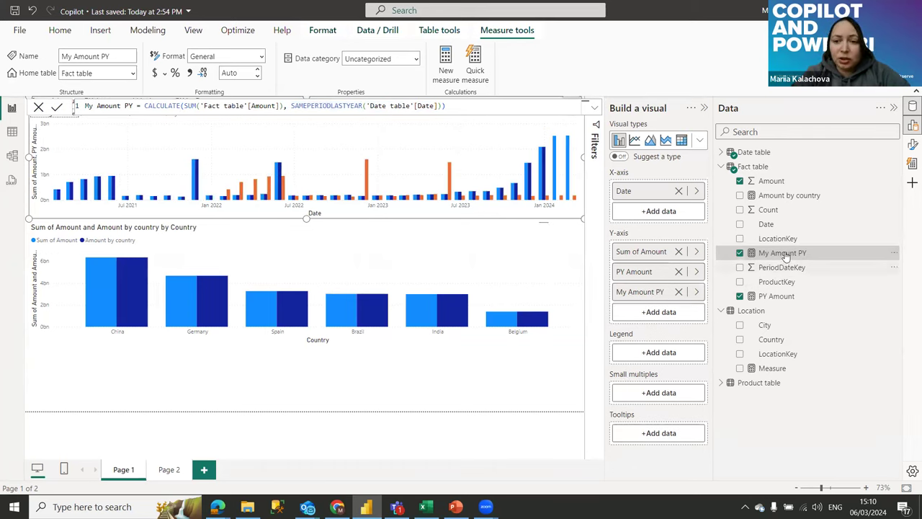
mouse_move(450, 181)
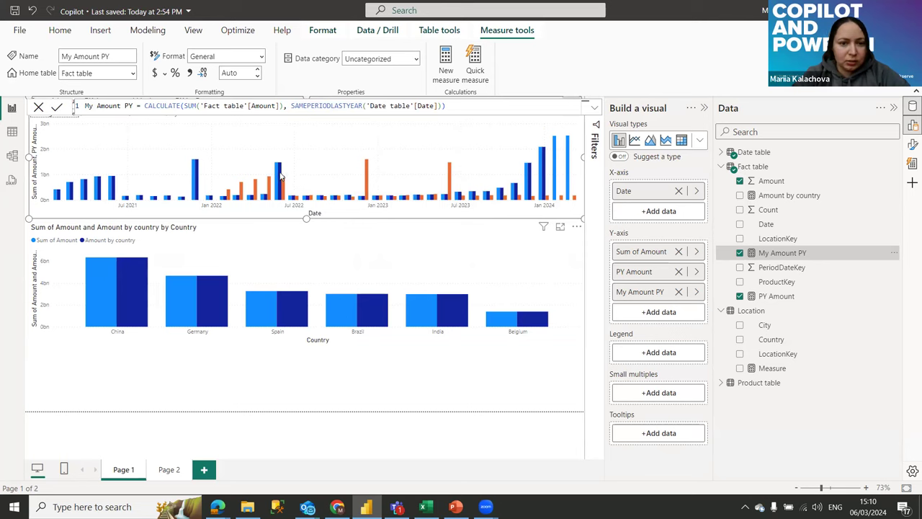
mouse_move(282, 175)
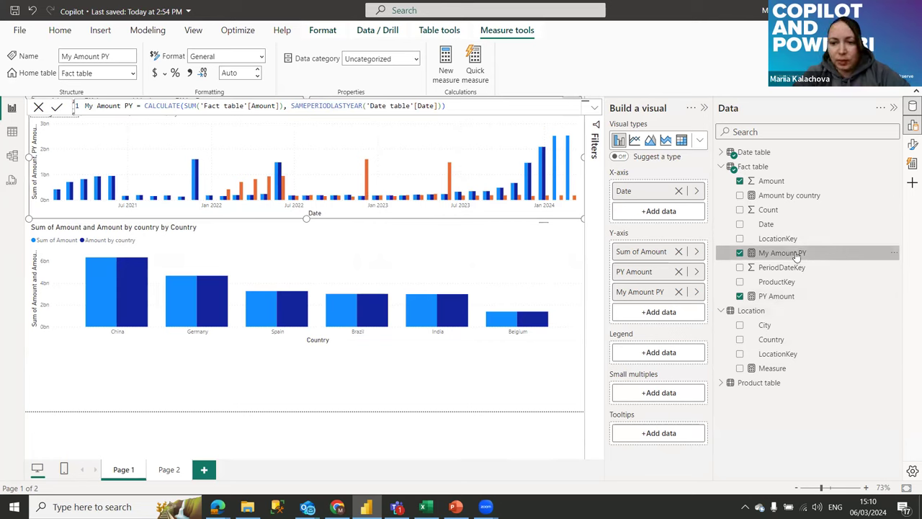
Step: Remove ".[Date]" from the PY Amount formula so SAMEPERIODLASTYEAR uses 'Date table'[Date], close the editor and compare the chart's measures
left_click(780, 295)
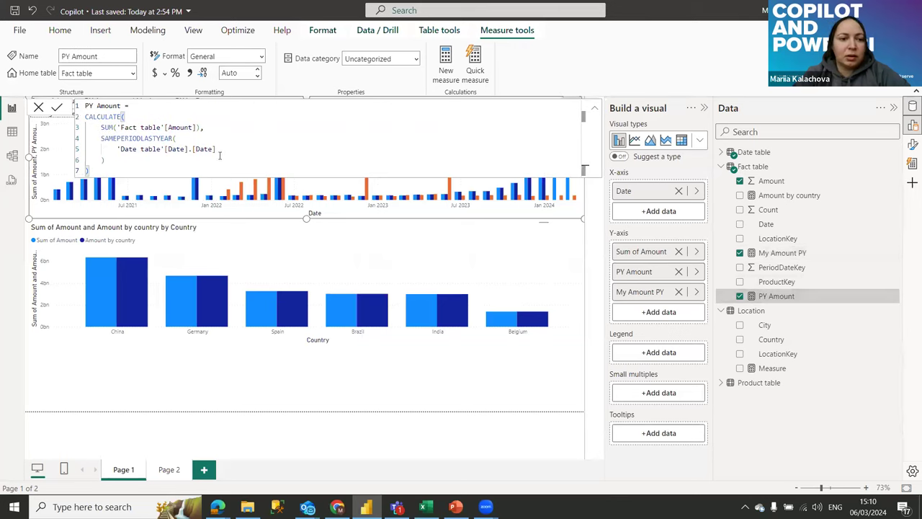
left_click_drag(187, 149, 236, 154)
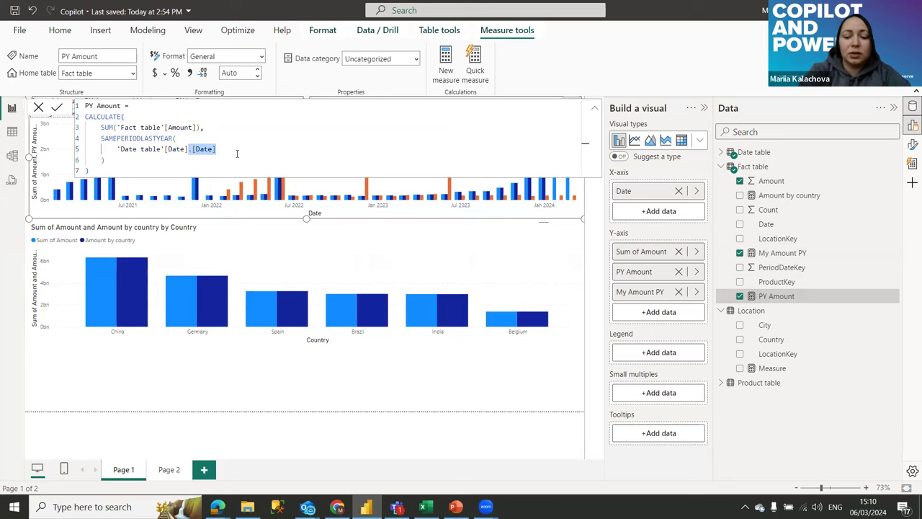
type(".")
key("Tab")
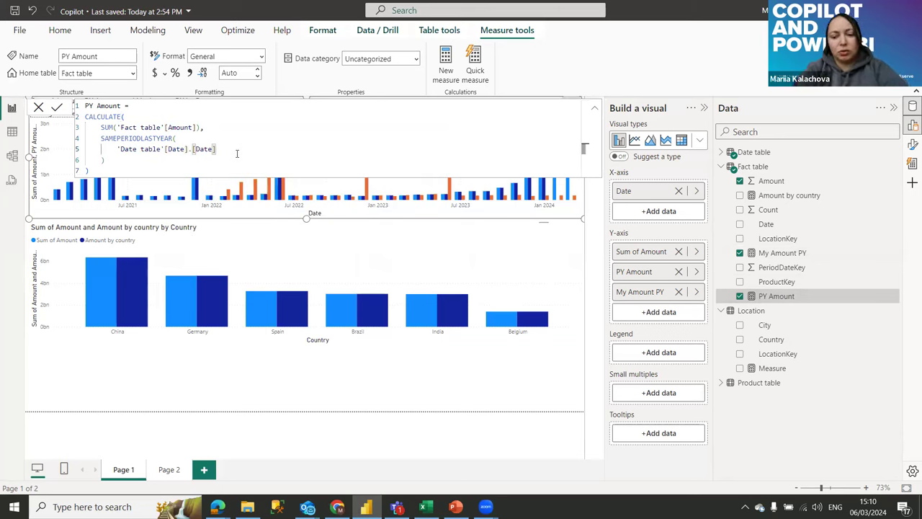
key("BackSpace")
key("BackSpace")
key("BackSpace")
key("BackSpace")
key("BackSpace")
key("BackSpace")
key("BackSpace")
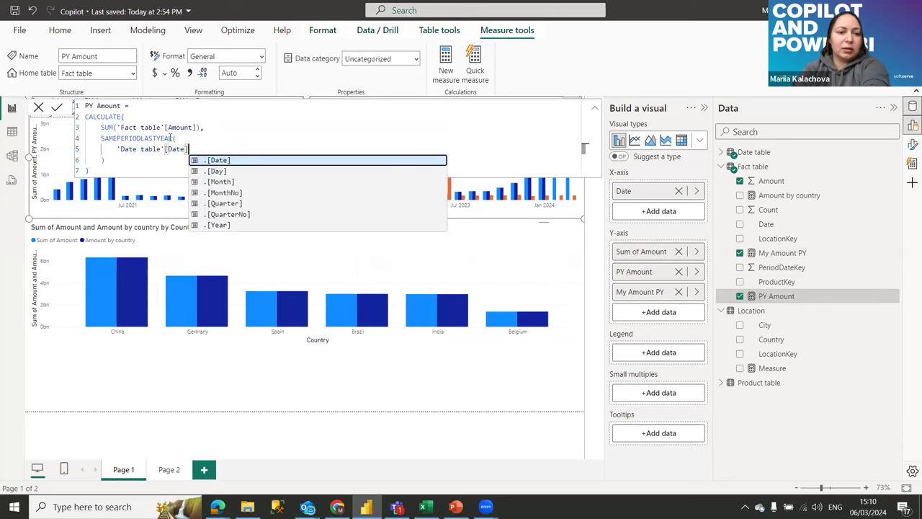
left_click(101, 173)
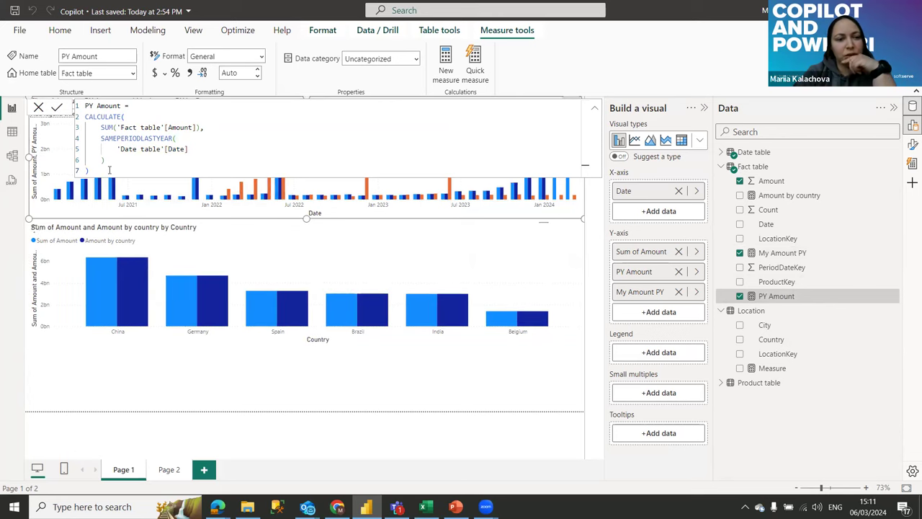
left_click(38, 108)
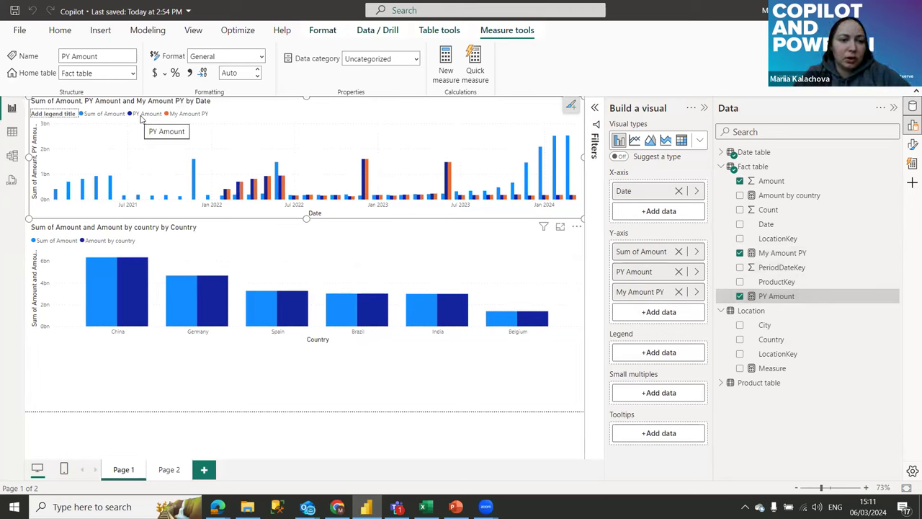
mouse_move(365, 173)
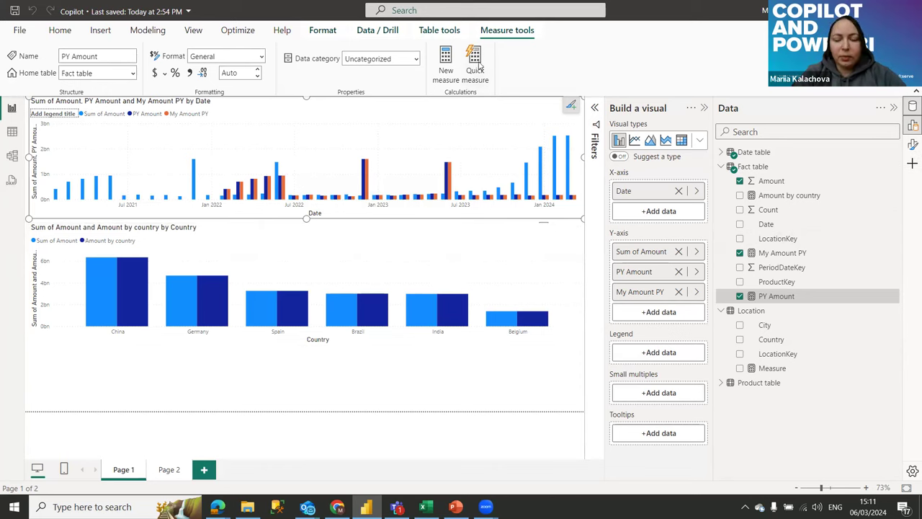
Step: Generate Copilot quick measure suggestions from the prompt "show amount per count by product"
left_click(476, 64)
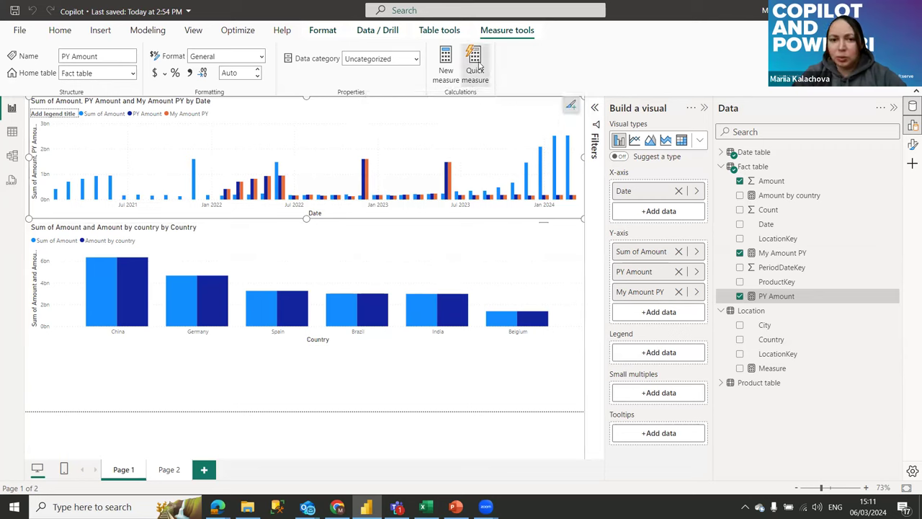
left_click(522, 177)
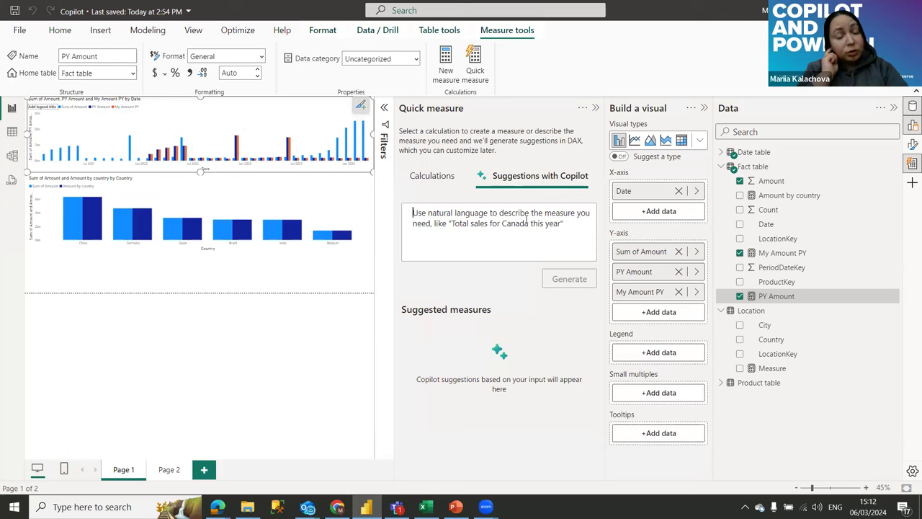
left_click(527, 222)
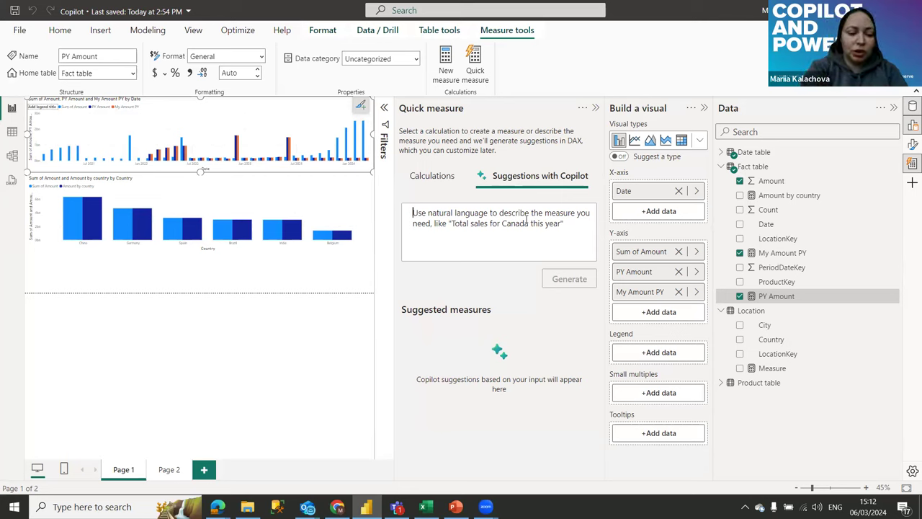
type("show")
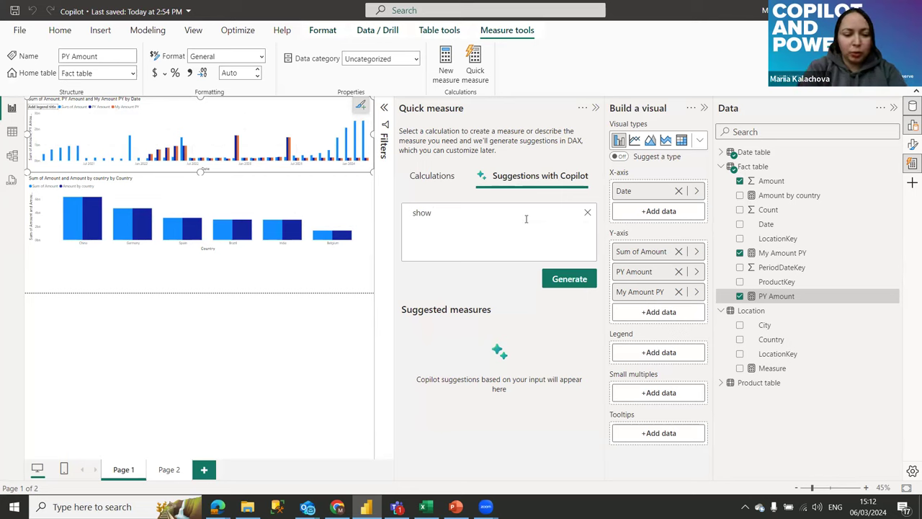
type("amoun")
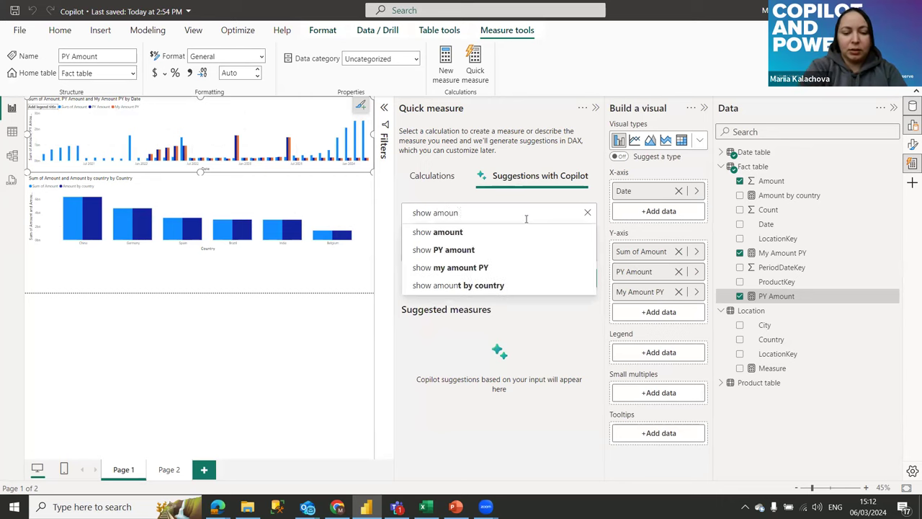
type("t/")
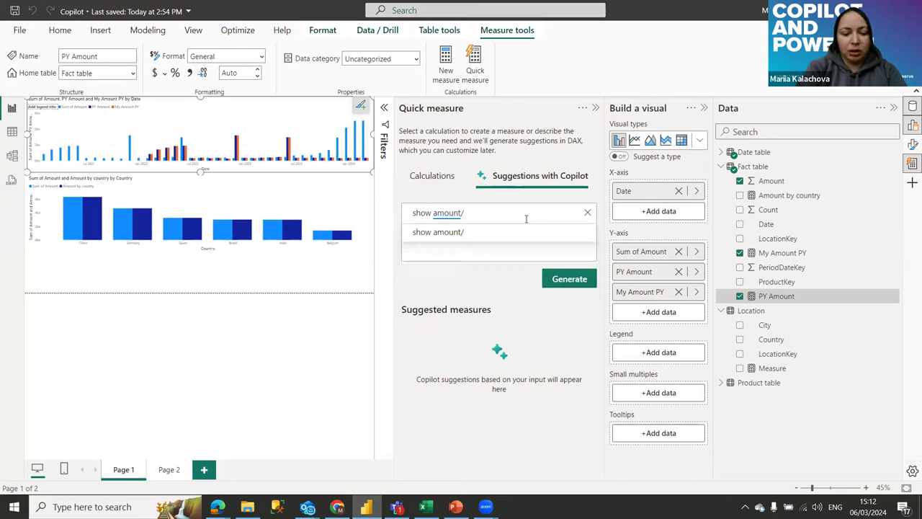
key("BackSpace")
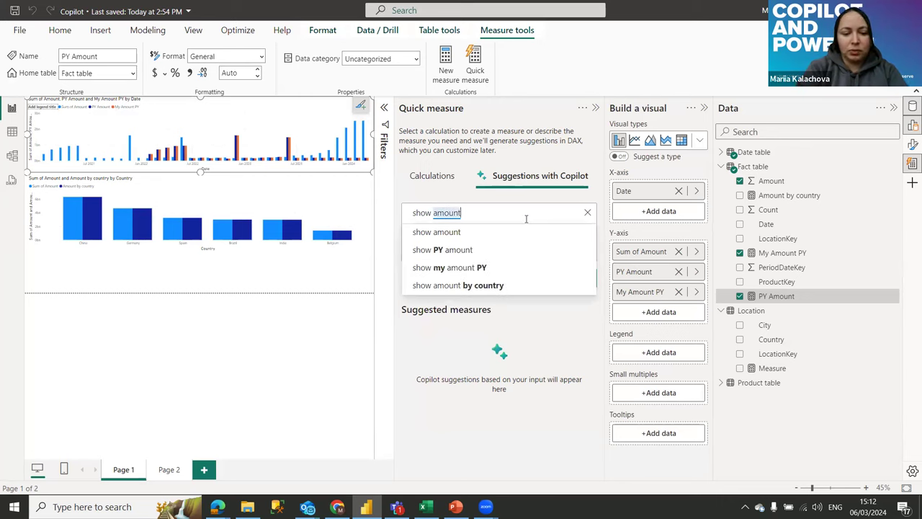
type("per coun")
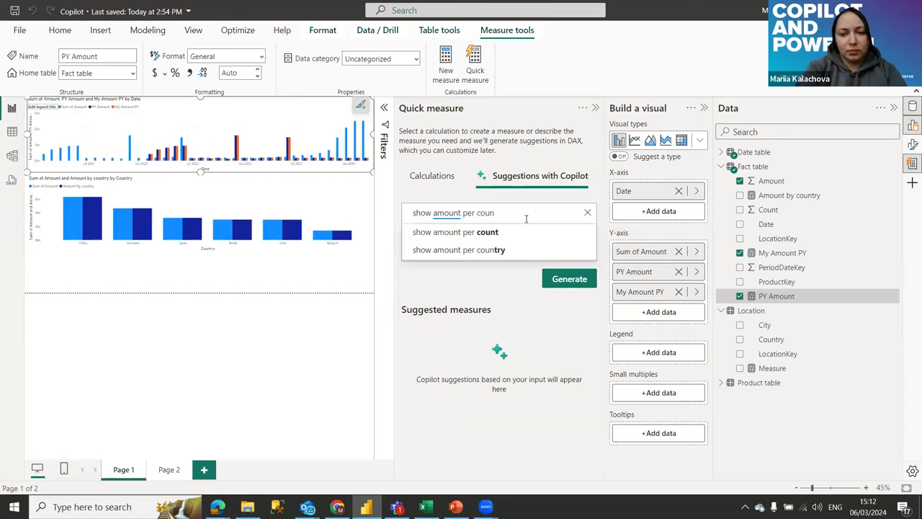
type("t")
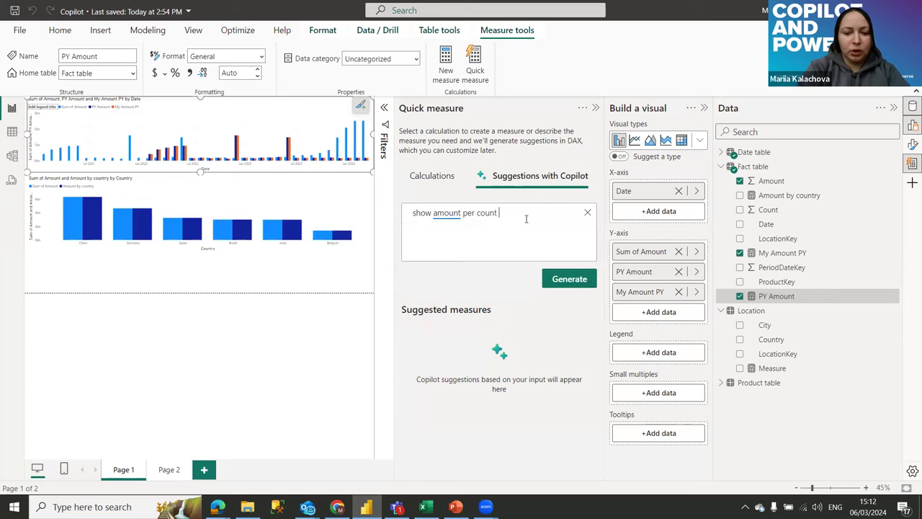
type(" by ")
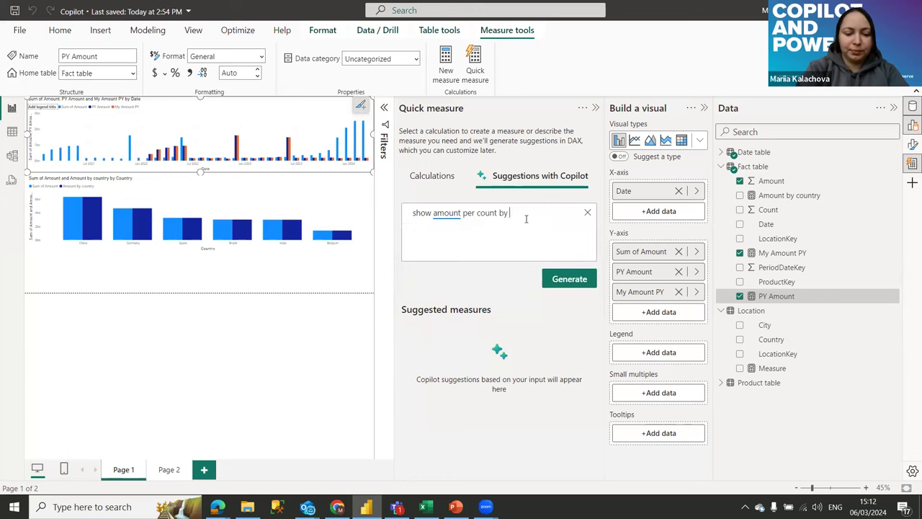
type("produc")
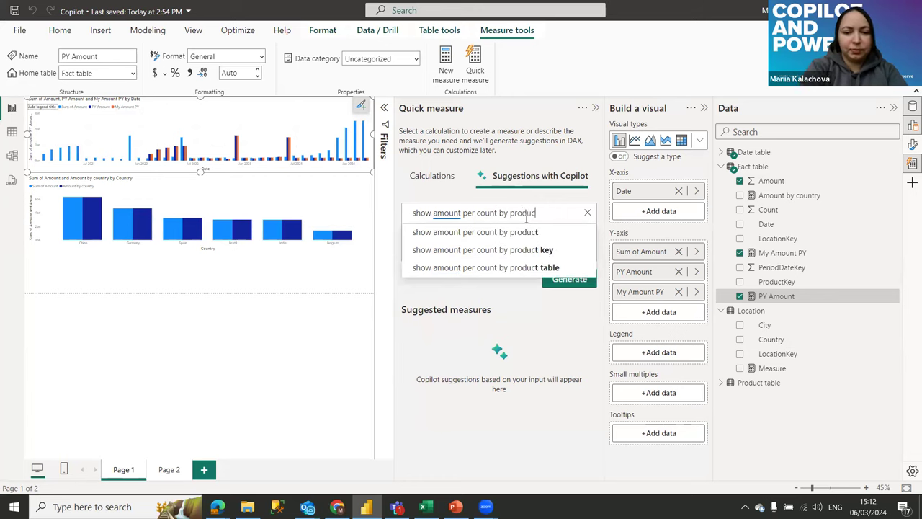
type("t")
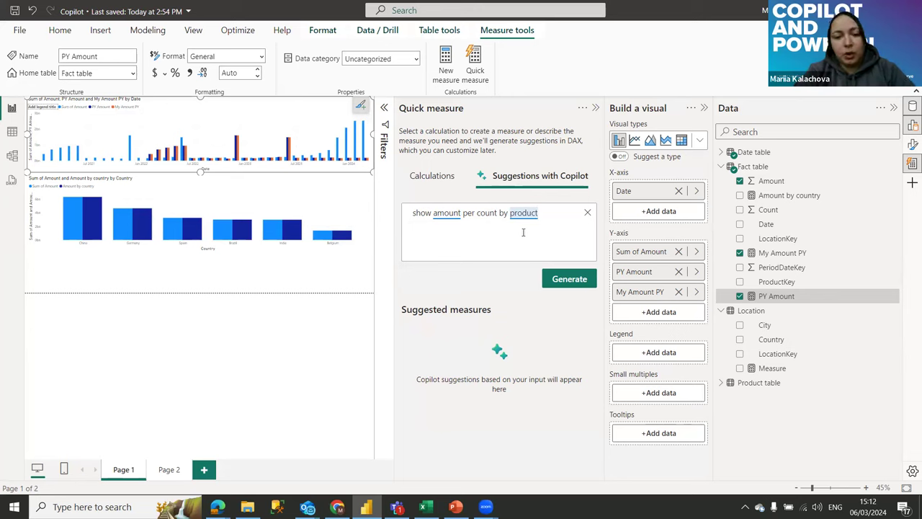
left_click(577, 280)
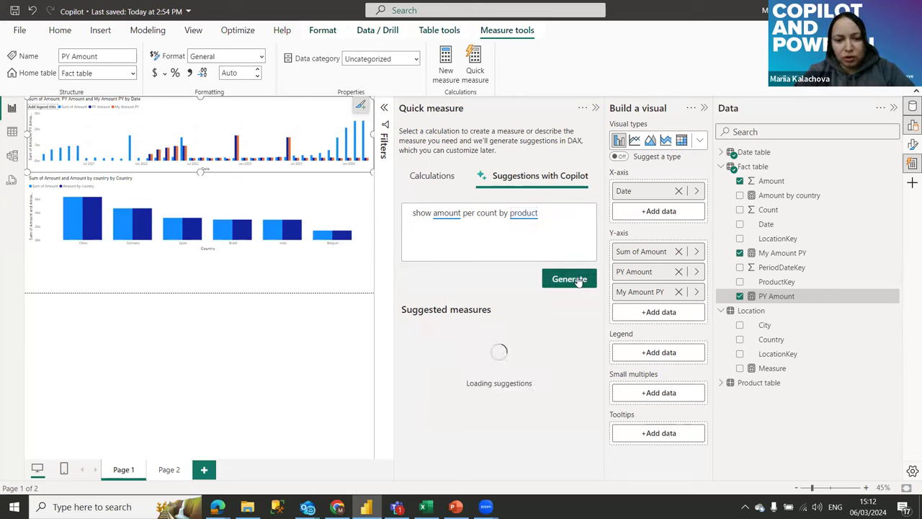
Step: Expand the full DAX of the suggested "Average total amount per product" measure and add it to the model
scroll(582, 323, "down", 2)
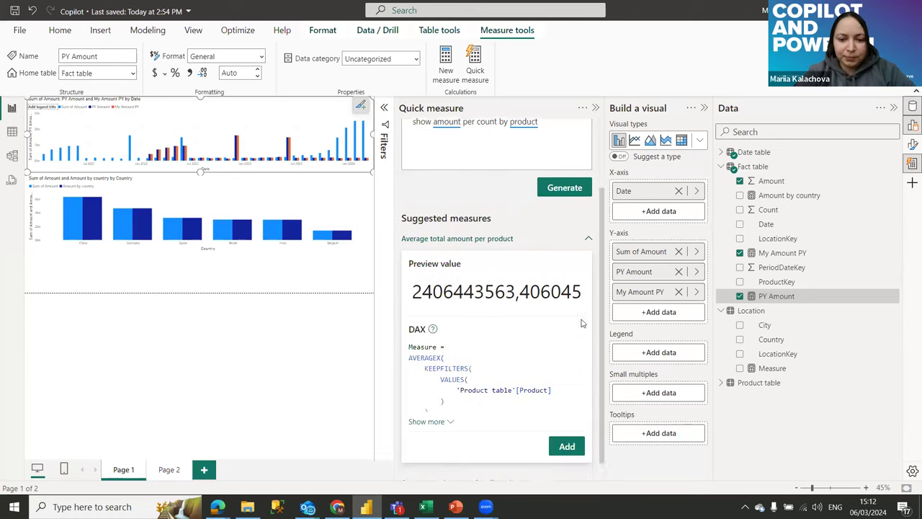
scroll(582, 324, "down", 1)
left_click(438, 400)
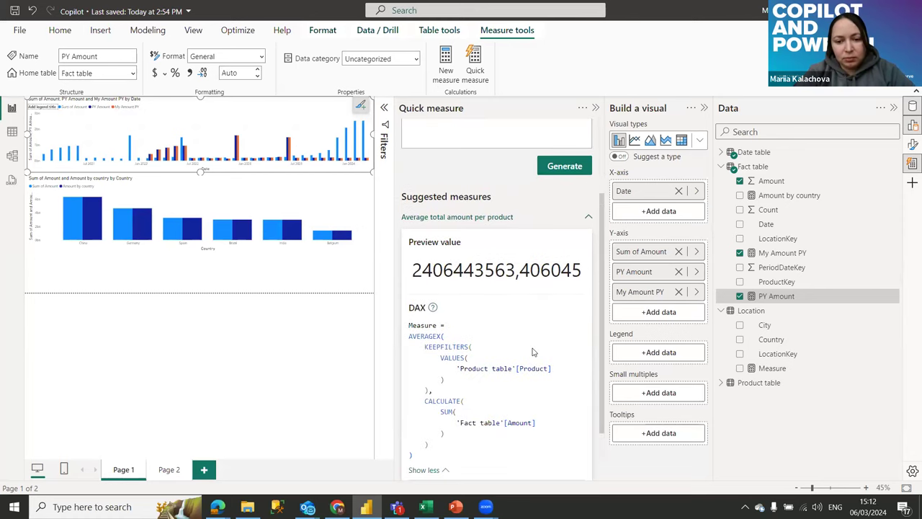
scroll(534, 352, "down", 2)
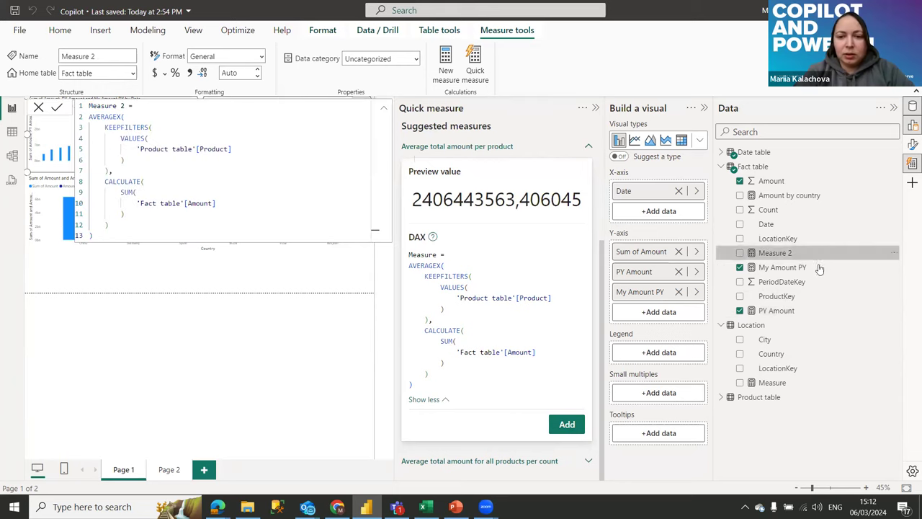
Step: Rename the newly added average-per-product measure to "Amount by product" in its formula and commit it
left_click_drag(122, 105, 80, 106)
type("A")
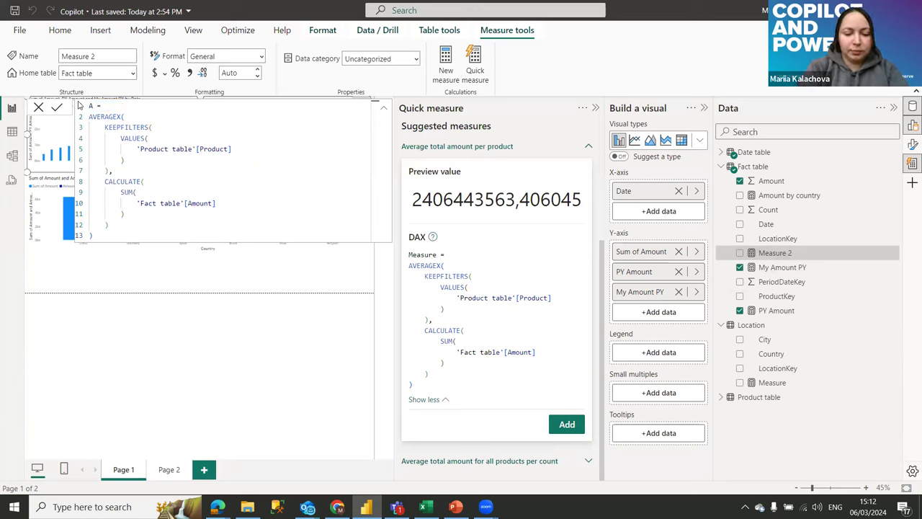
type("mount ")
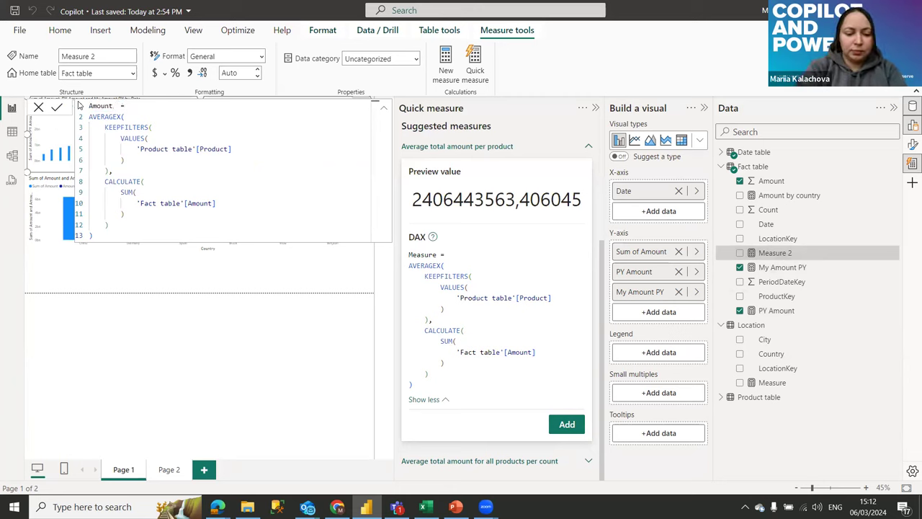
type("by product")
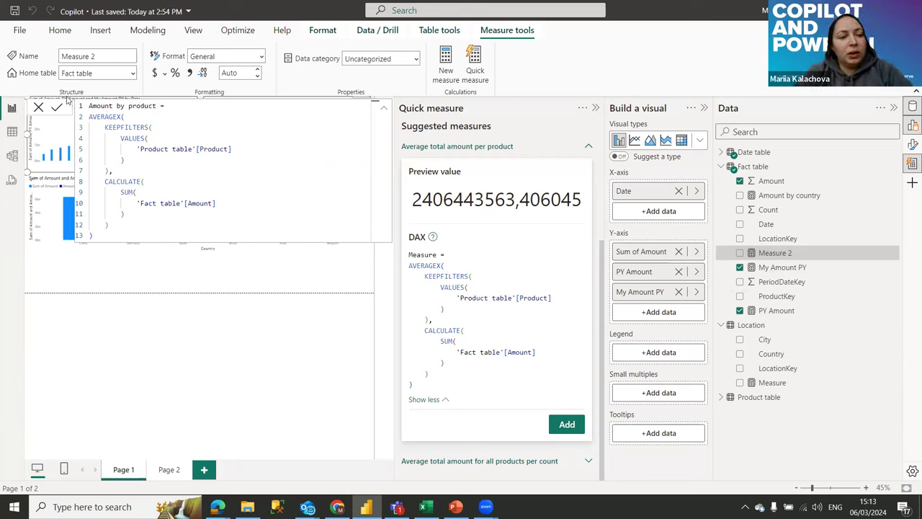
key("Return")
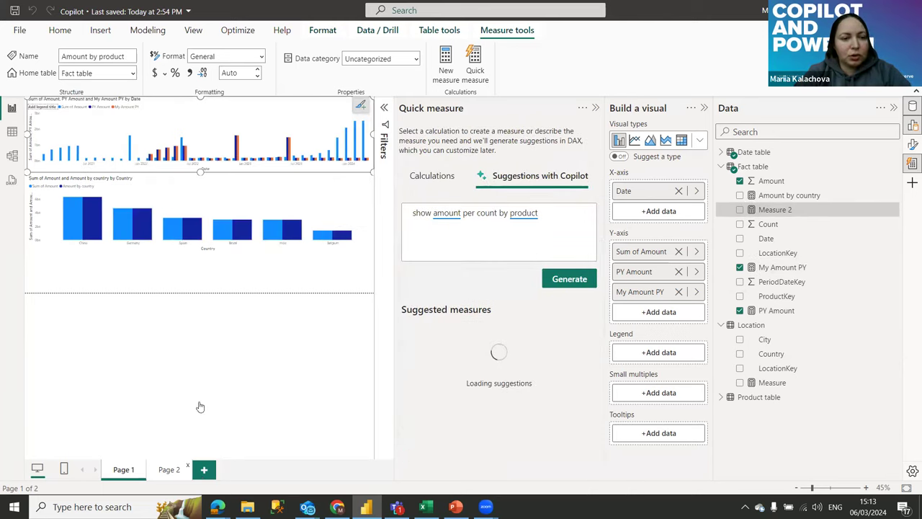
Step: Add a new report page with a clustered column chart widened to more than half the canvas, collapsing the quick measure pane
left_click(209, 469)
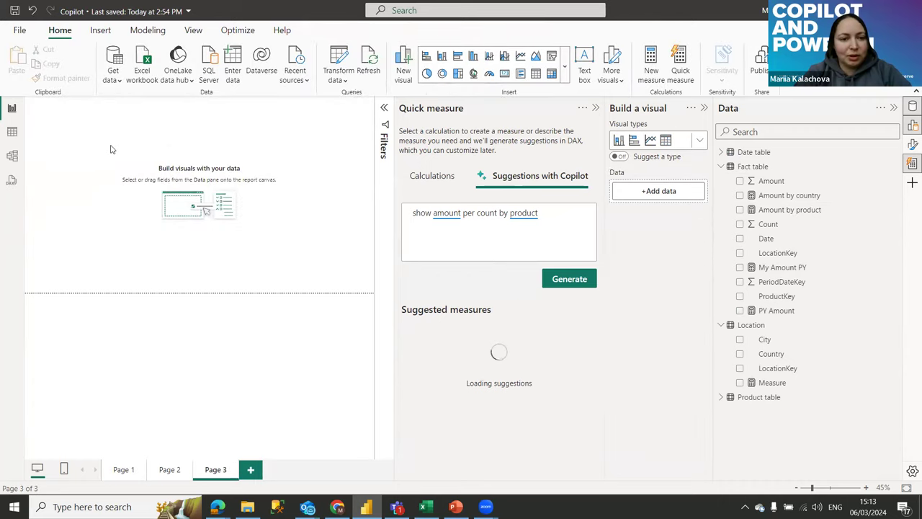
left_click(595, 108)
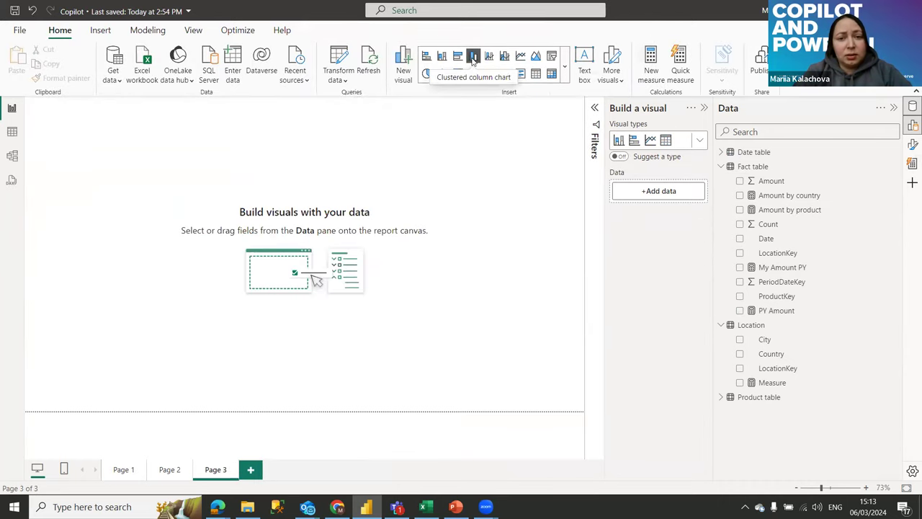
left_click(473, 58)
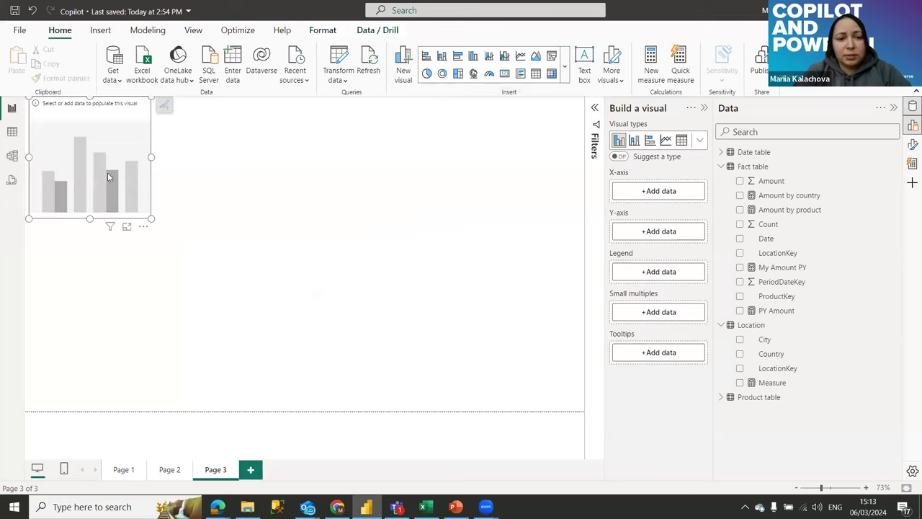
left_click_drag(151, 157, 367, 157)
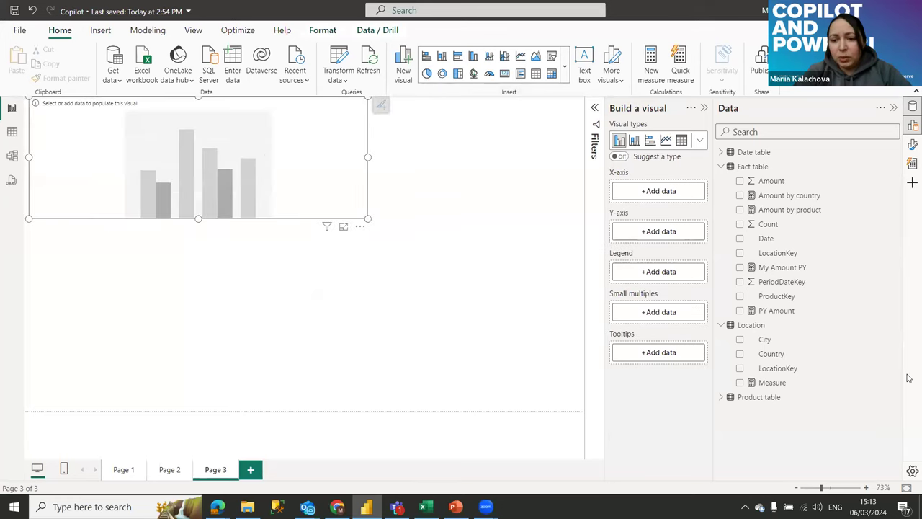
Step: Put Product on the chart's X-axis and Amount and Count on its Y-axis, and widen the chart further
left_click(723, 397)
left_click_drag(775, 412, 669, 192)
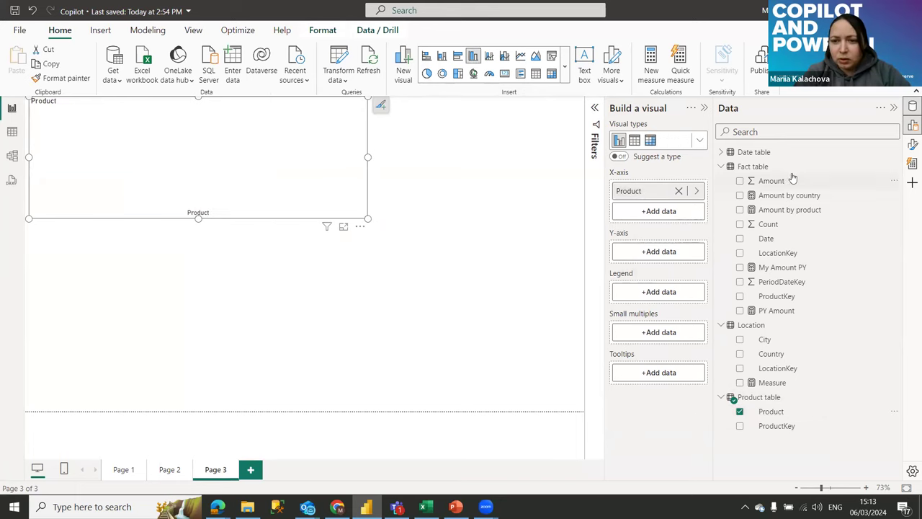
left_click_drag(784, 179, 659, 273)
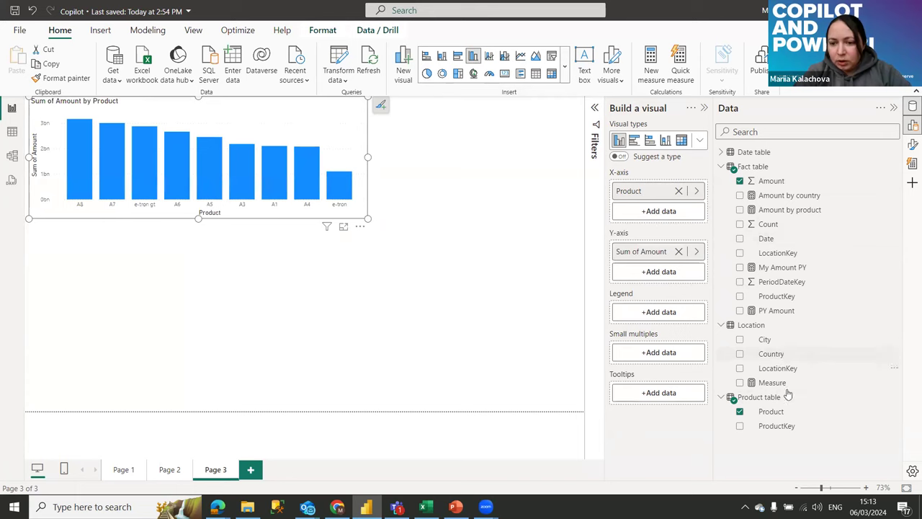
left_click_drag(782, 222, 663, 274)
left_click_drag(369, 156, 545, 159)
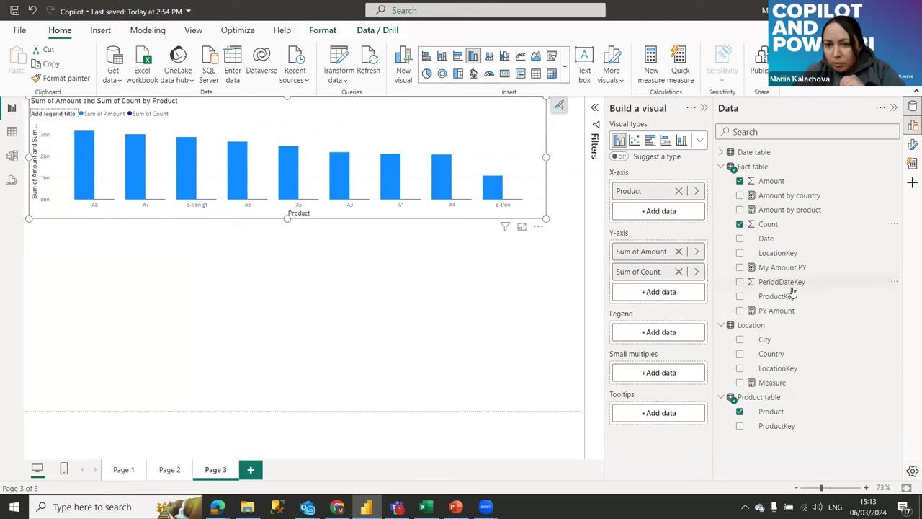
Step: Add Amount by product to the chart's Y-axis and make the chart taller to compare the columns for each product
left_click_drag(811, 212, 661, 293)
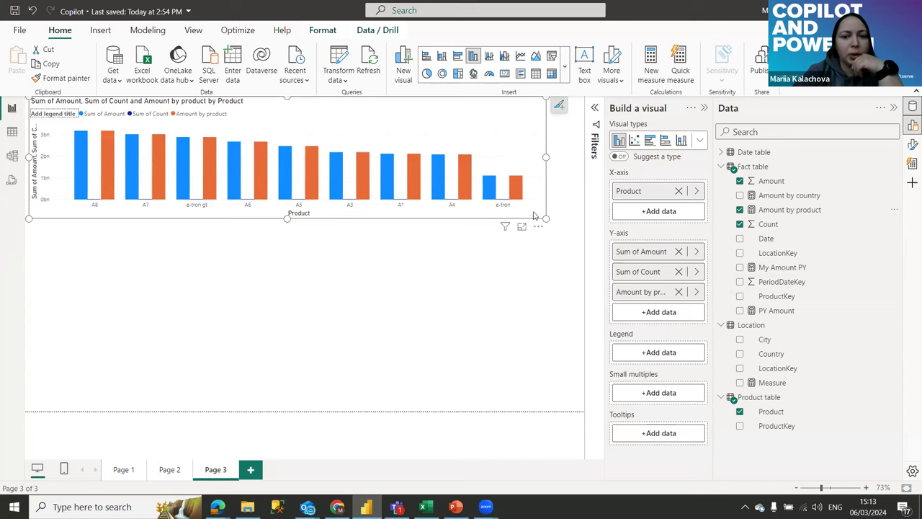
mouse_move(454, 186)
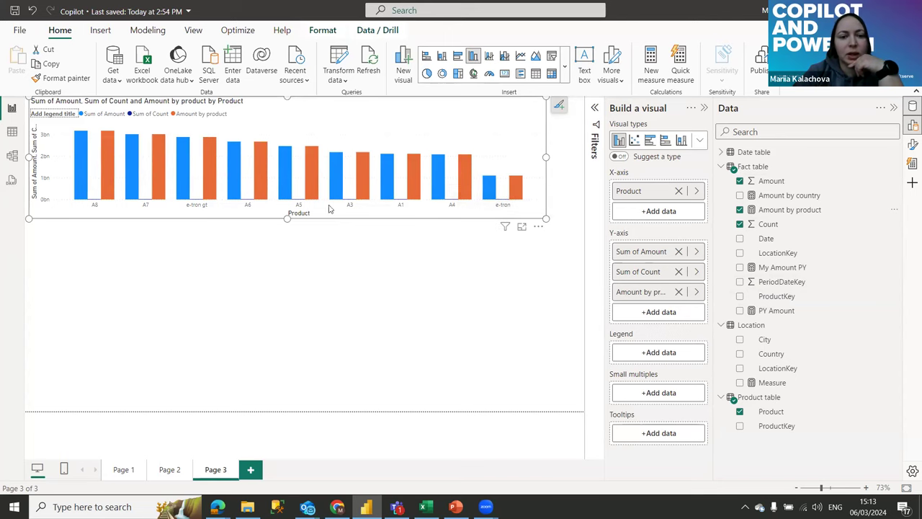
left_click_drag(286, 220, 273, 317)
left_click_drag(263, 383, 263, 379)
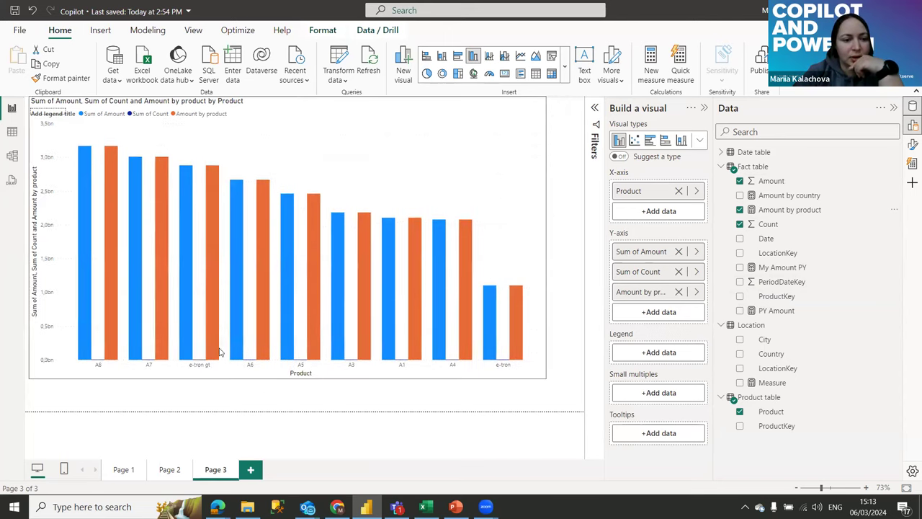
mouse_move(86, 335)
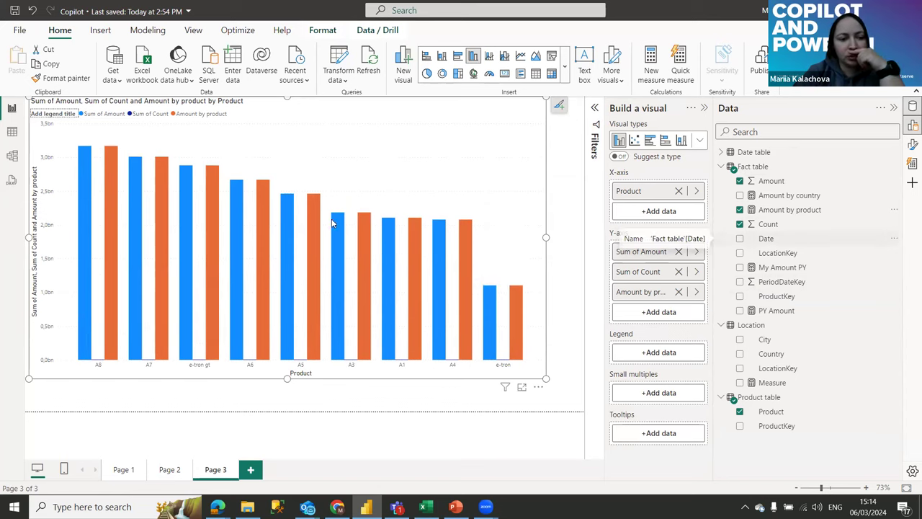
mouse_move(114, 266)
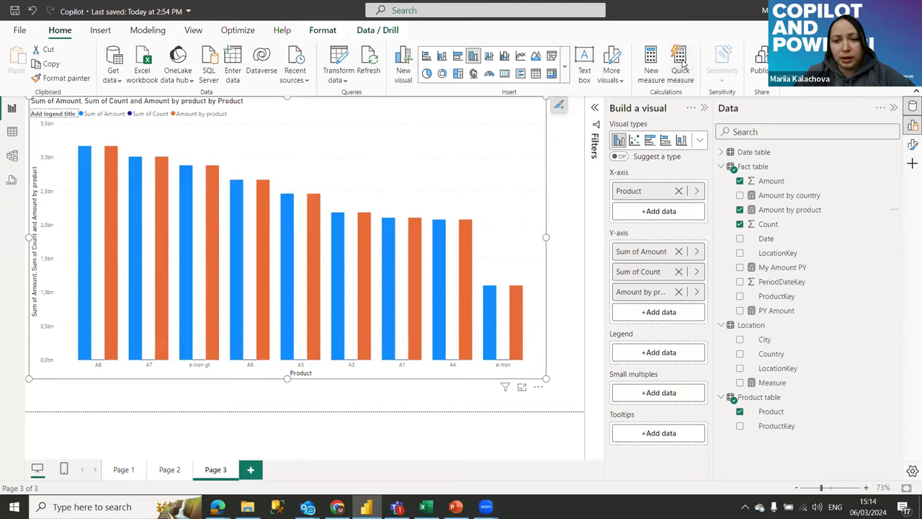
Step: Open a Copilot quick measure and generate a suggestion from the prompt "divide amoun o count product"
left_click(681, 65)
left_click(540, 177)
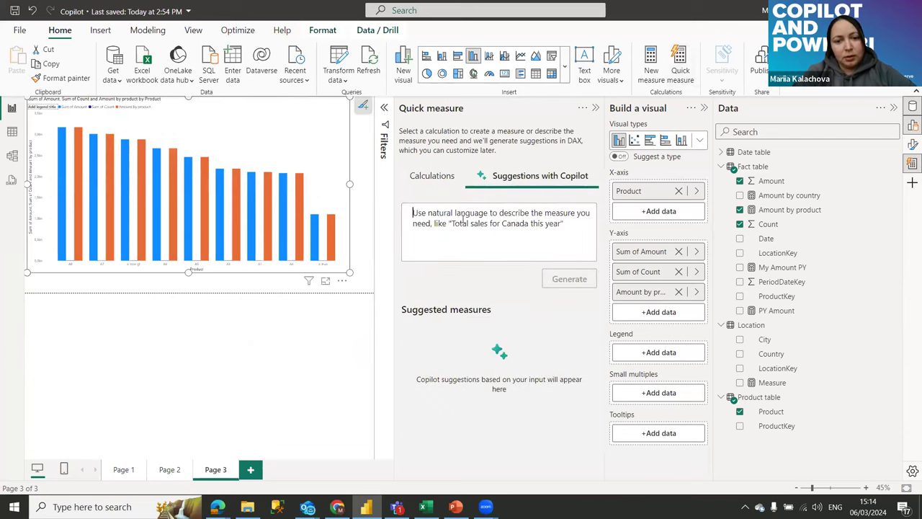
type("divide ")
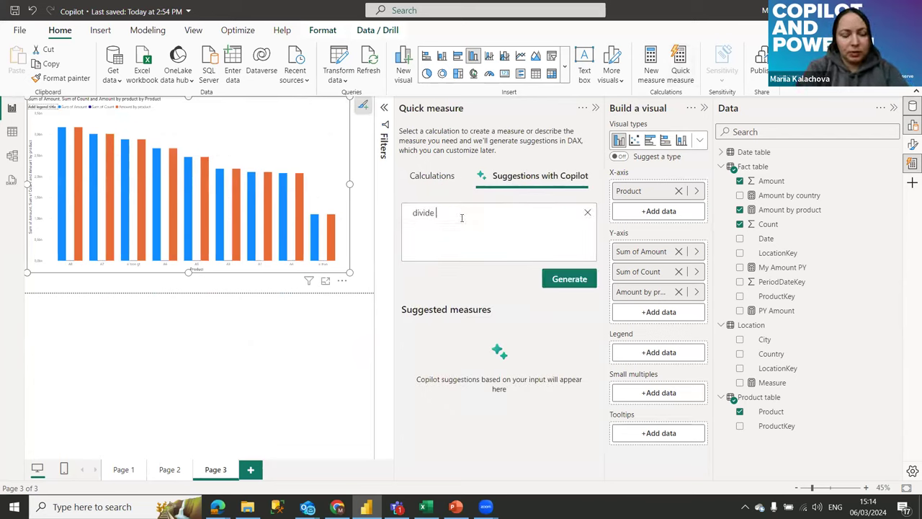
type("amoun")
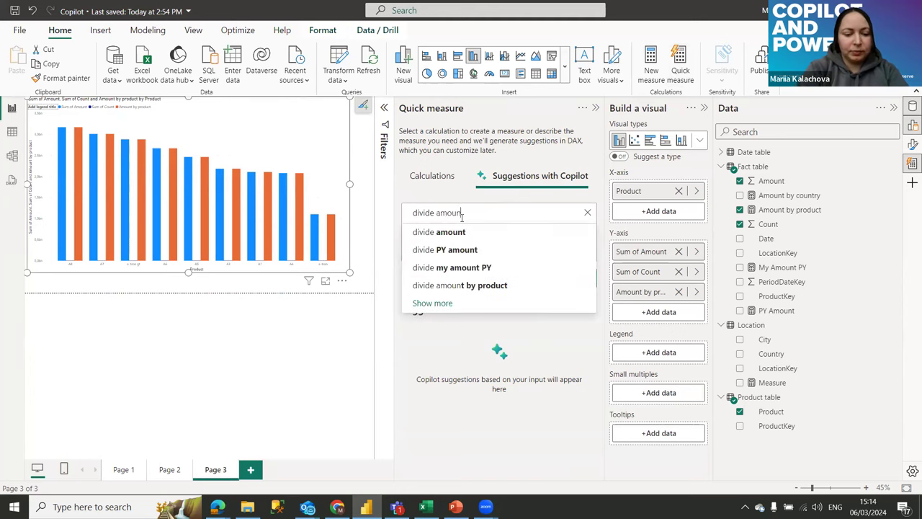
type(" o coun")
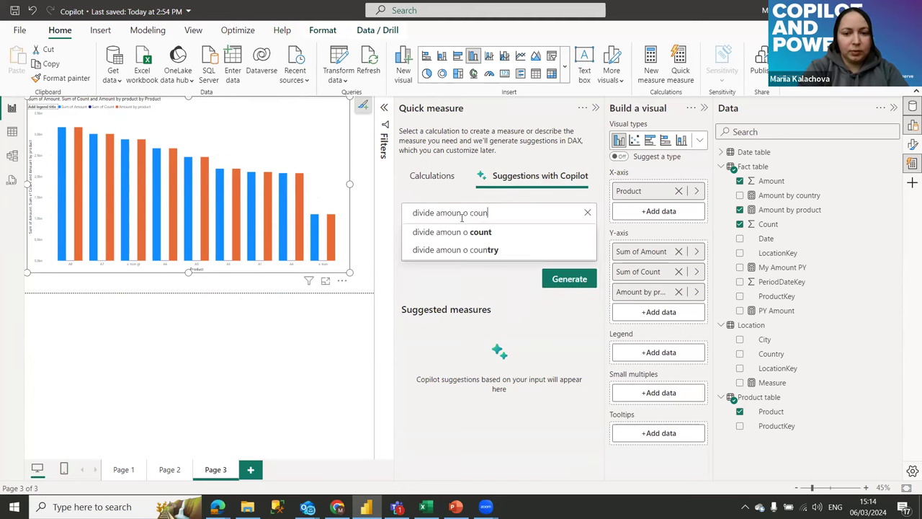
type("t ")
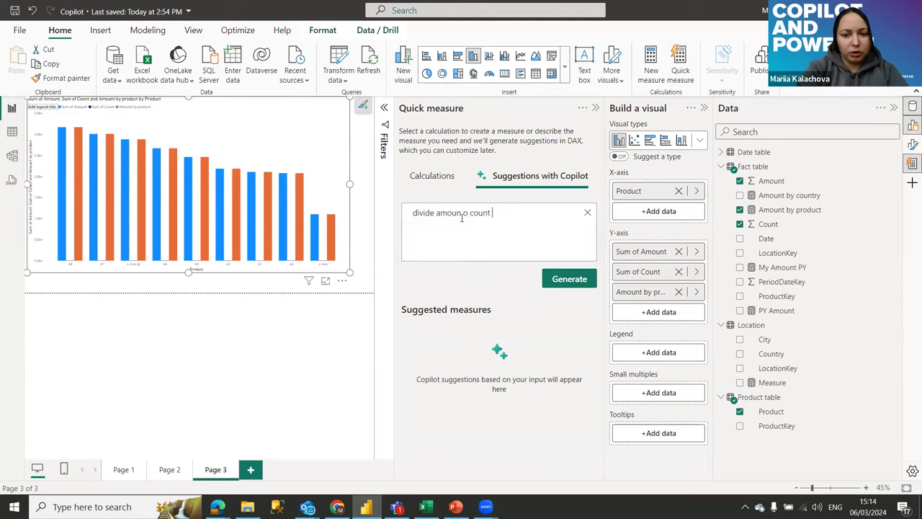
type("product")
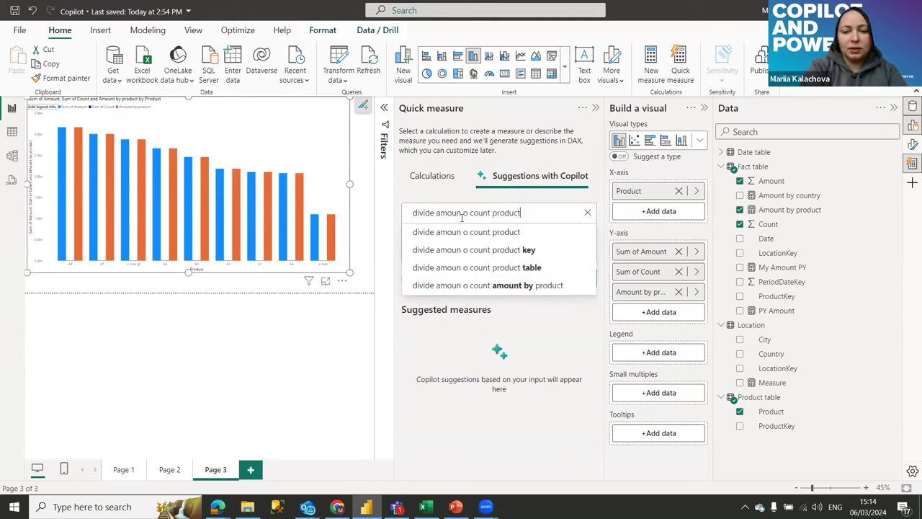
left_click(481, 232)
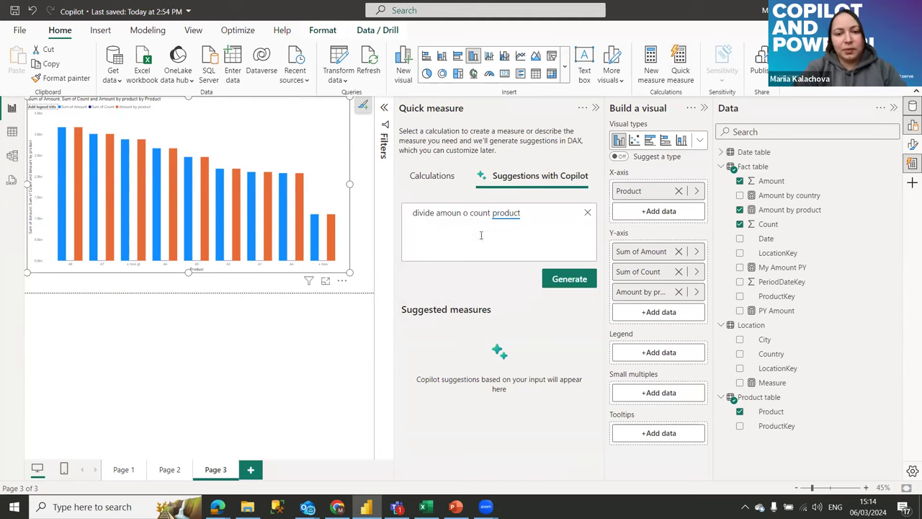
left_click(569, 279)
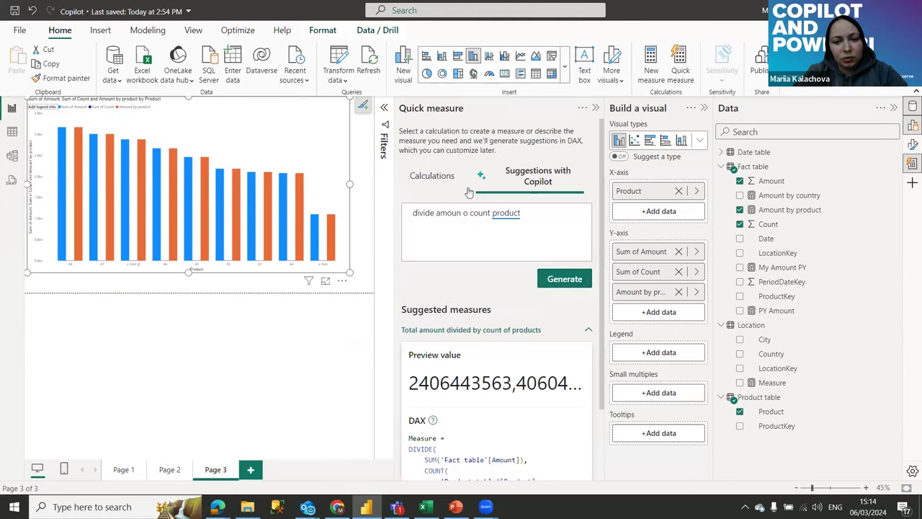
Step: Check the prompt against the suggested measure's full DAX formula and add the measure to the model
left_click_drag(462, 215, 434, 215)
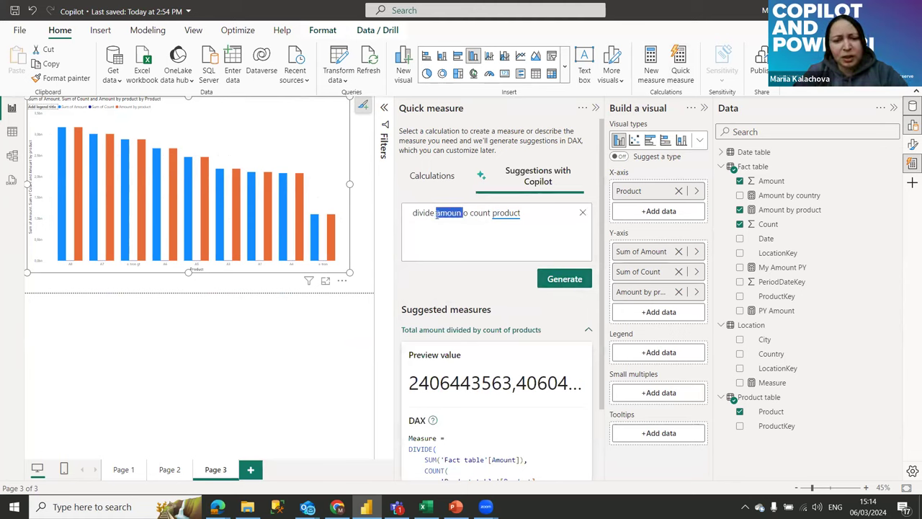
scroll(493, 246, "down", 2)
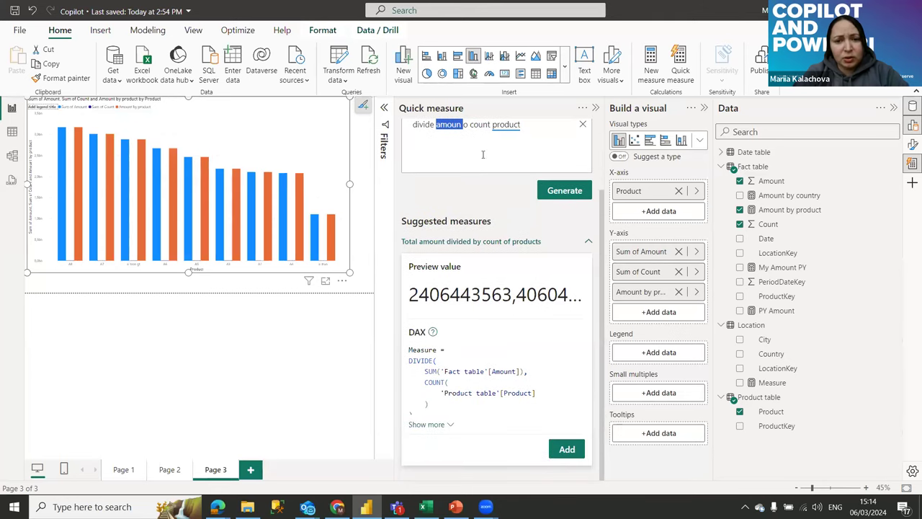
scroll(471, 223, "up", 1)
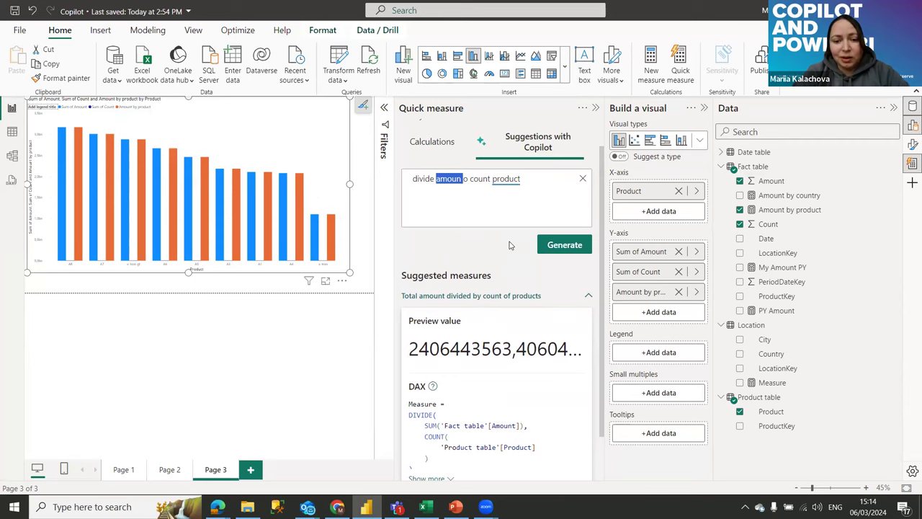
scroll(510, 245, "down", 1)
left_click(446, 425)
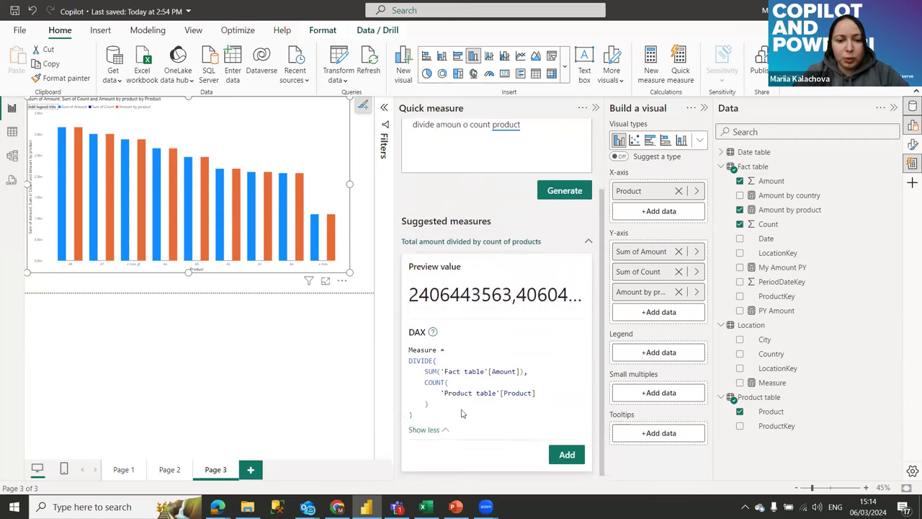
scroll(532, 287, "down", 1)
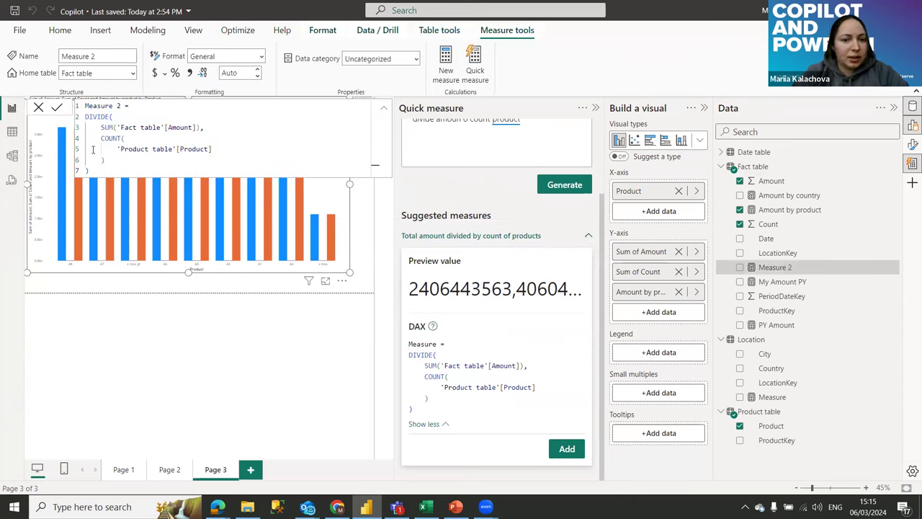
Step: Correct the Copilot prompt to "divide amount to count by product" and generate a new suggestion
scroll(438, 191, "up", 3)
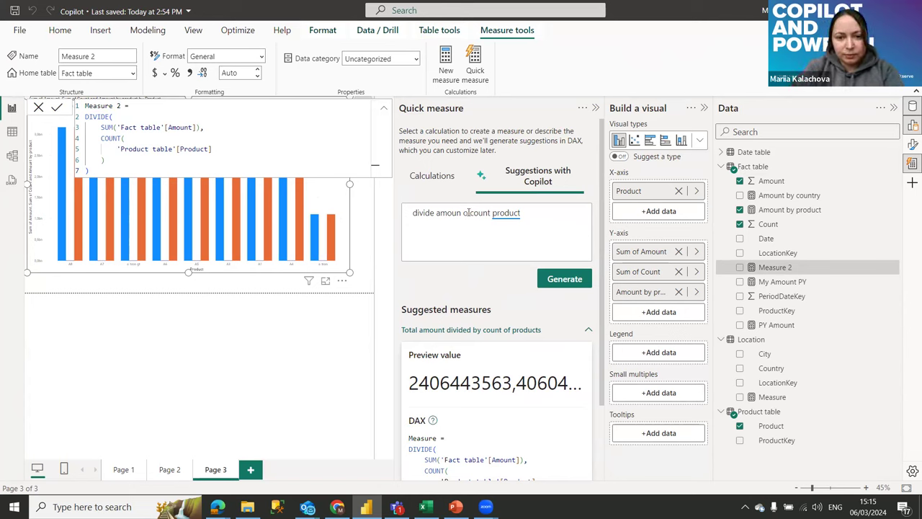
key("BackSpace")
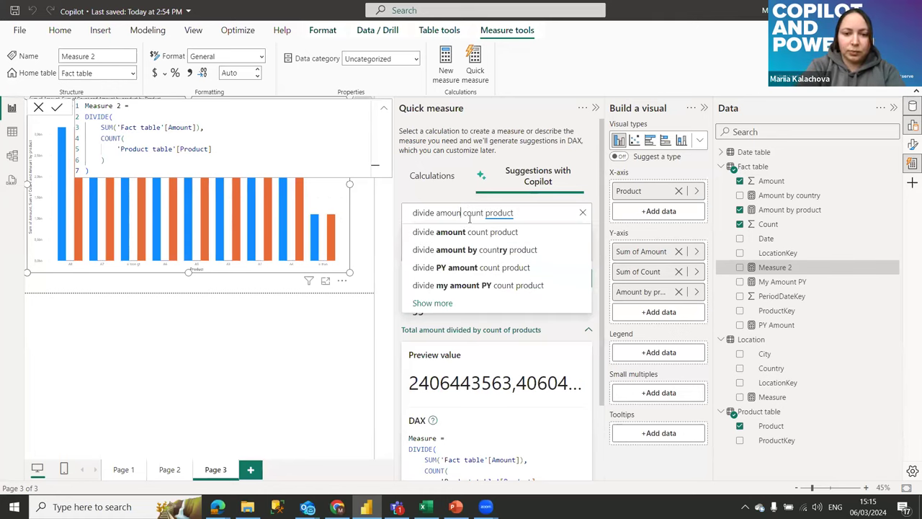
type("t")
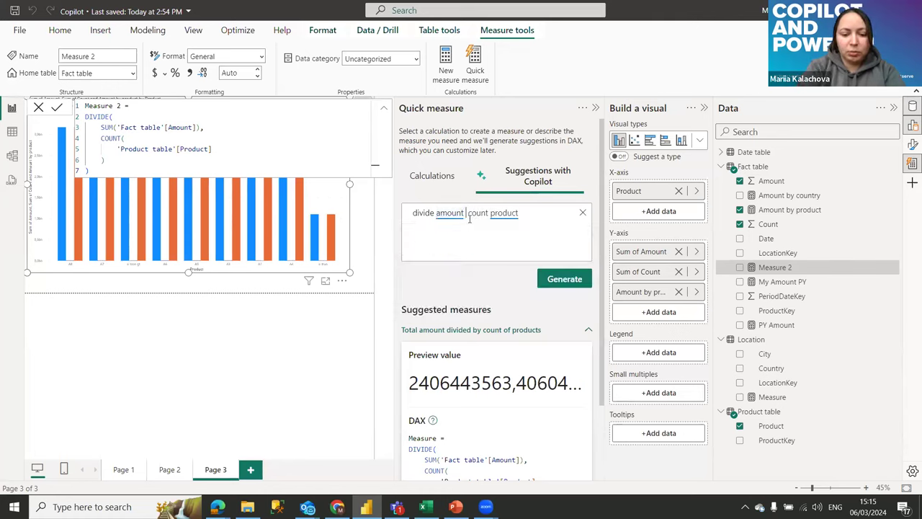
type(" to count by")
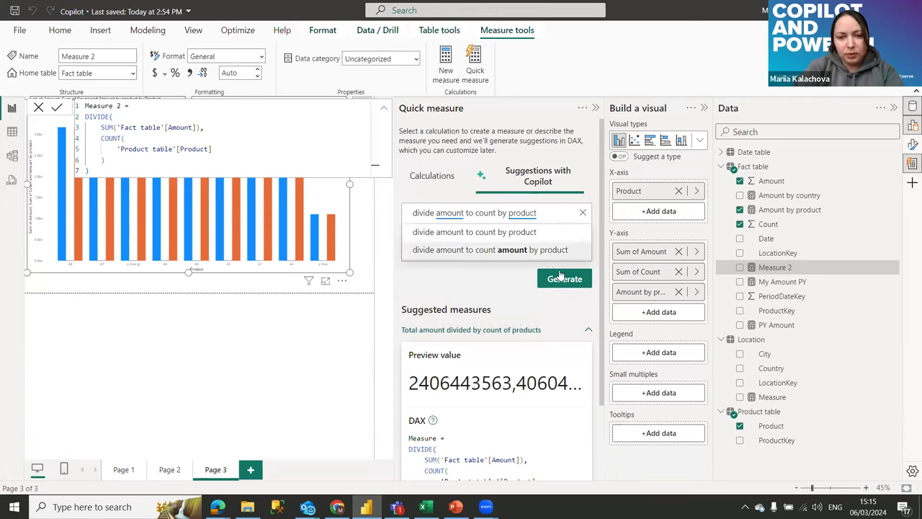
left_click(554, 232)
left_click(568, 278)
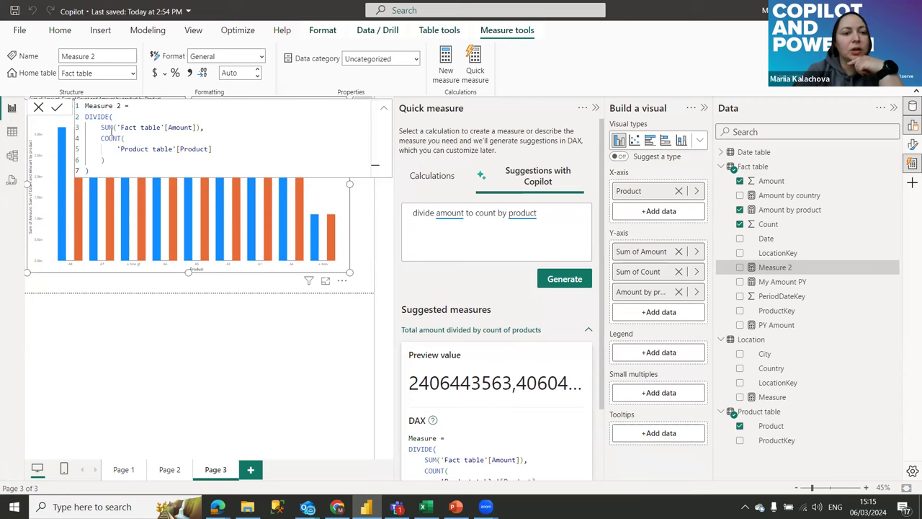
Step: Shorten the prompt to "divide amount to count", generate the suggestion again and examine its DAX formula
scroll(505, 375, "down", 2)
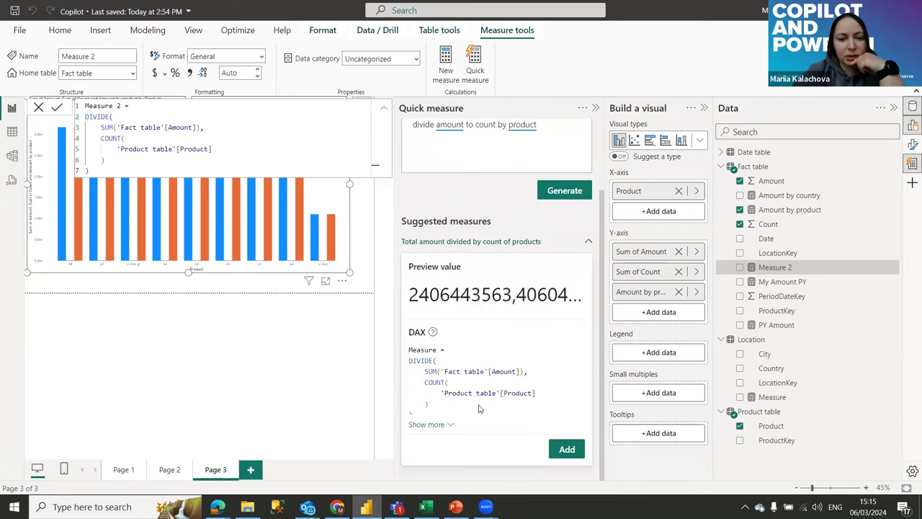
left_click_drag(538, 124, 497, 124)
scroll(555, 129, "up", 2)
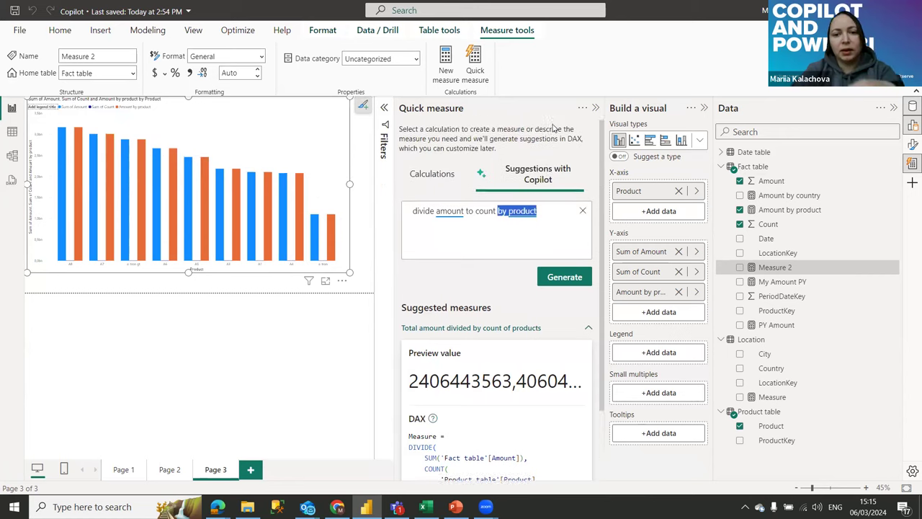
key("BackSpace")
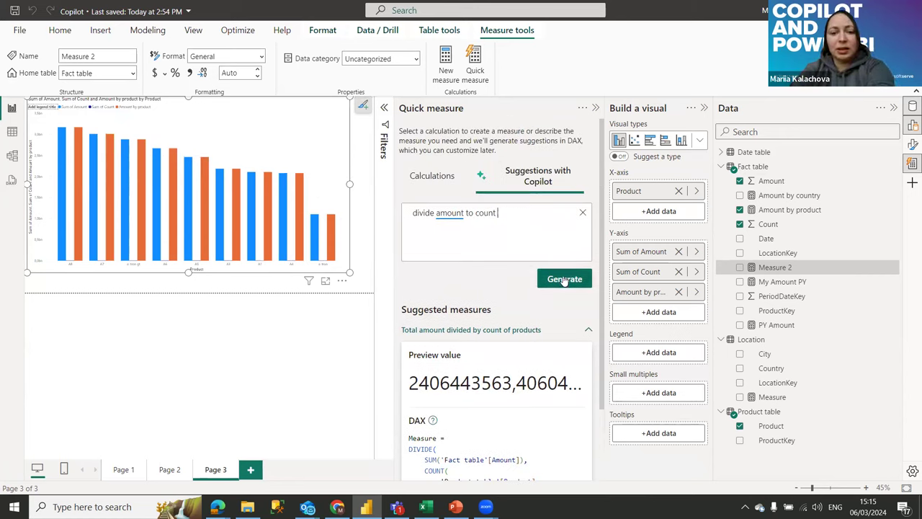
left_click(565, 281)
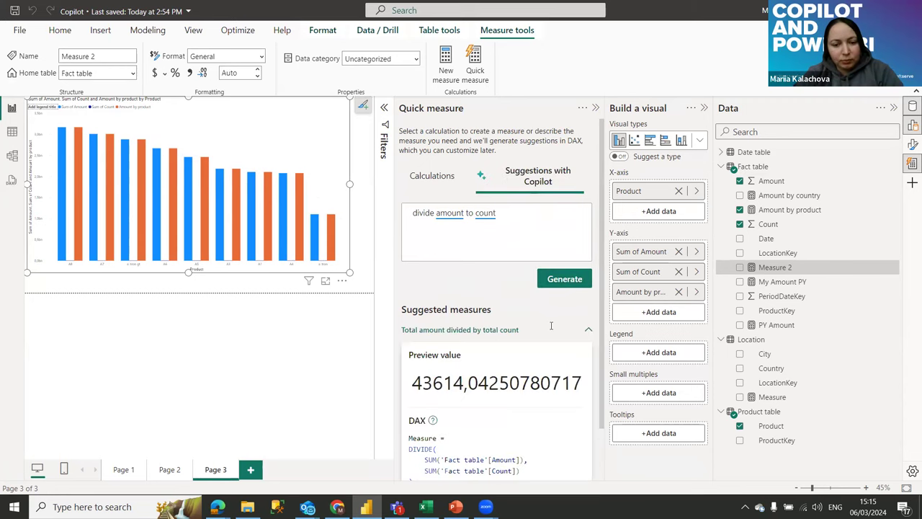
scroll(553, 305, "down", 1)
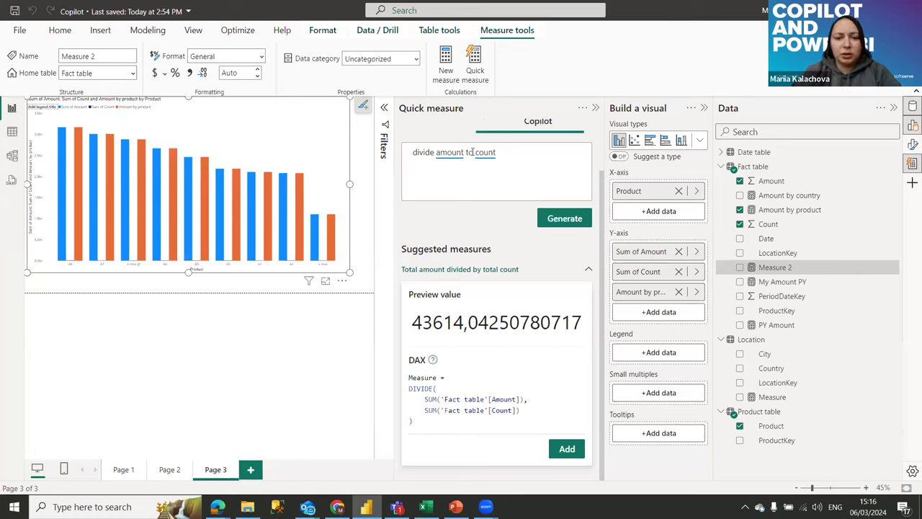
Step: Replace the prompt with "show amount for China country" and generate a measure suggestion
left_click_drag(498, 152, 466, 152)
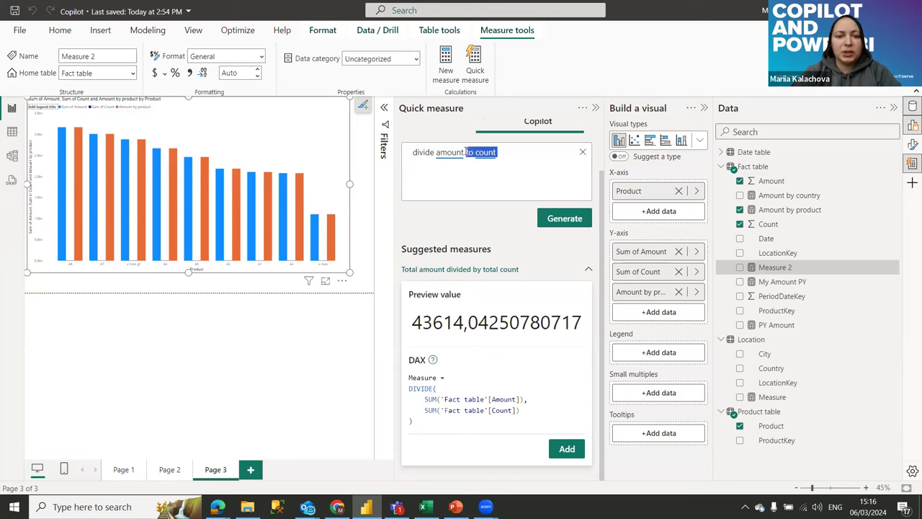
key("BackSpace")
key("BackSpace")
key("BackSpace")
key("BackSpace")
key("BackSpace")
key("BackSpace")
key("BackSpace")
key("BackSpace")
key("BackSpace")
key("BackSpace")
key("BackSpace")
key("BackSpace")
key("BackSpace")
key("BackSpace")
key("BackSpace")
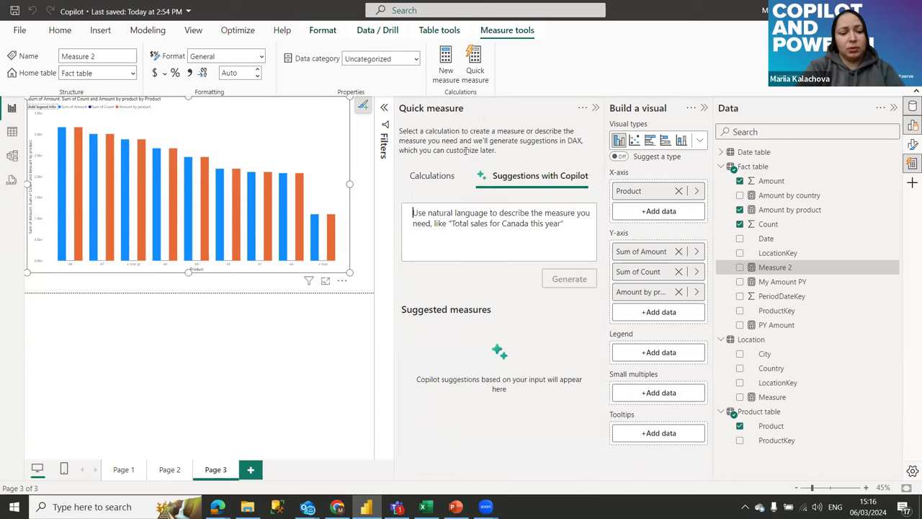
type("show ")
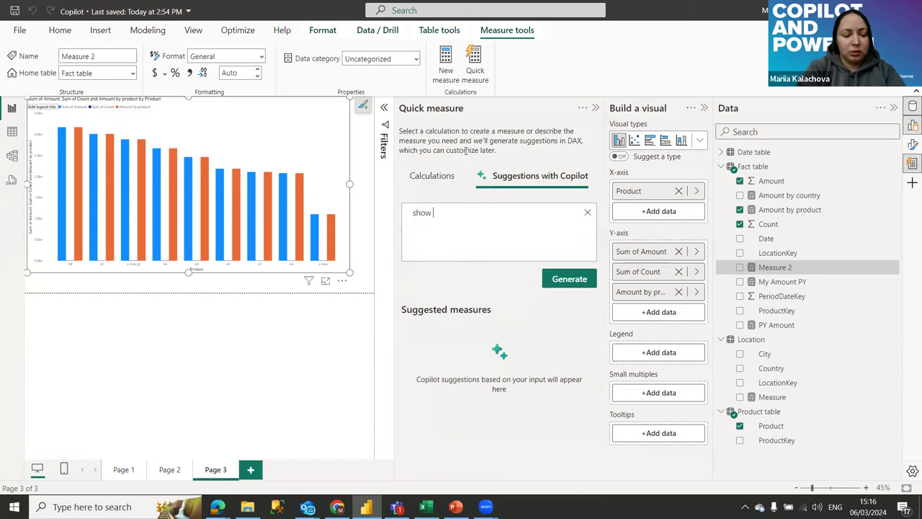
type("amount for Ci")
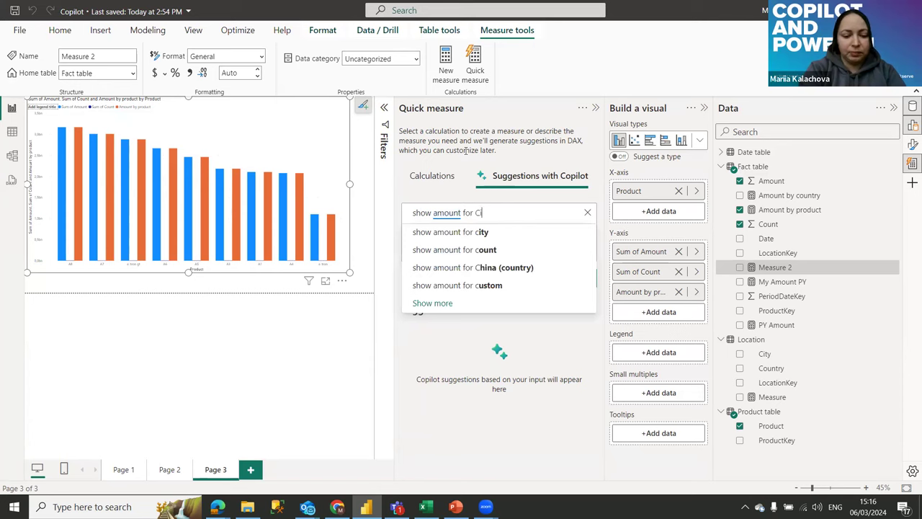
type("na country")
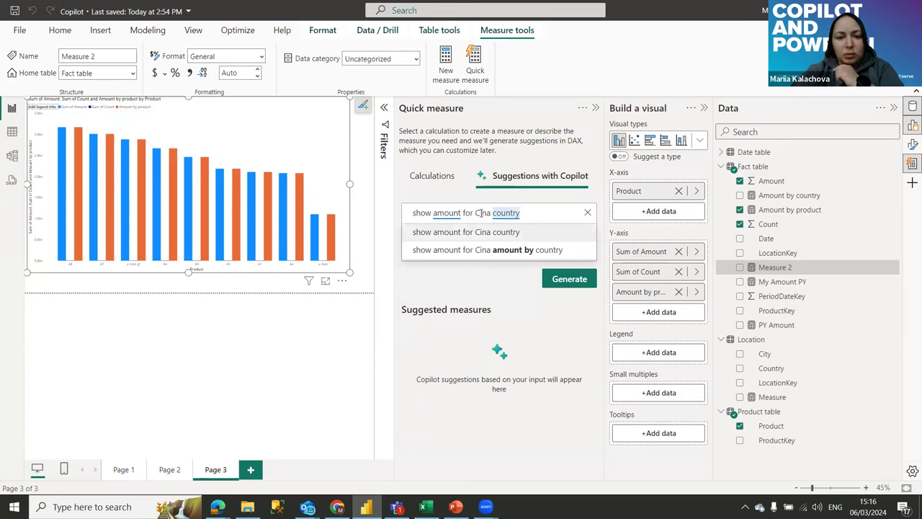
left_click(481, 212)
type("h")
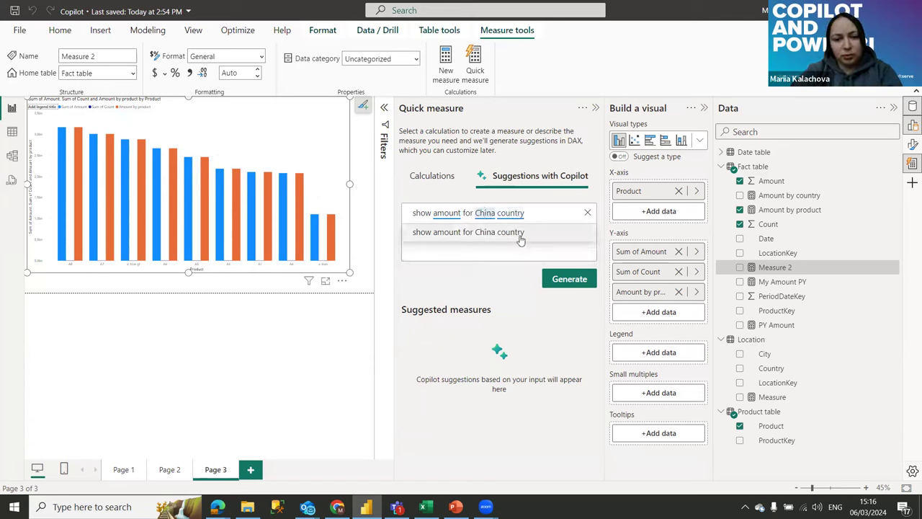
left_click(575, 284)
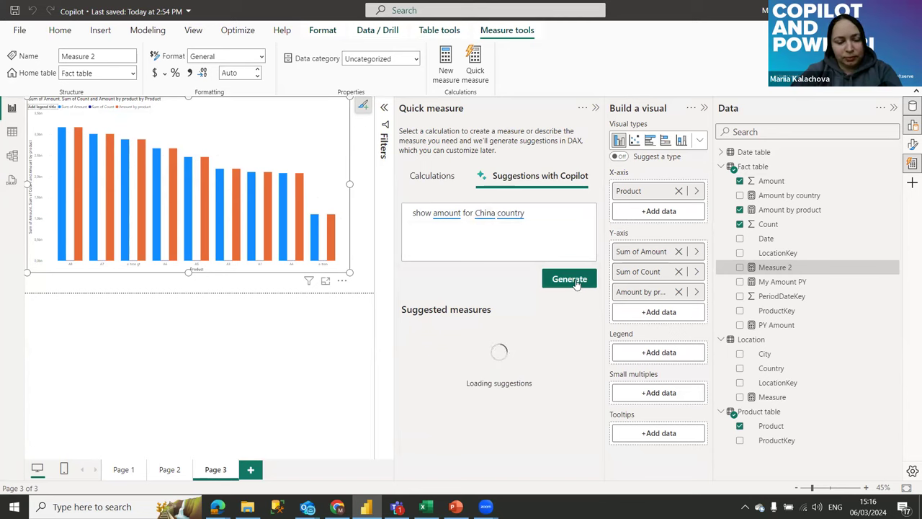
Step: Add the suggested China total amount measure to the model and close its formula editor
scroll(576, 284, "down", 2)
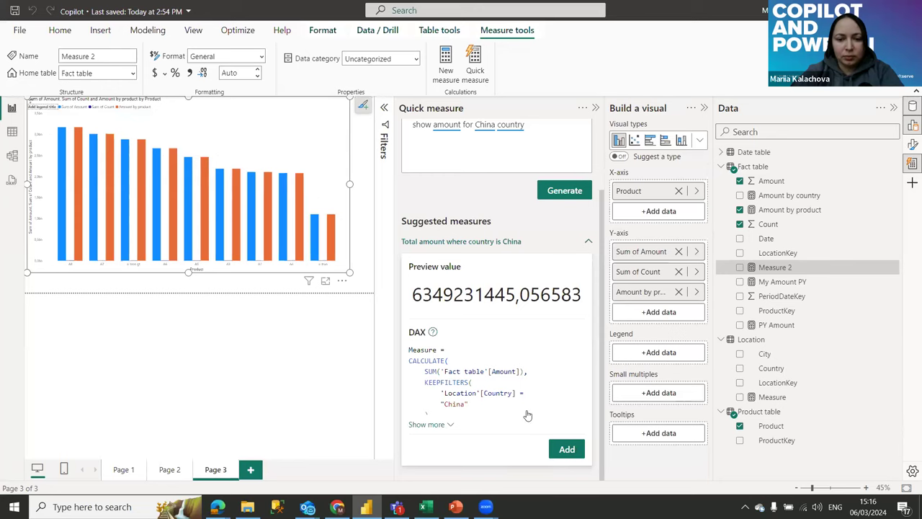
left_click(567, 448)
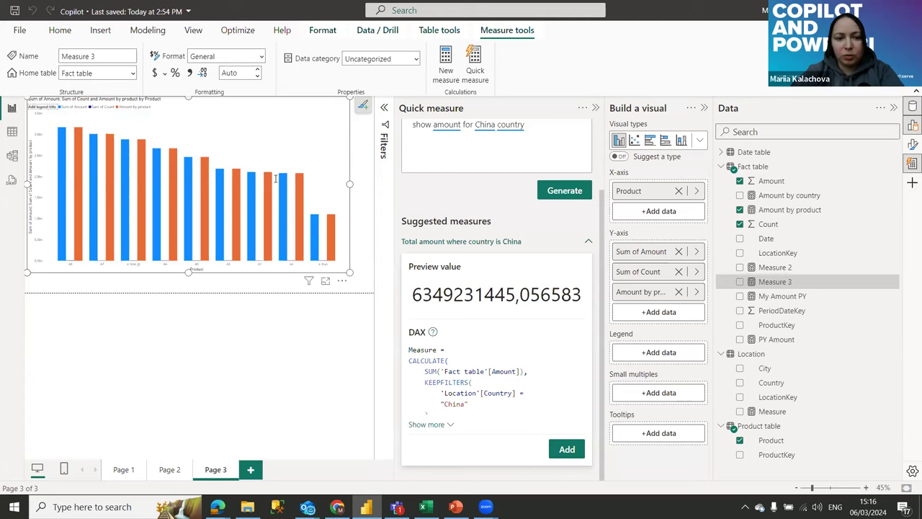
left_click(38, 110)
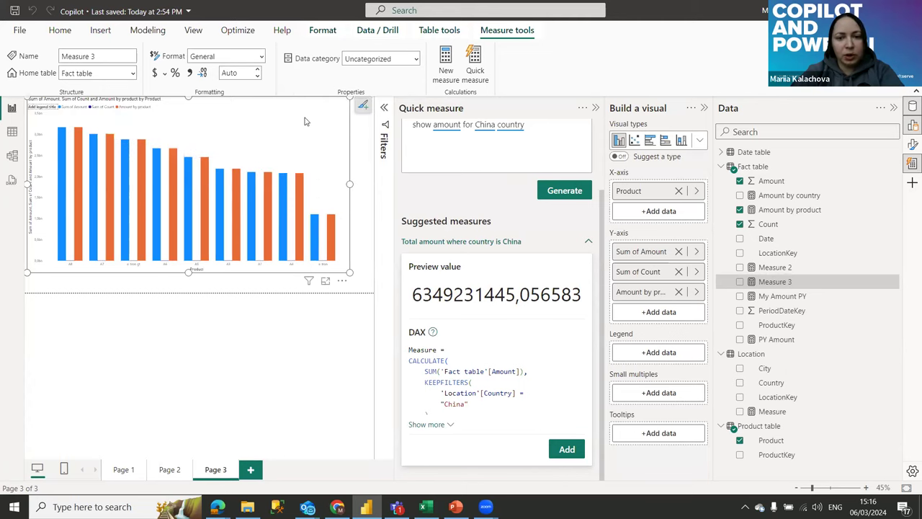
Step: Remove Product, Sum of Amount, Sum of Count and Amount by product from the column chart and plot Measure 3 instead
left_click(679, 190)
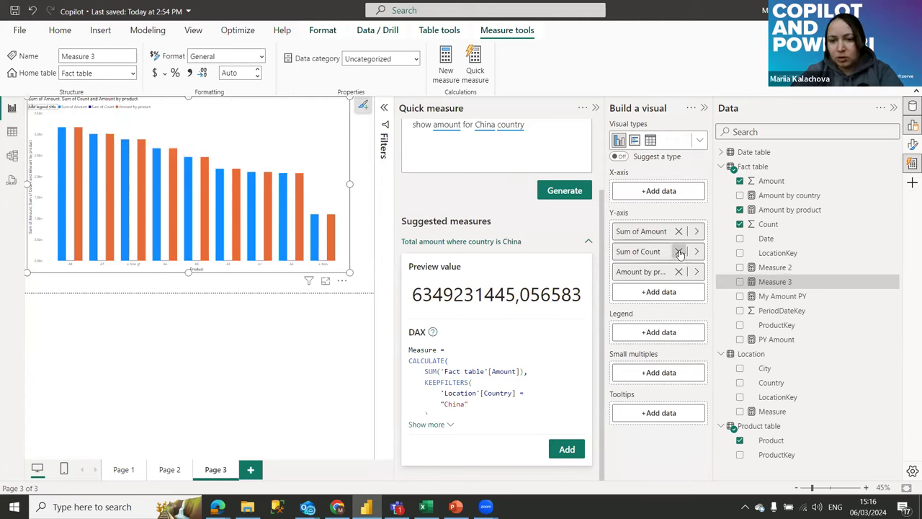
left_click(679, 232)
left_click(679, 232)
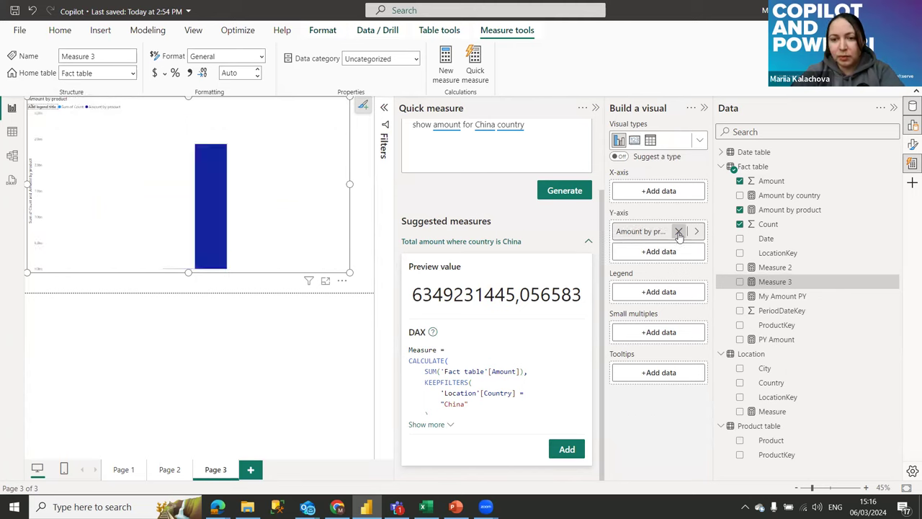
left_click_drag(802, 286, 677, 249)
left_click(678, 231)
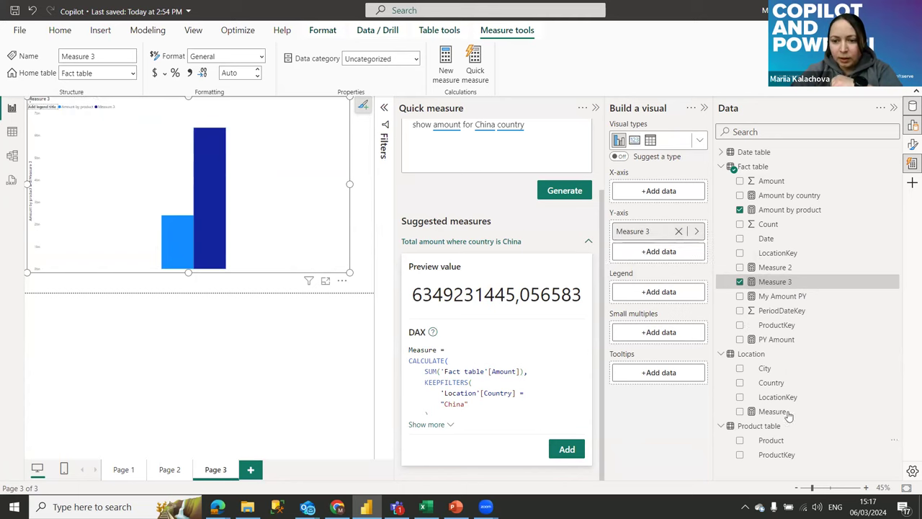
Step: Put Country on the chart's X-axis, add Amount beside Measure 3, compare the China columns and collapse the visual-building pane
left_click_drag(777, 384, 671, 199)
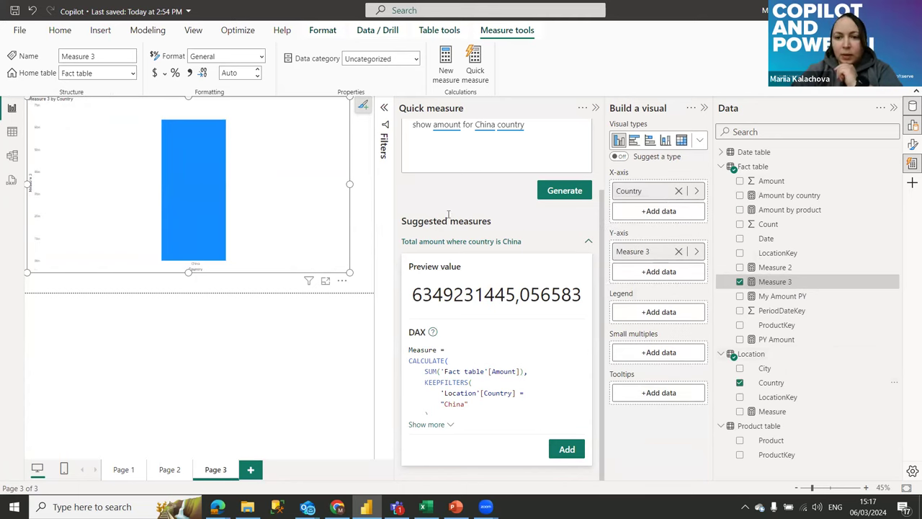
left_click_drag(775, 181, 660, 271)
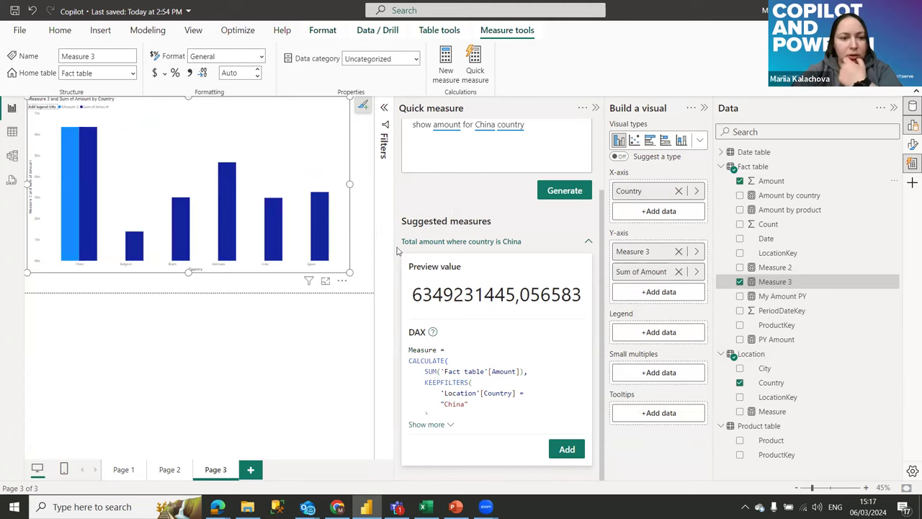
mouse_move(65, 195)
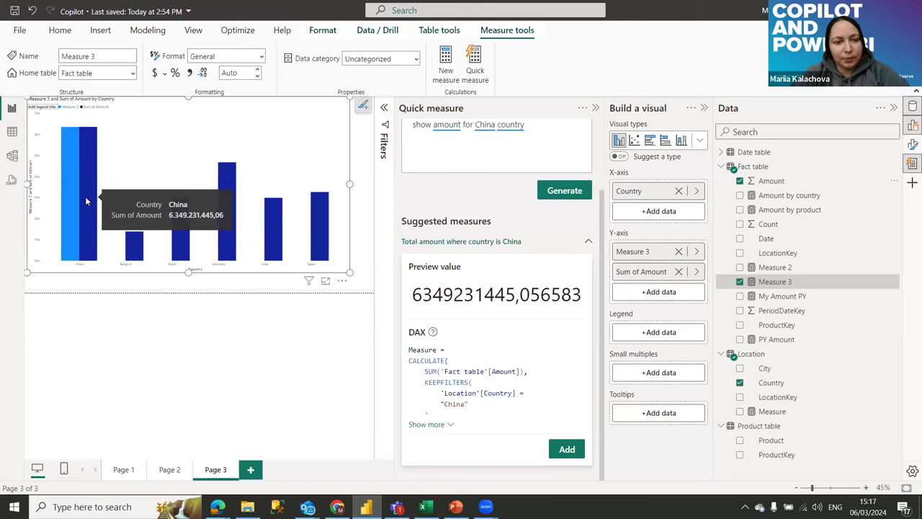
left_click(703, 108)
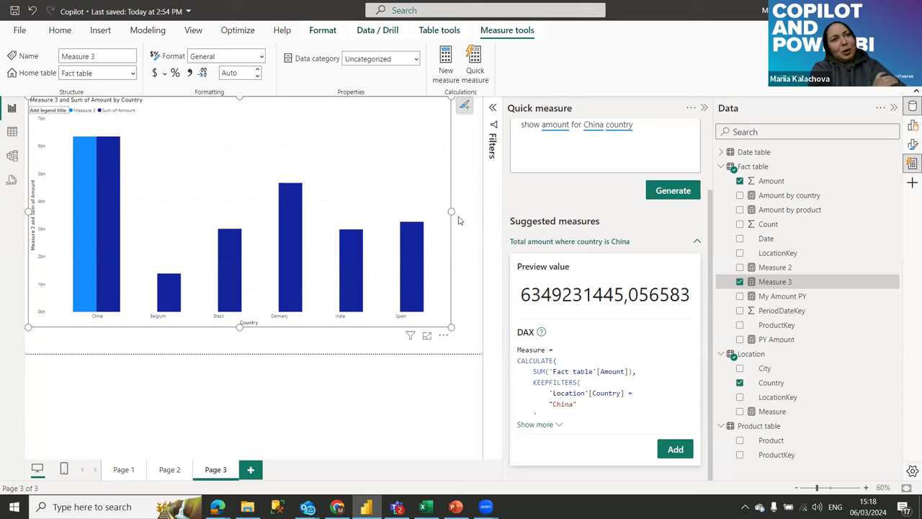
Step: Inspect the Amount by product measure's properties in the model view, including the option to create its description with Copilot
left_click(11, 156)
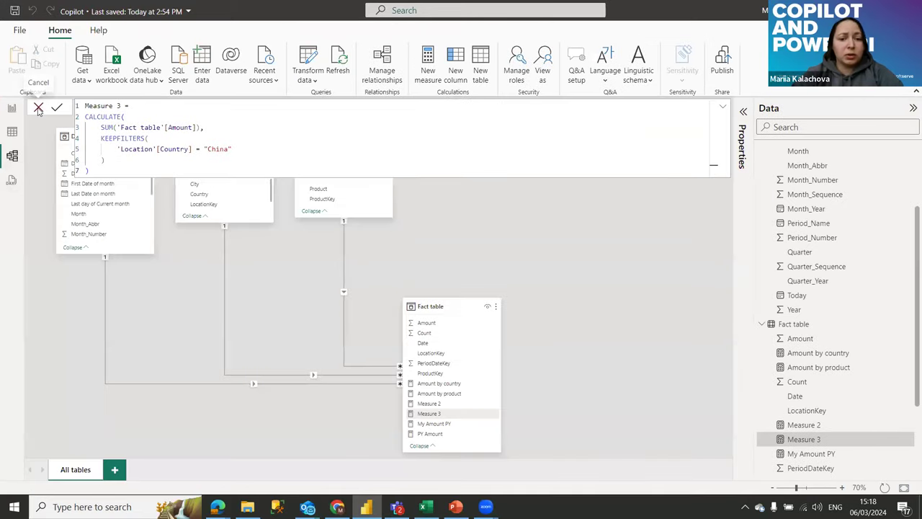
left_click(39, 108)
left_click(743, 112)
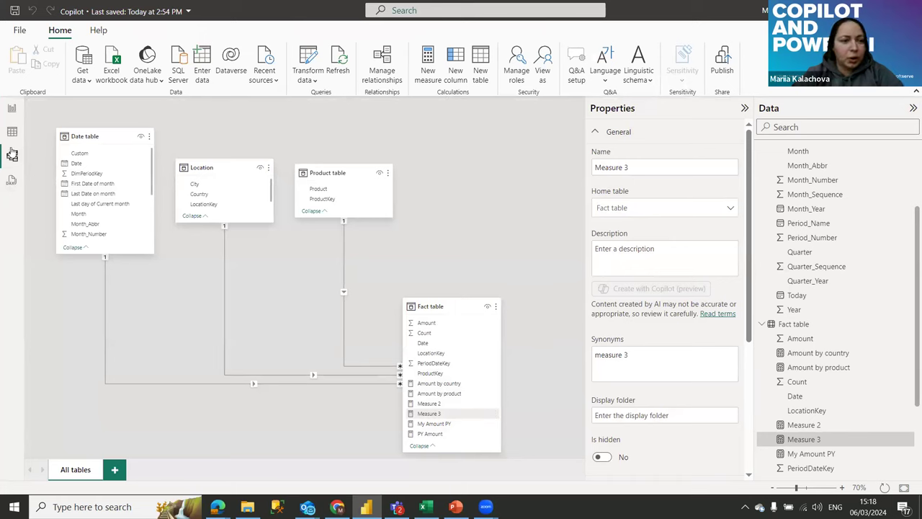
left_click(451, 395)
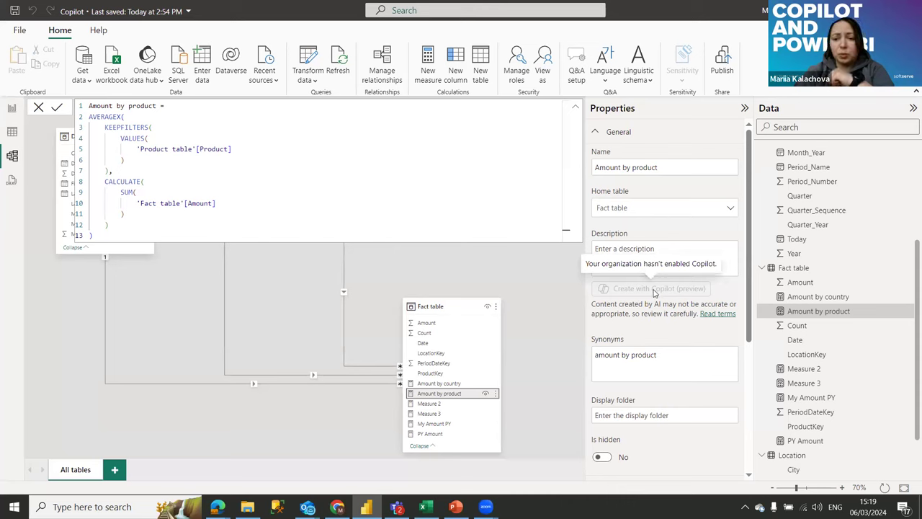
Step: Return to the report view and widen the Measure 3 and Sum of Amount by Country chart to fill the visible canvas
left_click(12, 110)
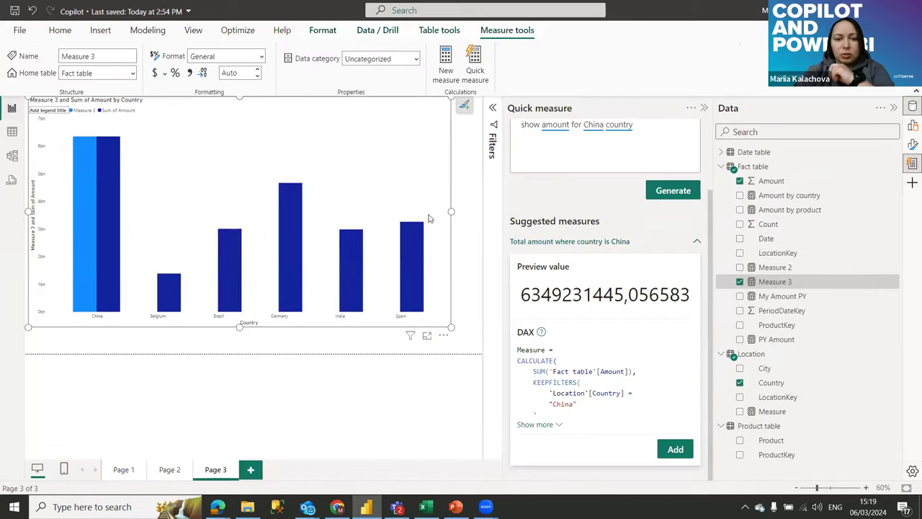
left_click(449, 211)
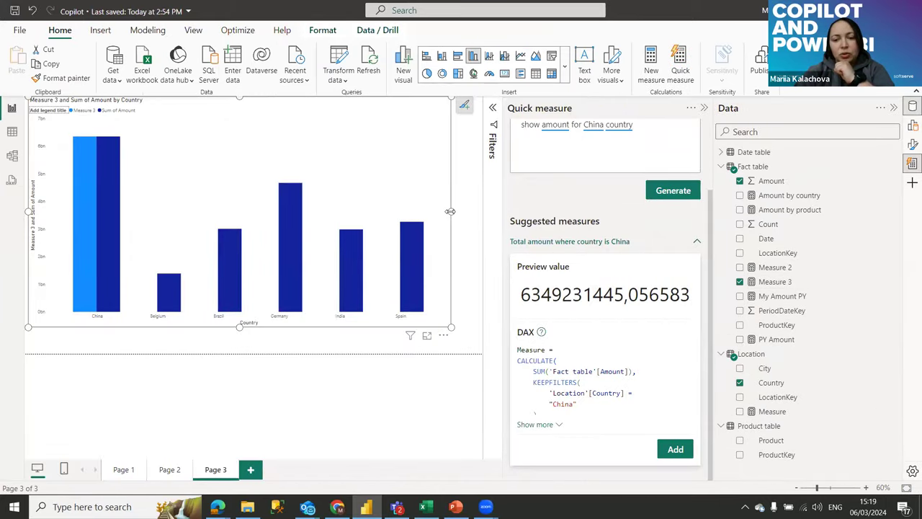
left_click_drag(450, 211, 481, 211)
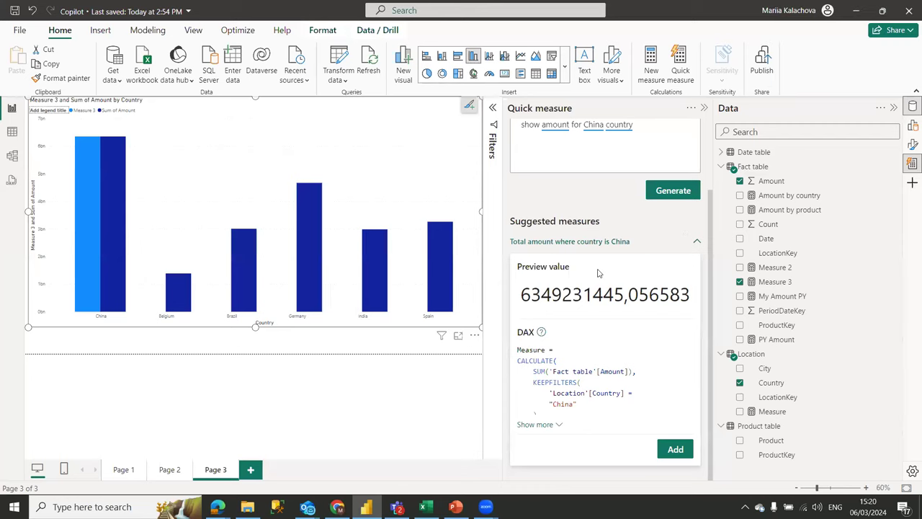
Step: Review the Copilot quick measure prompt and suggestion, look at the DAX query view and go back to the report
scroll(598, 271, "up", 2)
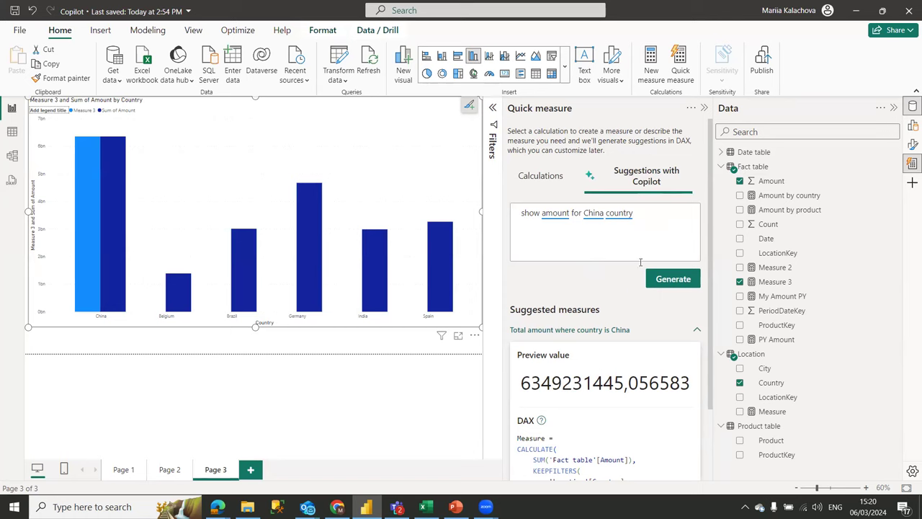
scroll(641, 262, "down", 2)
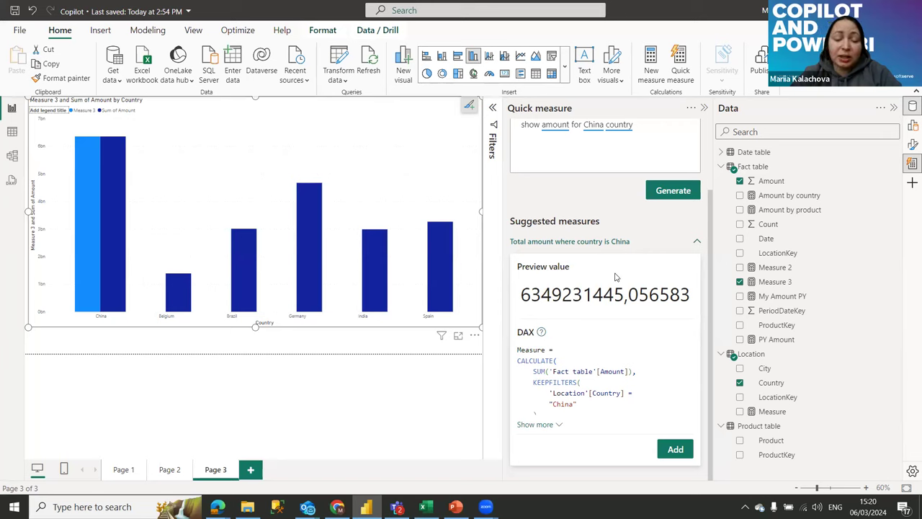
left_click(791, 225)
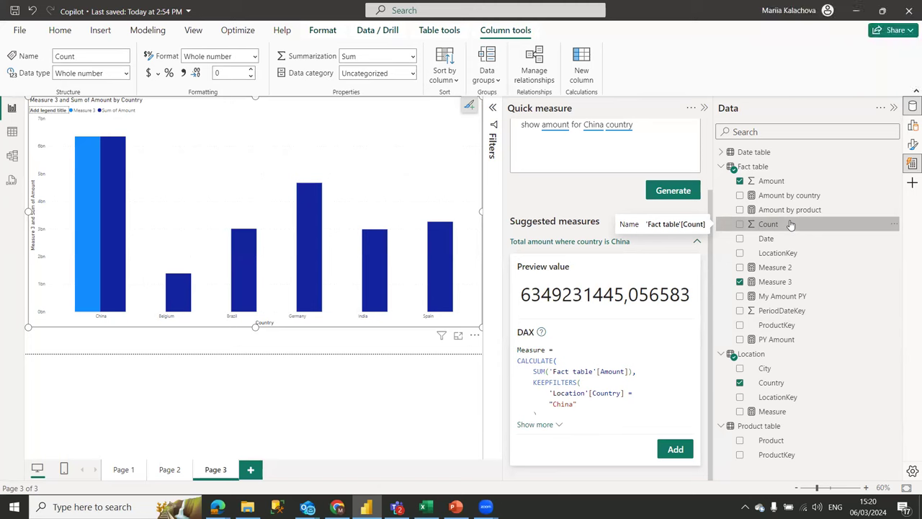
left_click(12, 179)
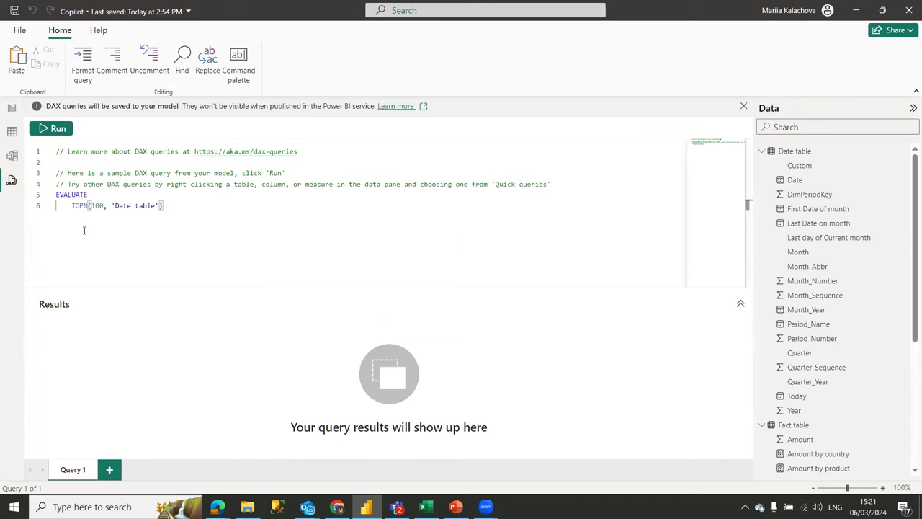
left_click(13, 108)
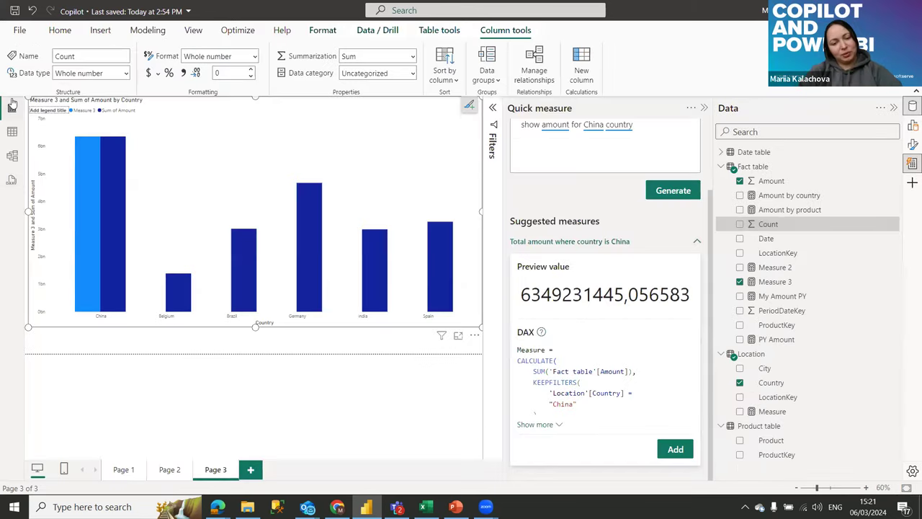
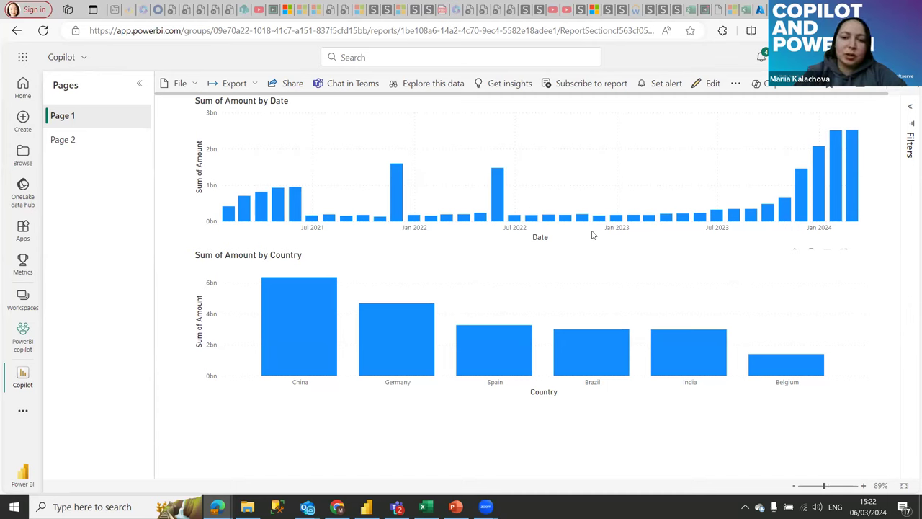
Step: Switch to the Copilot report in the Power BI service, open it for editing with the Copilot chat and dismiss the mobile tip
left_click(711, 84)
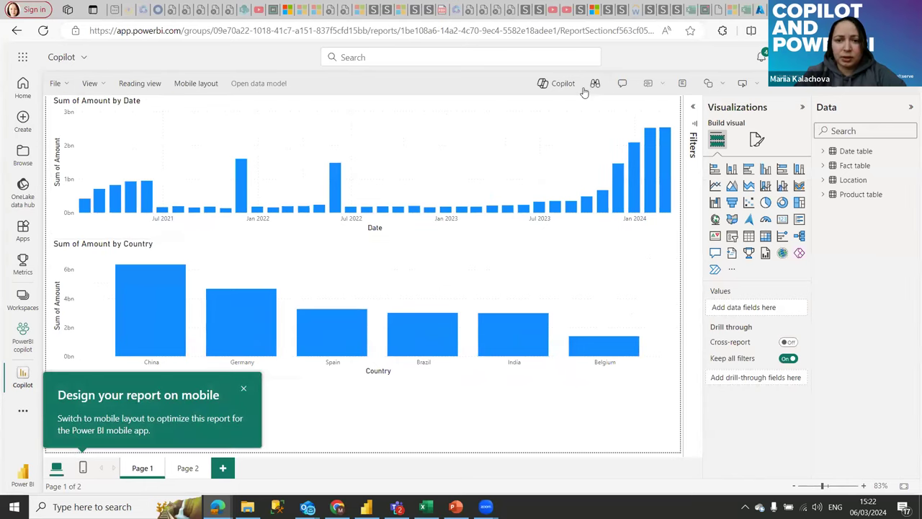
left_click(550, 85)
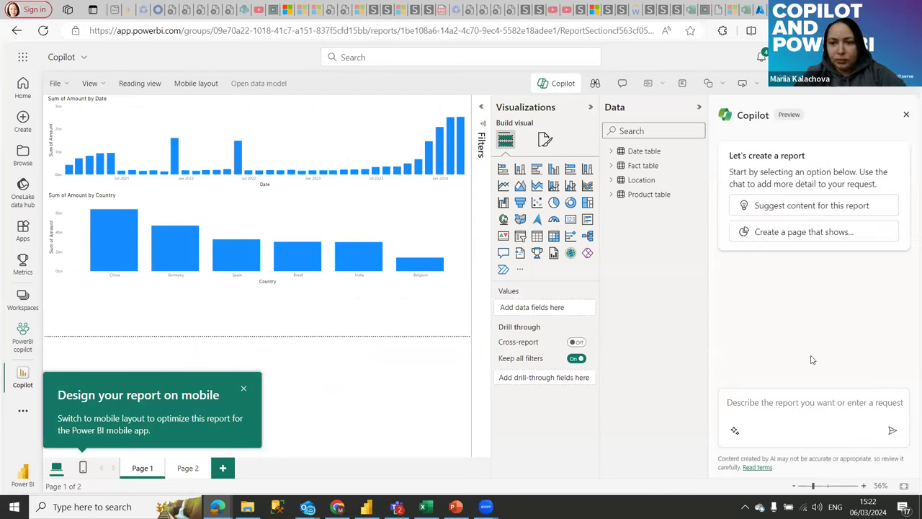
left_click(244, 392)
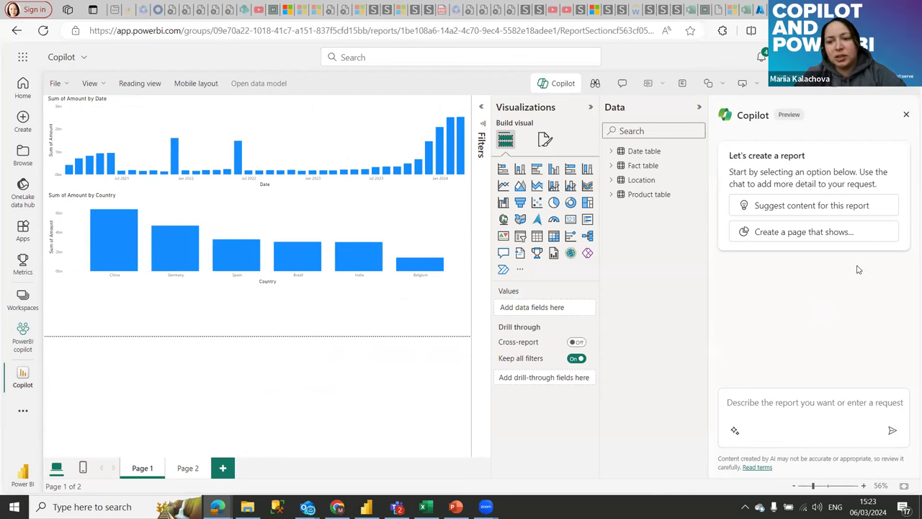
Step: Ask Copilot to suggest content for the report and create the proposed Sales Performance by Product page
left_click(839, 209)
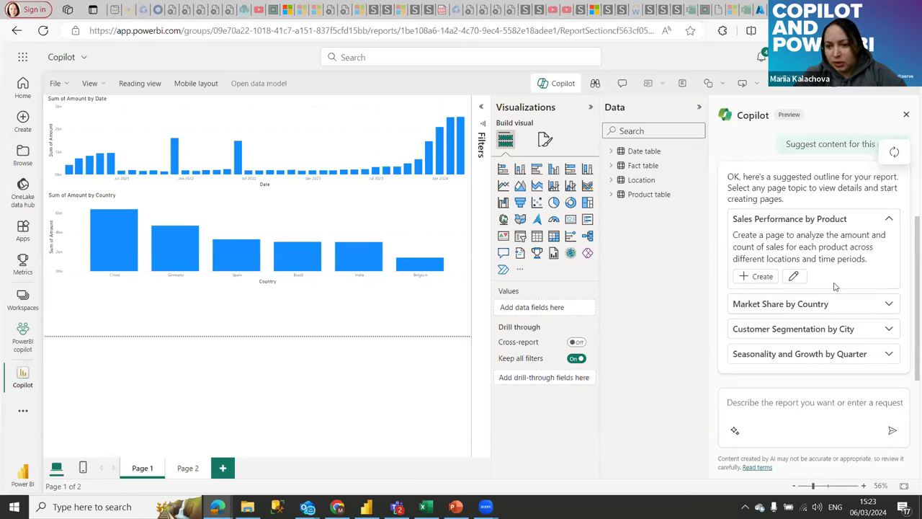
left_click(758, 276)
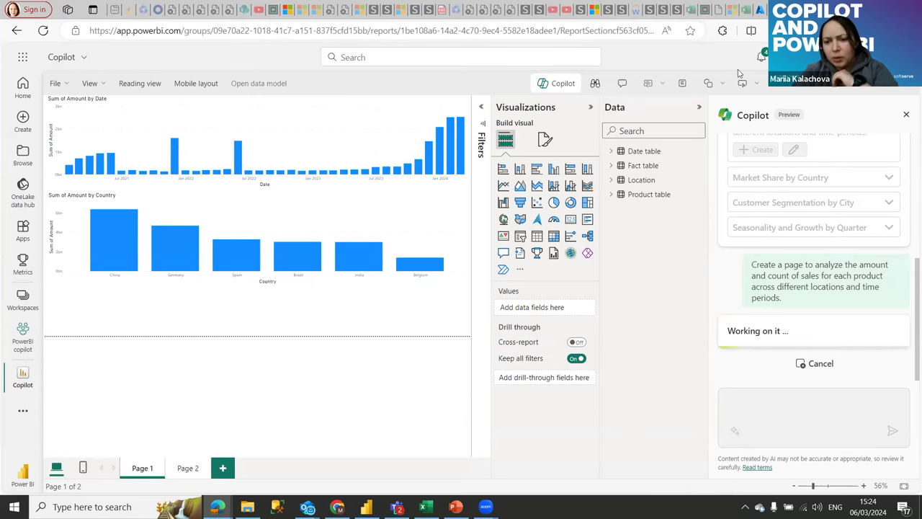
scroll(796, 197, "up", 3)
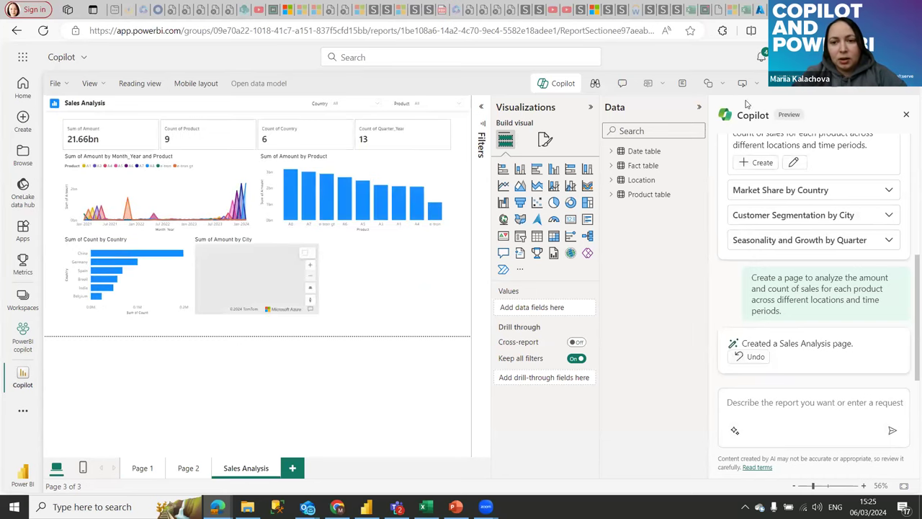
Step: Collapse the data and visualization panes and examine the Sales Analysis page's charts, city map and the city table's count column
left_click(698, 111)
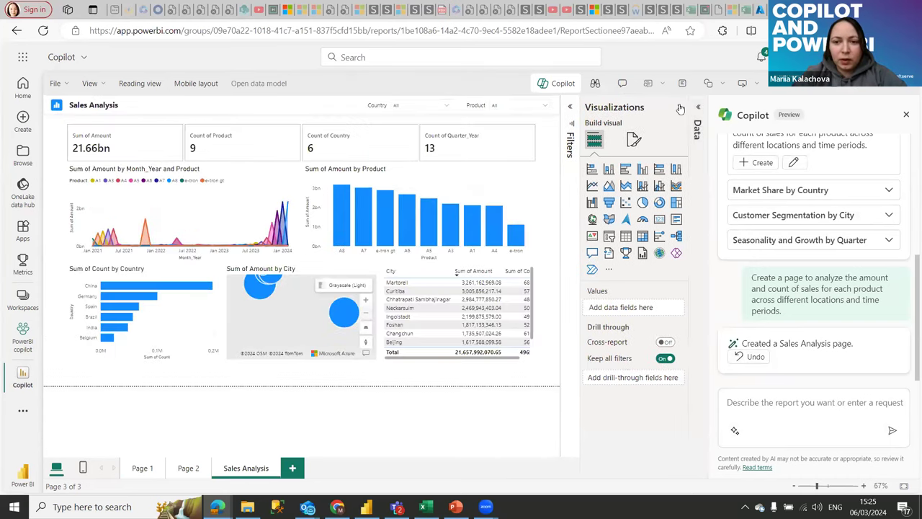
left_click(680, 109)
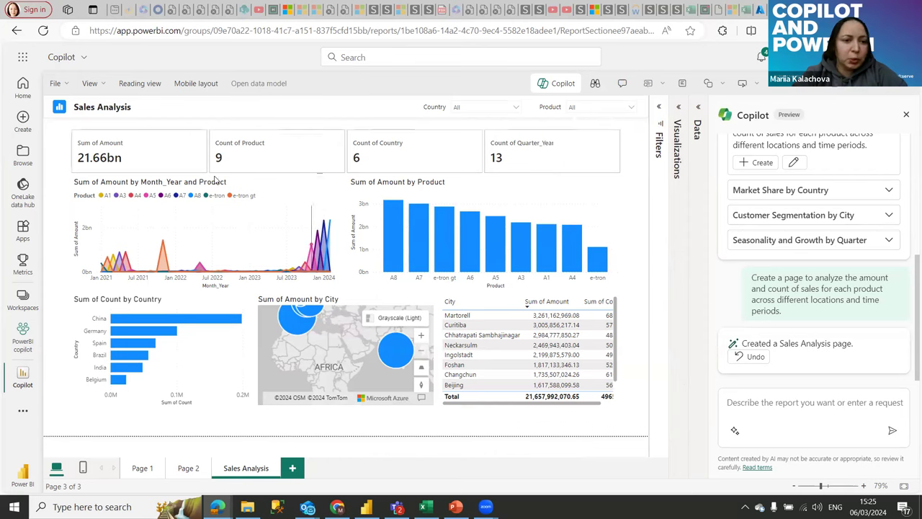
mouse_move(164, 255)
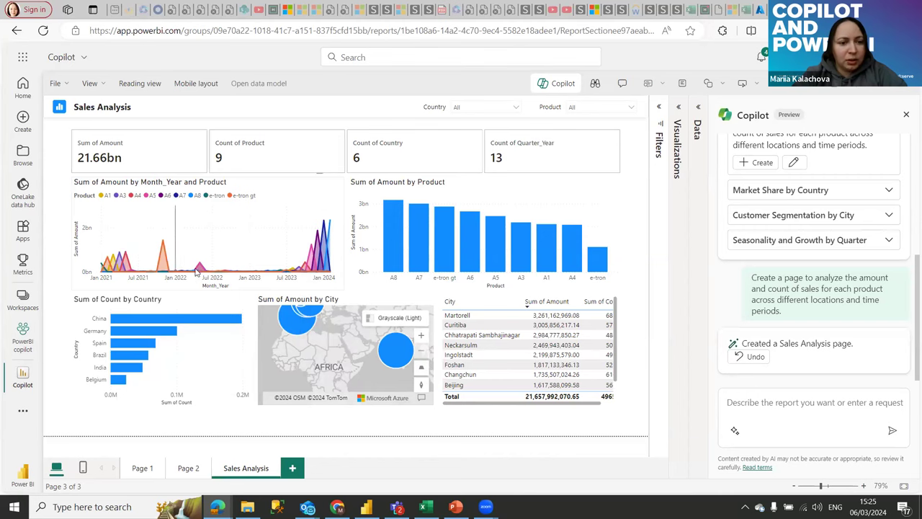
mouse_move(329, 266)
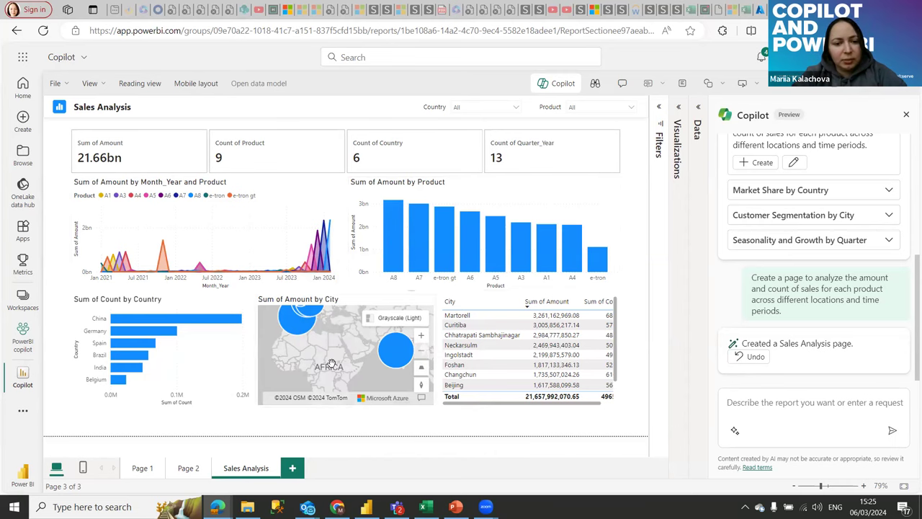
mouse_move(346, 333)
left_mouse_down()
mouse_move(345, 359)
mouse_move(333, 342)
left_mouse_up()
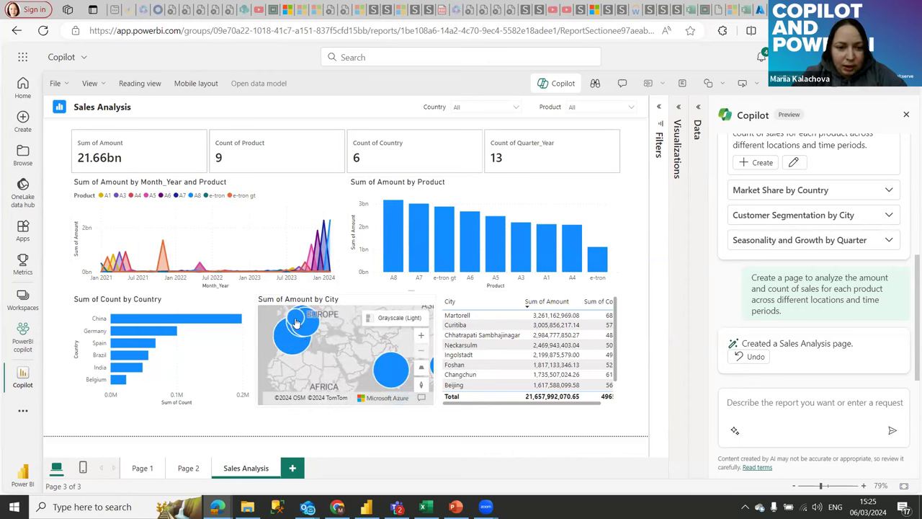
mouse_move(295, 322)
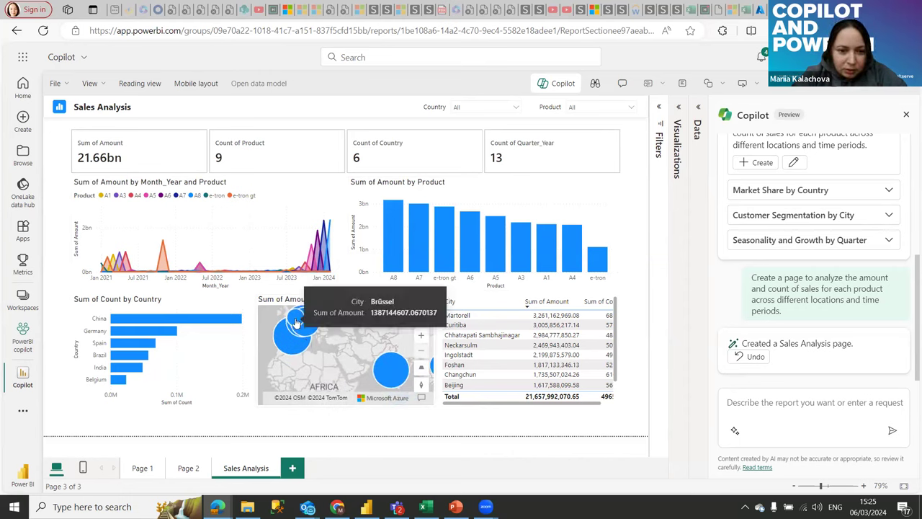
mouse_move(395, 370)
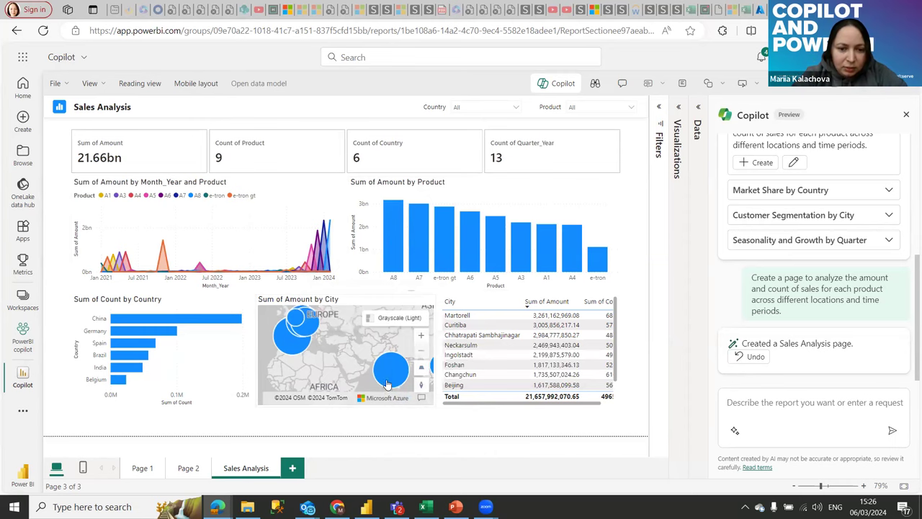
mouse_move(387, 387)
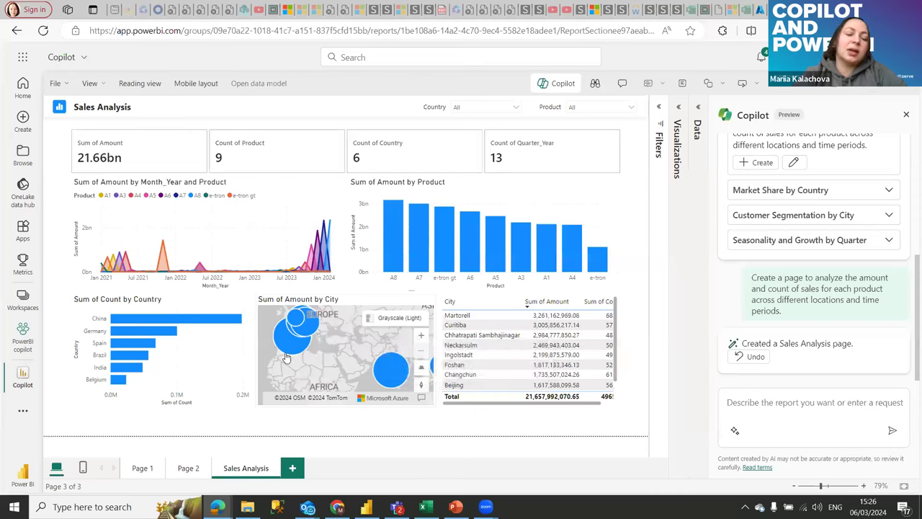
mouse_move(402, 278)
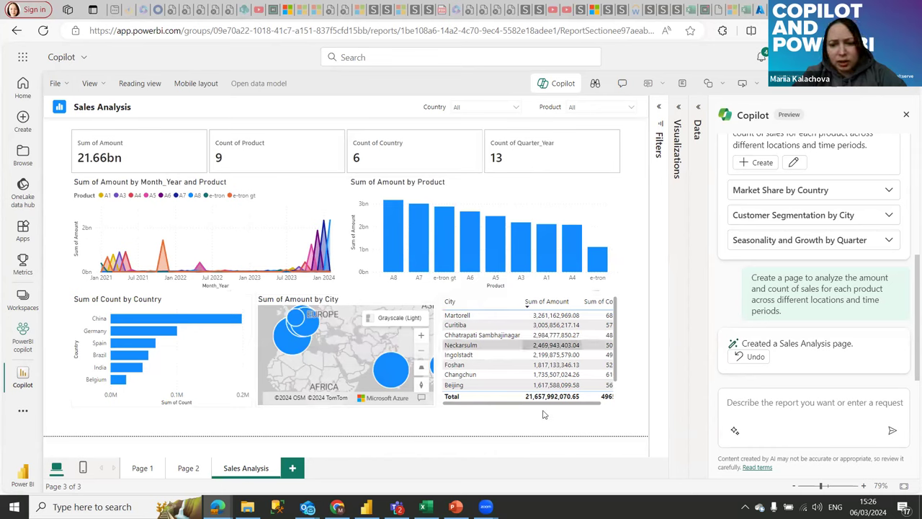
left_click_drag(540, 406, 600, 408)
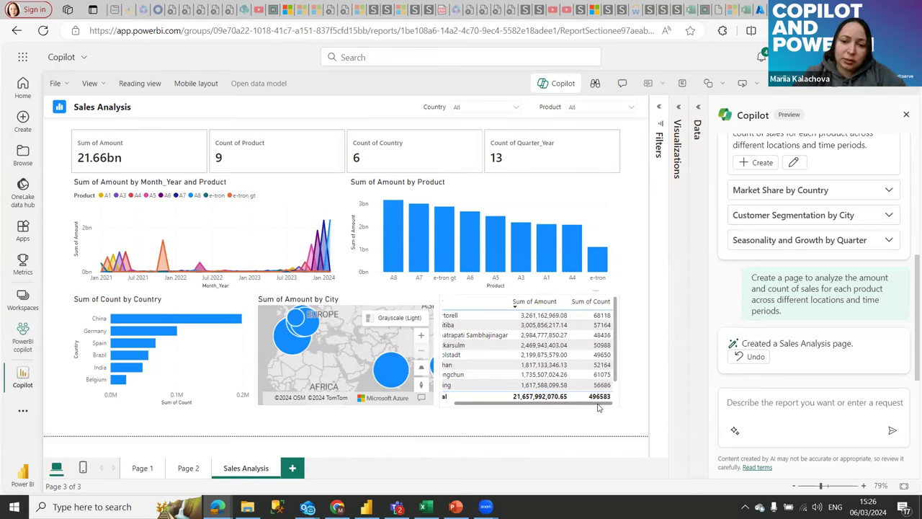
Step: Review the city table and the Country and Product slicers on the Sales Analysis page
left_click(592, 301)
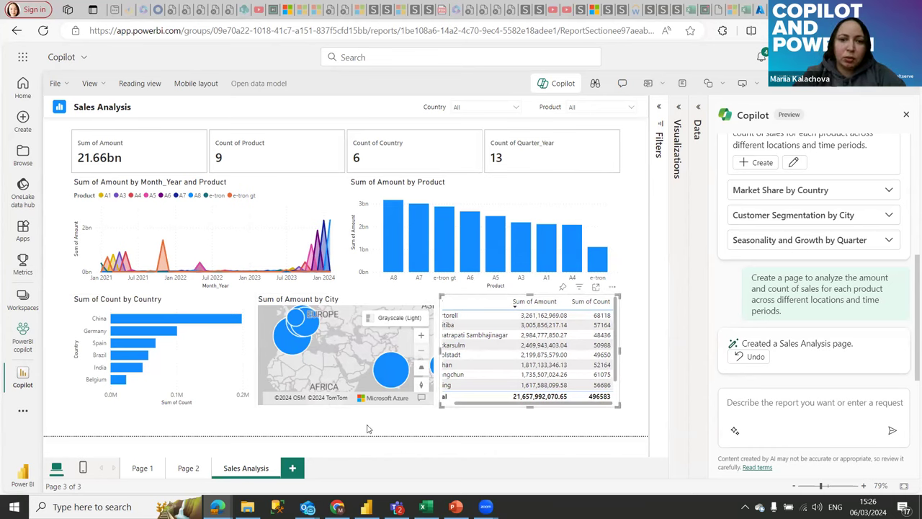
left_click(509, 108)
left_click(597, 108)
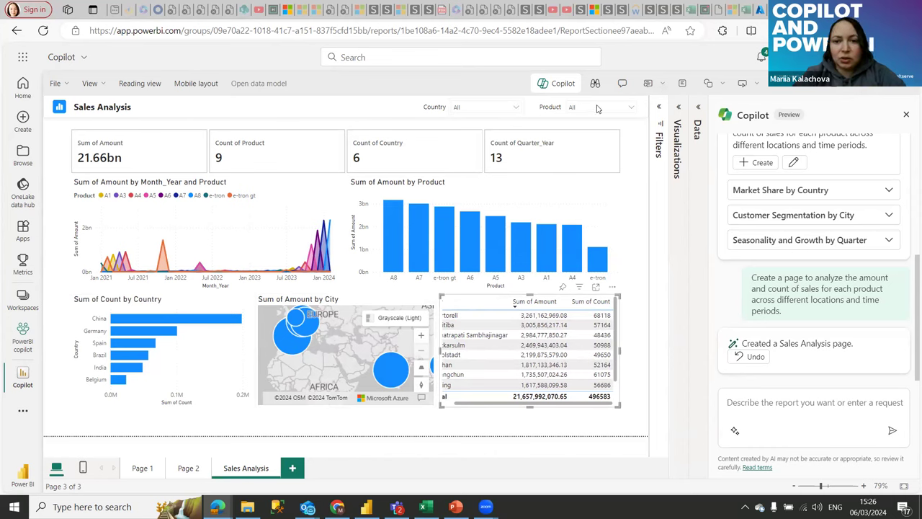
left_click(598, 108)
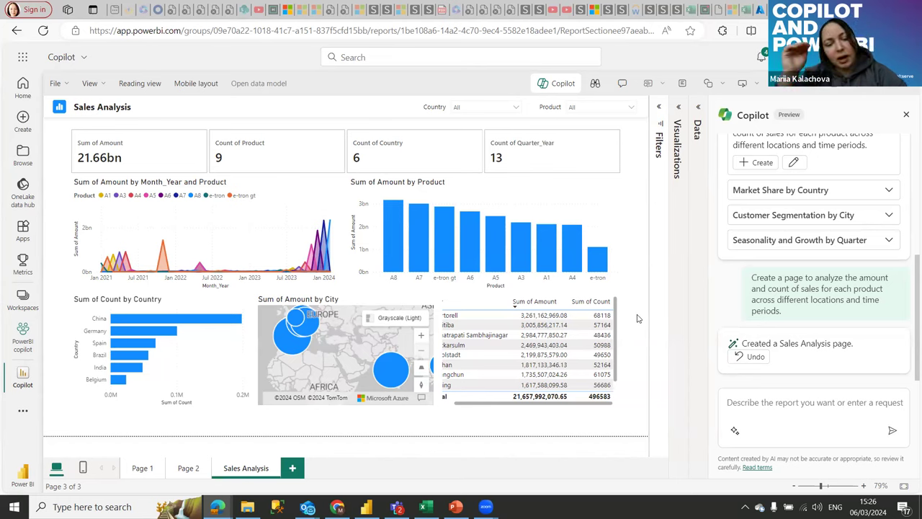
Step: Expand Copilot's Market Share by Country suggestion and create the page it proposes
left_click(835, 194)
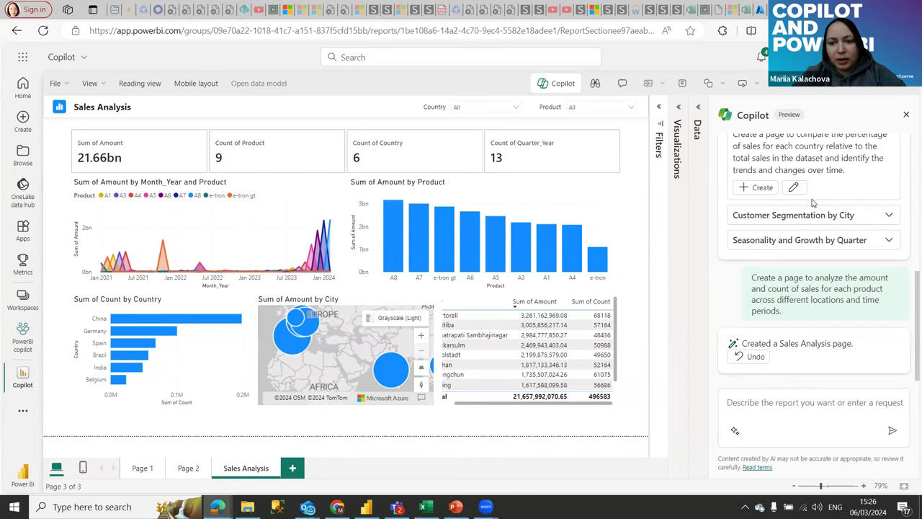
scroll(772, 225, "up", 1)
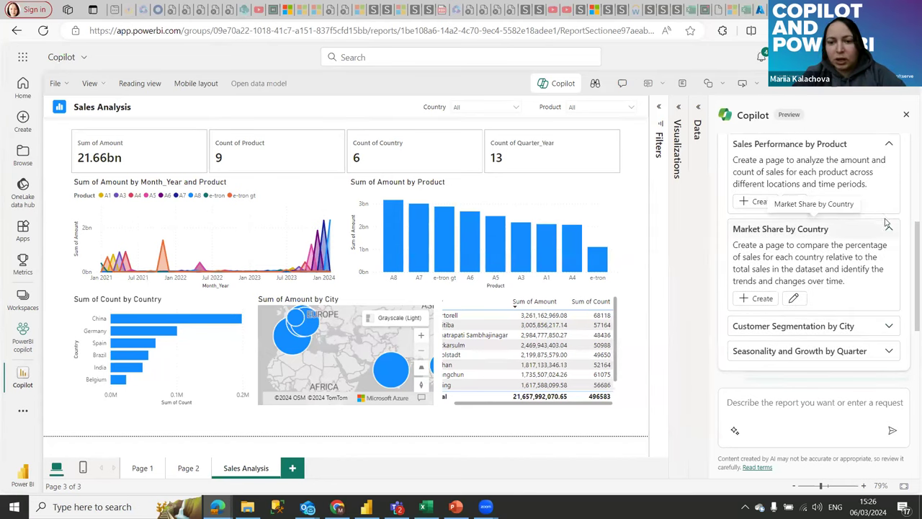
left_click(752, 301)
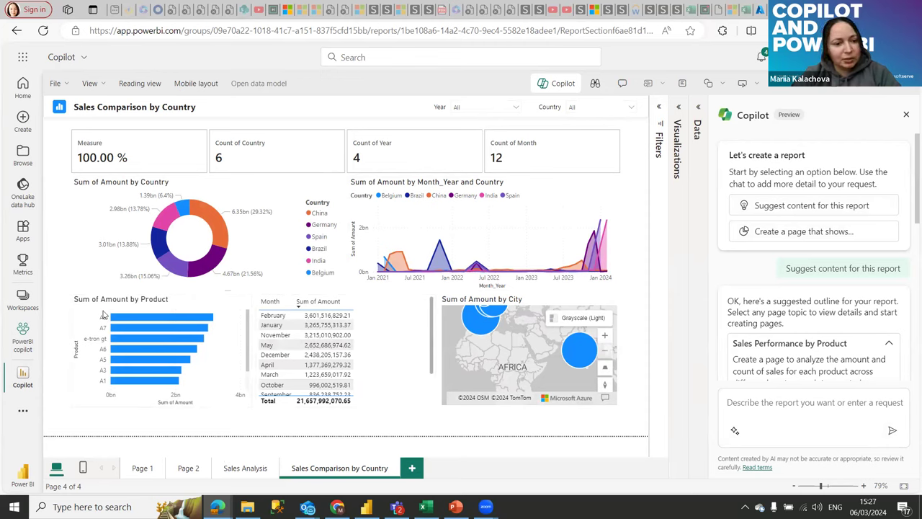
Step: Compare the Sales Analysis and Sales Comparison by Country pages, inspect the Year slicer's options and review Copilot's suggestions
left_click(246, 469)
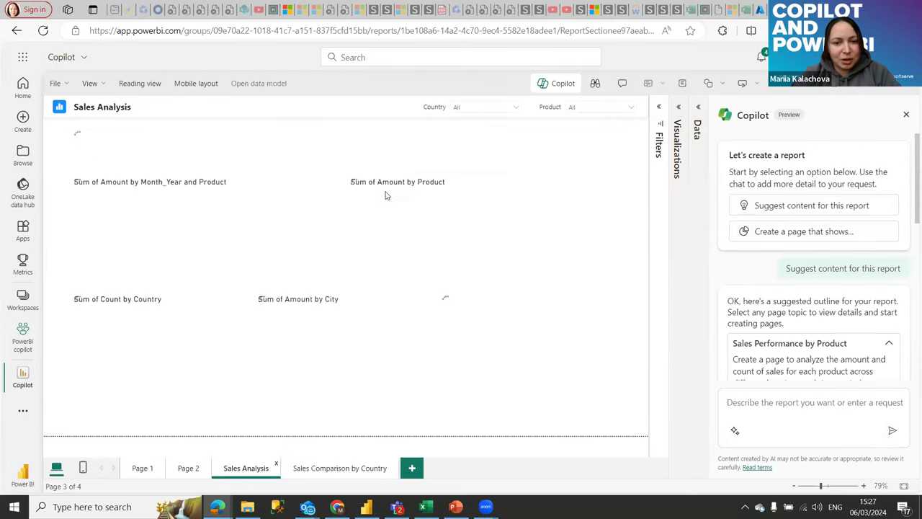
left_click(344, 473)
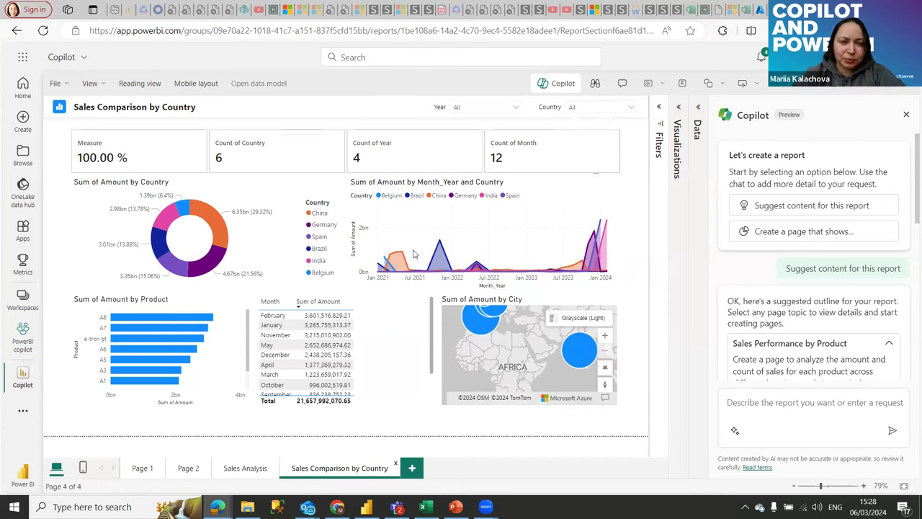
mouse_move(556, 240)
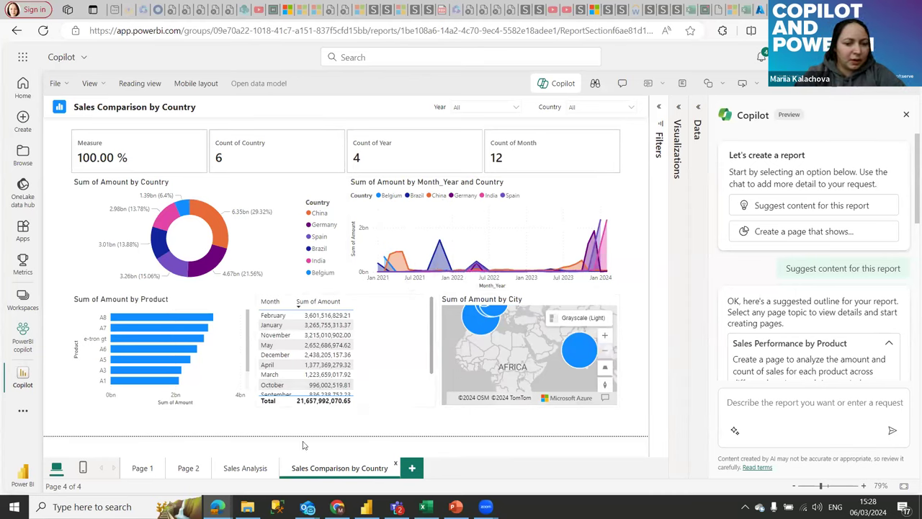
left_click(246, 469)
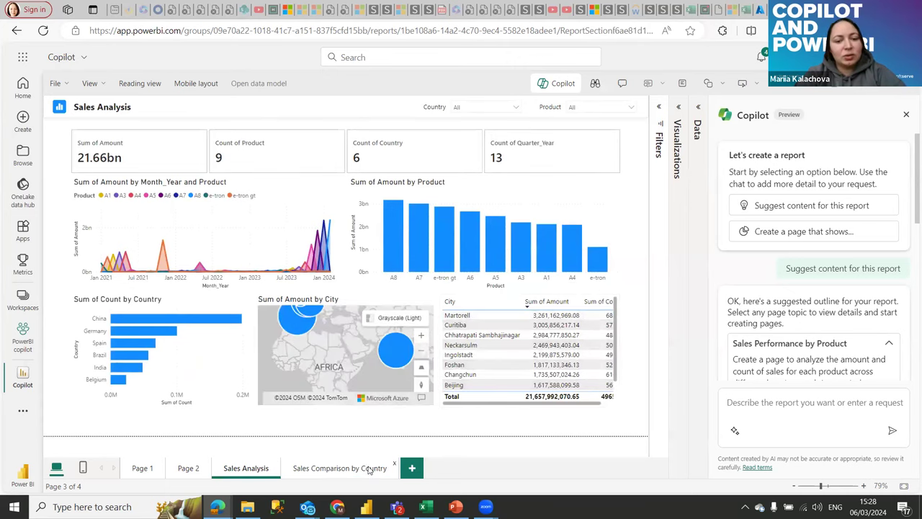
left_click(371, 469)
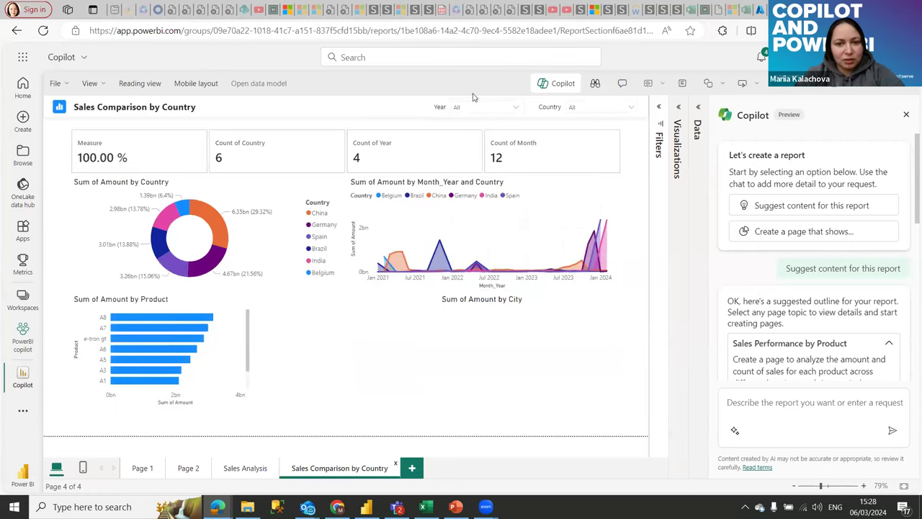
left_click(505, 108)
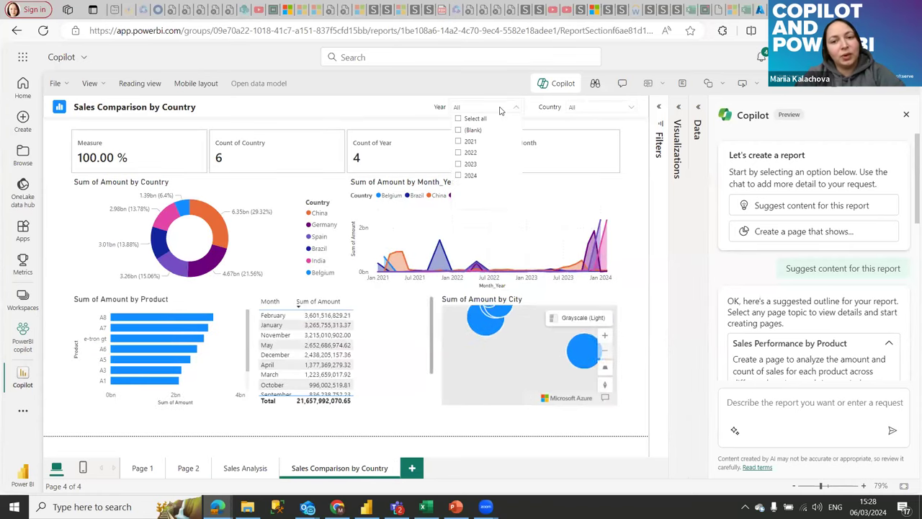
left_click(253, 468)
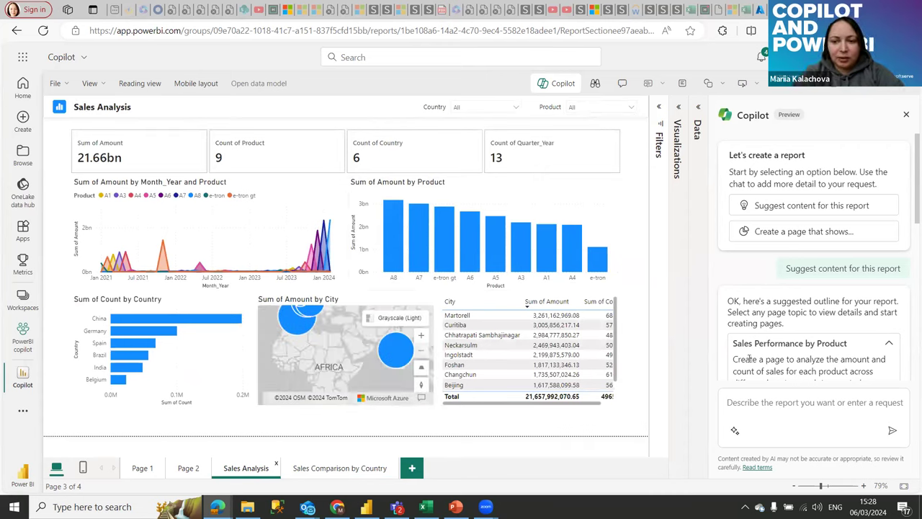
scroll(752, 371, "down", 2)
scroll(753, 371, "down", 3)
scroll(757, 363, "up", 5)
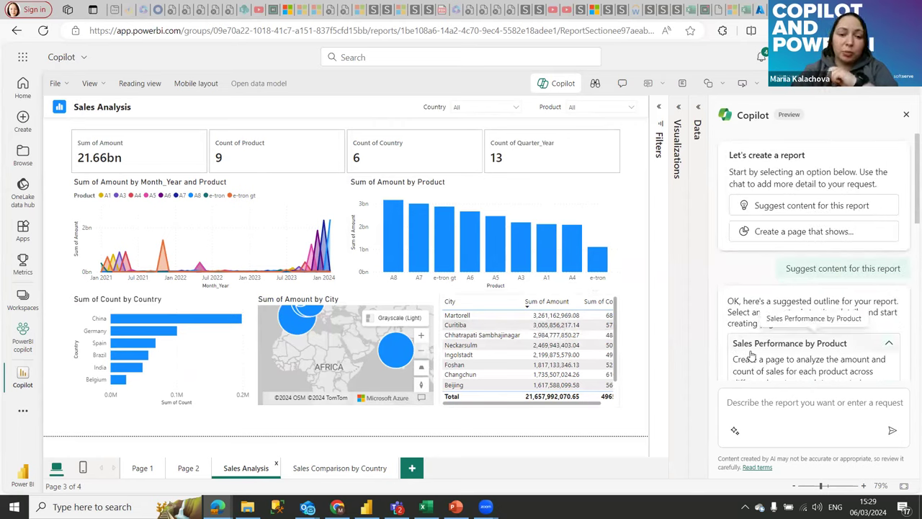
Step: Send Copilot the prompt "Create a page that shows to us Amount for 2023 year for Germany"
left_click(806, 233)
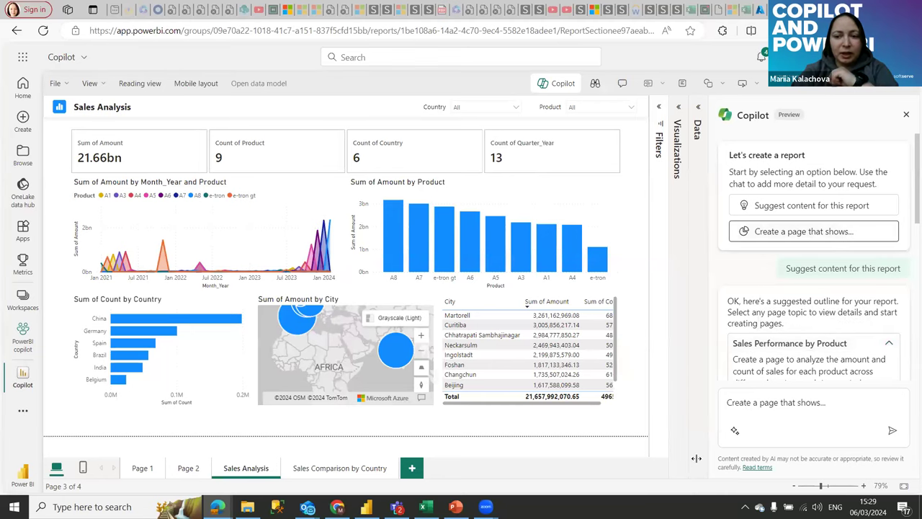
double_click(823, 403)
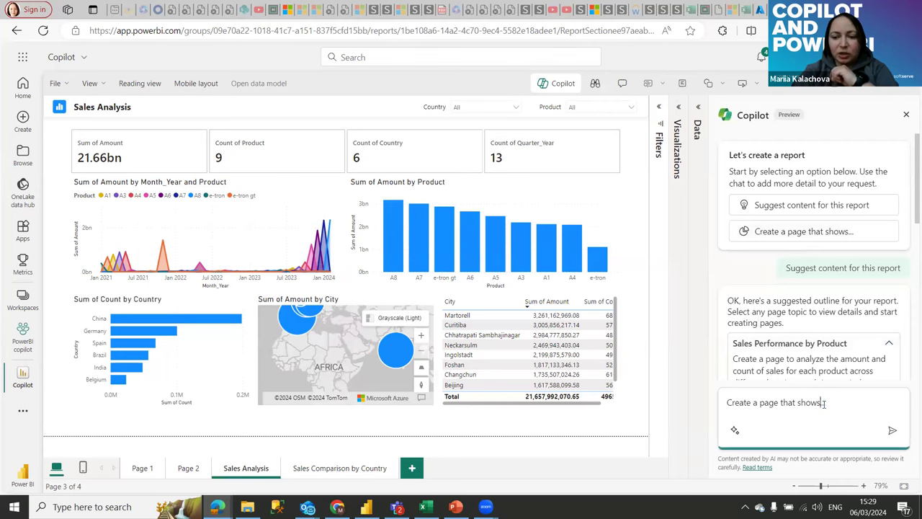
key("BackSpace")
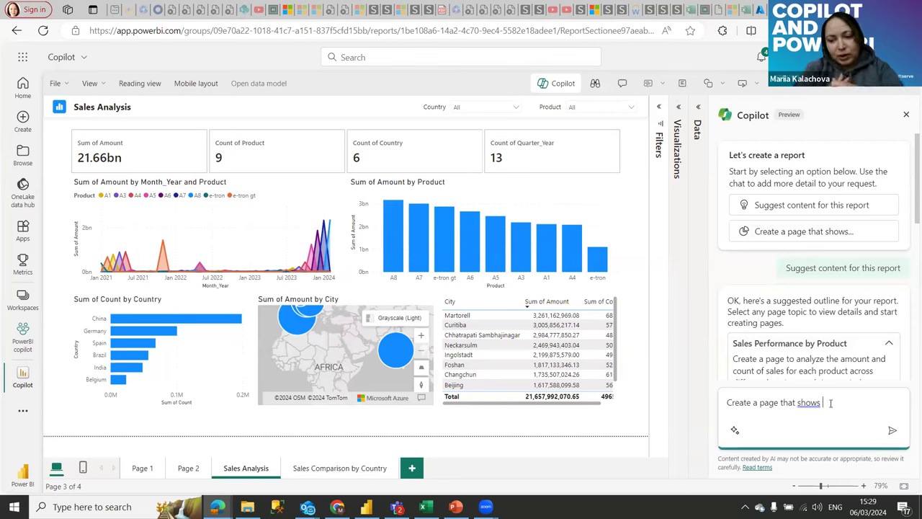
type("to us ")
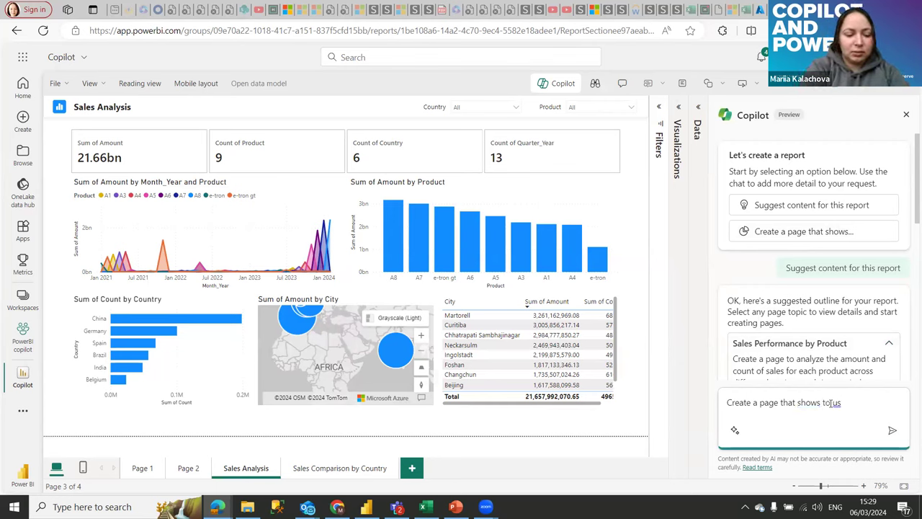
type("A")
type("mo")
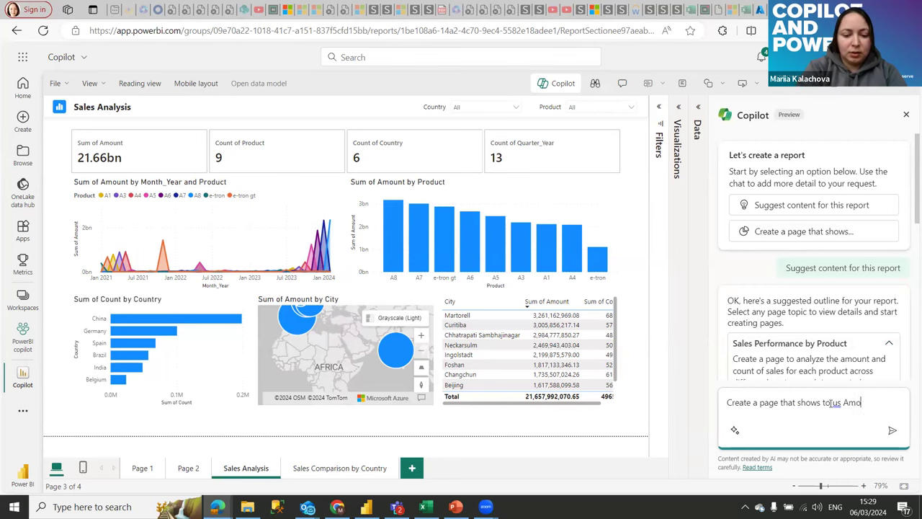
type("unt fo")
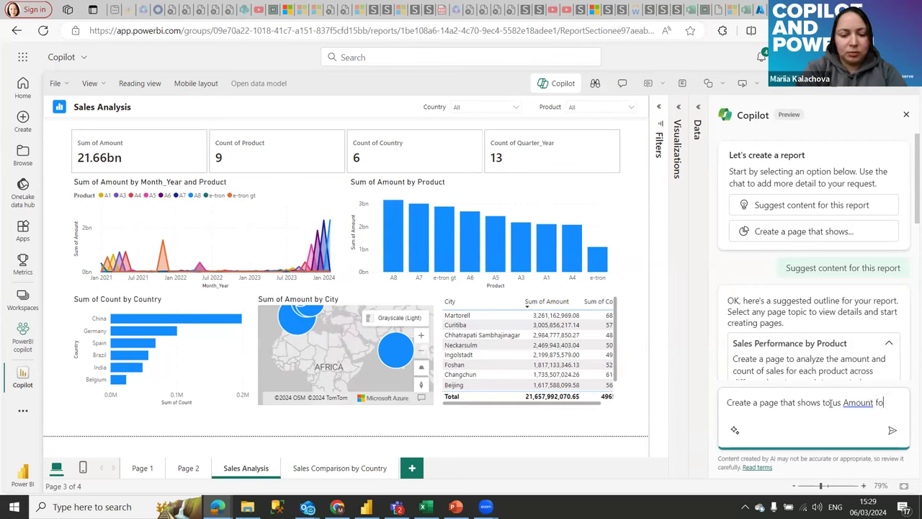
type("r 2023 yeas")
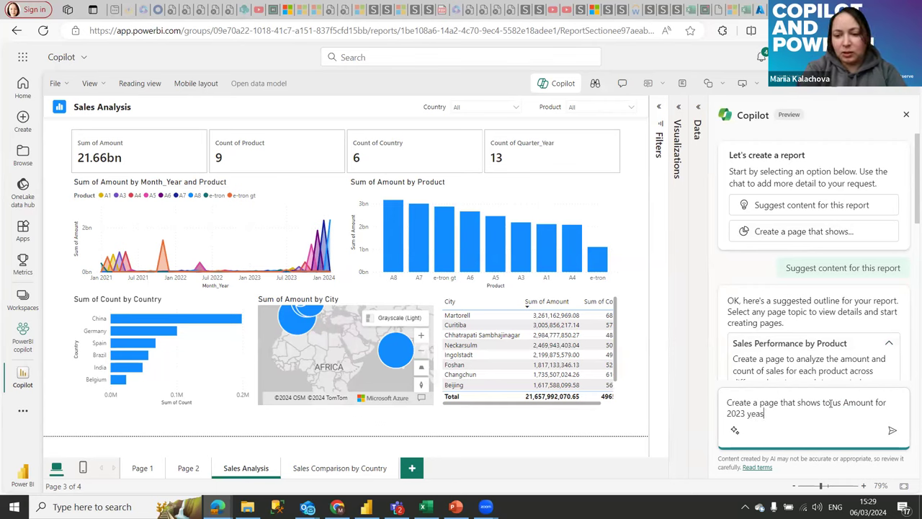
key("BackSpace")
type("r ")
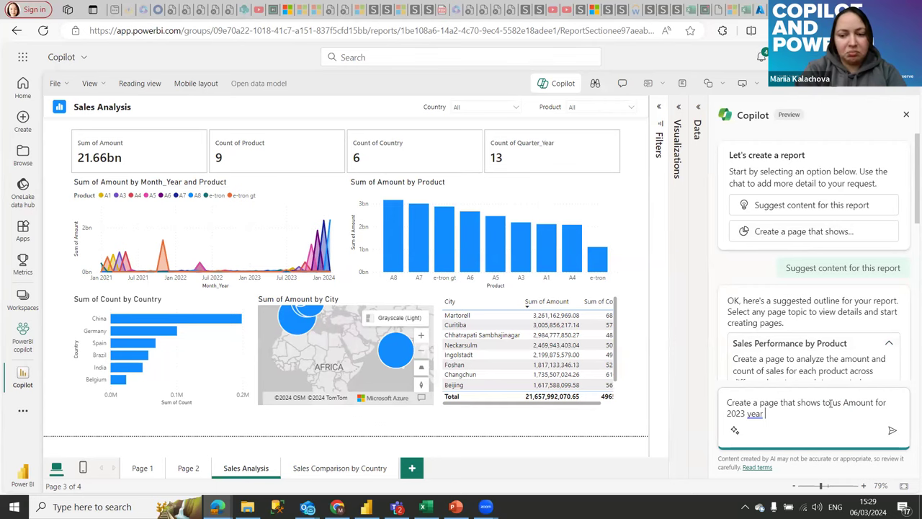
type("for Germany")
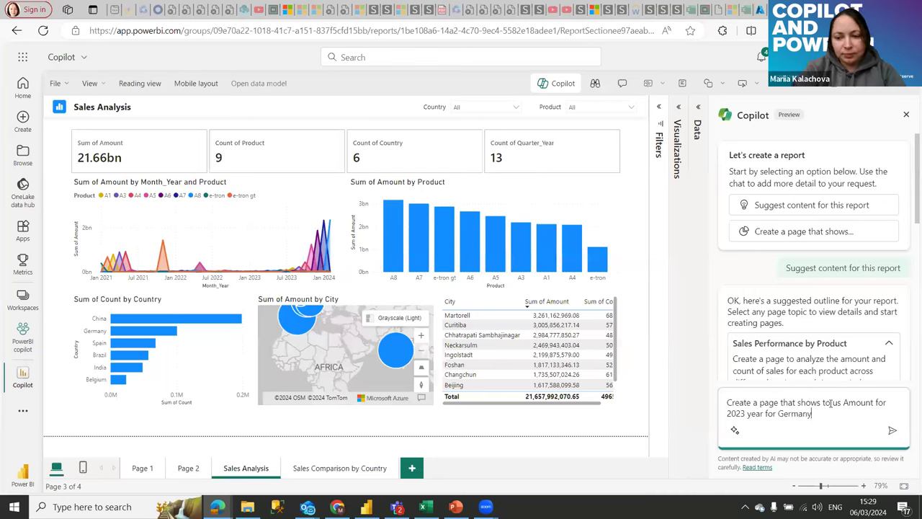
left_click(893, 433)
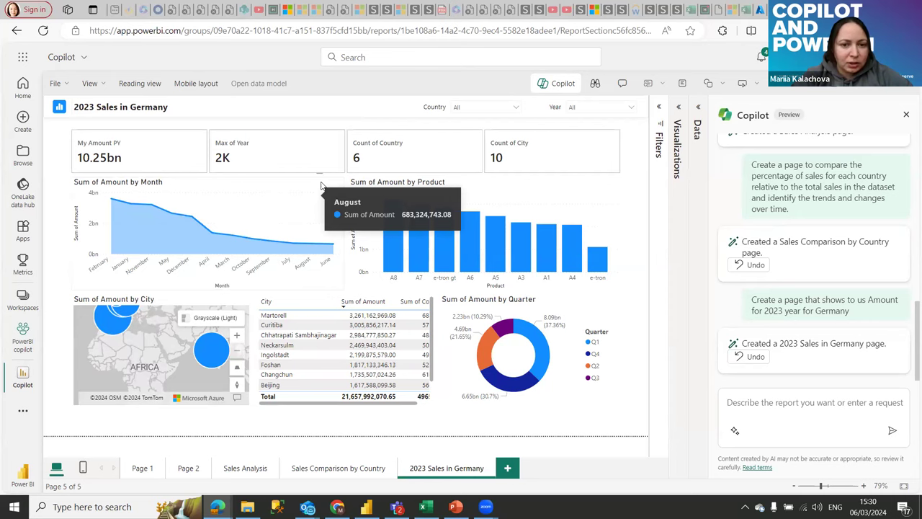
Step: Check the filters on the month and product charts of the 2023 Sales in Germany page, plus the product chart's field settings
left_click(657, 107)
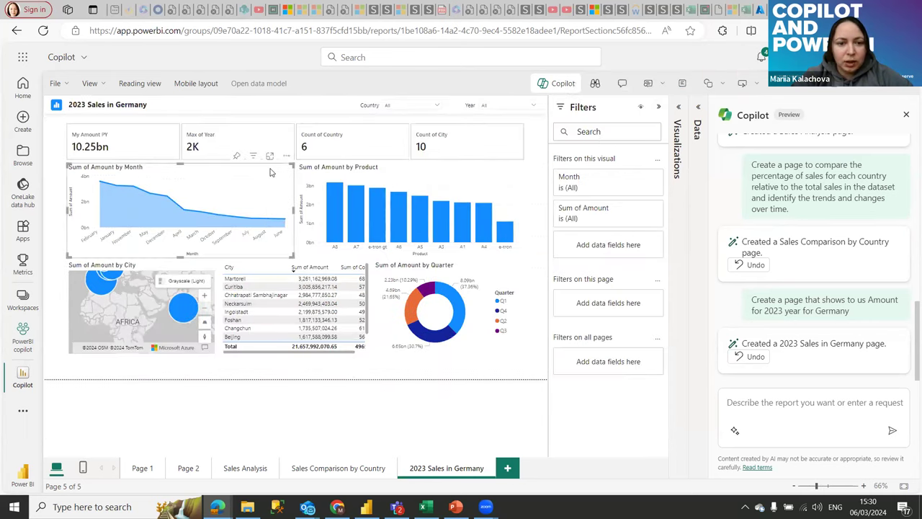
left_click(485, 173)
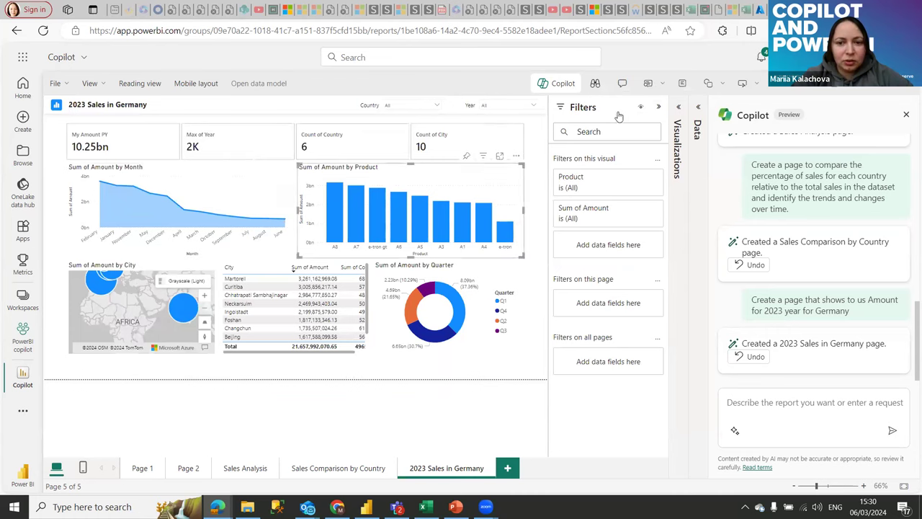
left_click(658, 108)
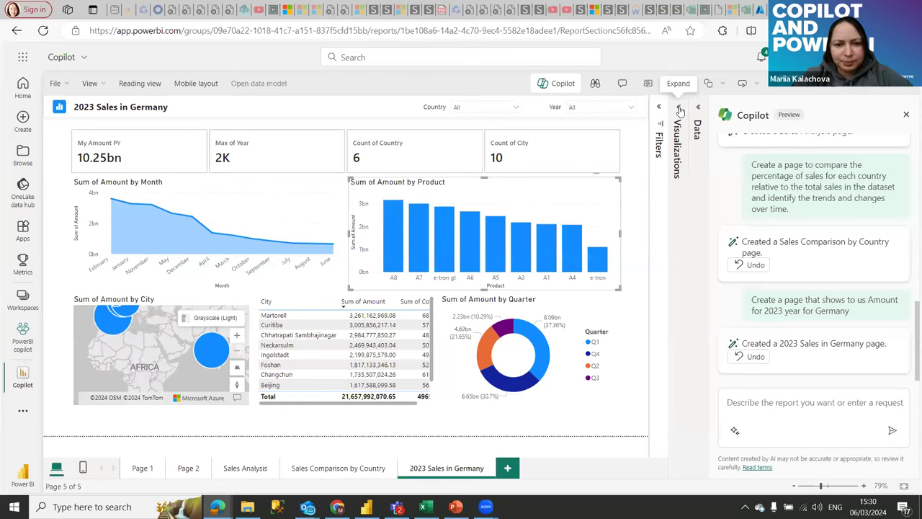
left_click(678, 109)
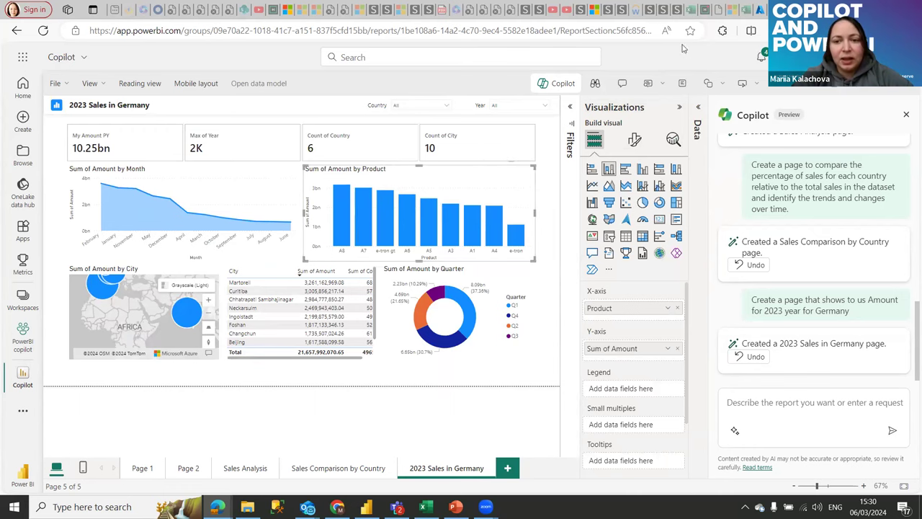
left_click(679, 107)
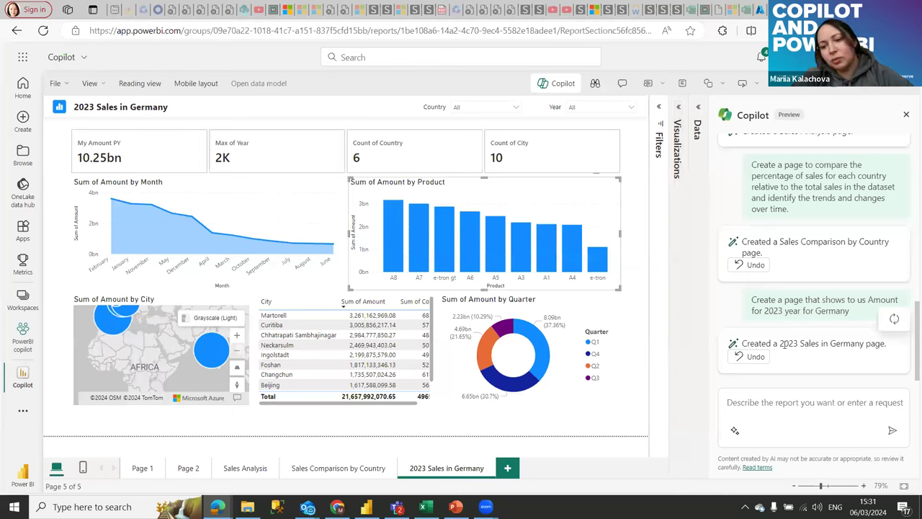
Step: Filter the 2023 Sales in Germany page to year 2023 and country Germany with its slicers
left_click_drag(781, 343, 889, 357)
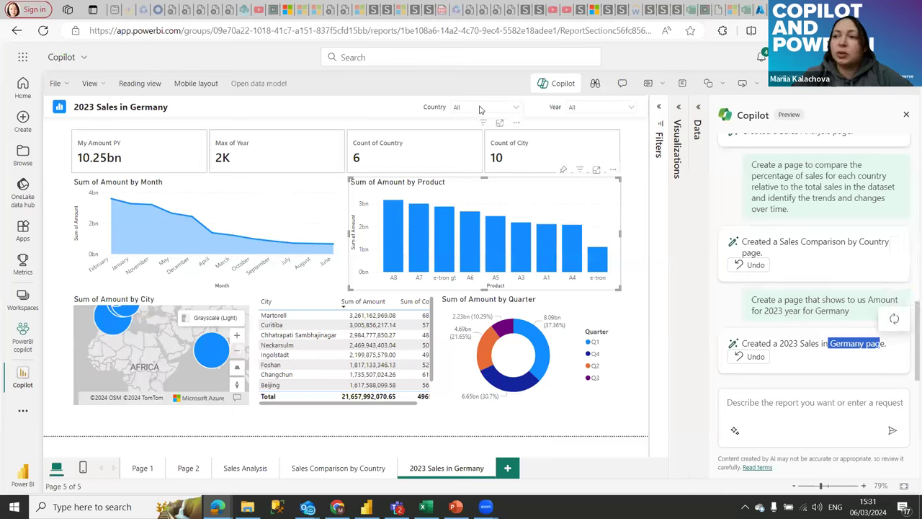
left_click(582, 110)
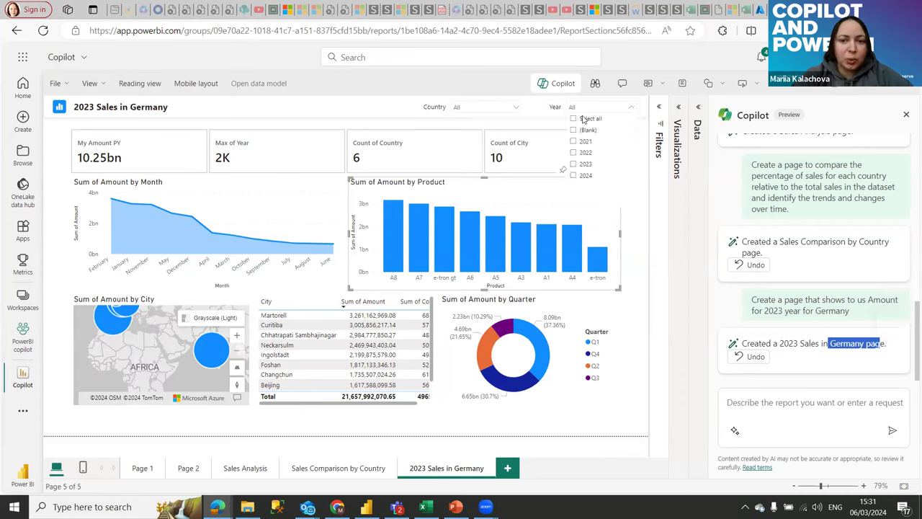
left_click(585, 163)
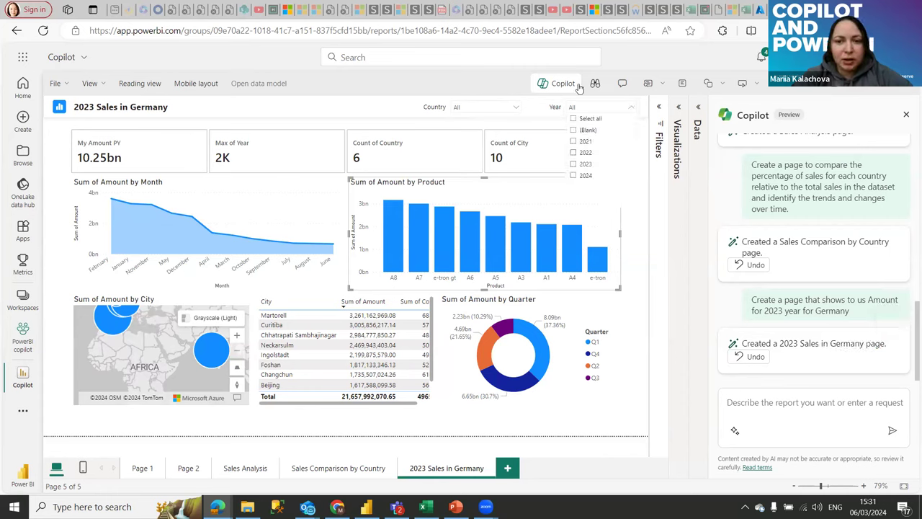
left_click(516, 108)
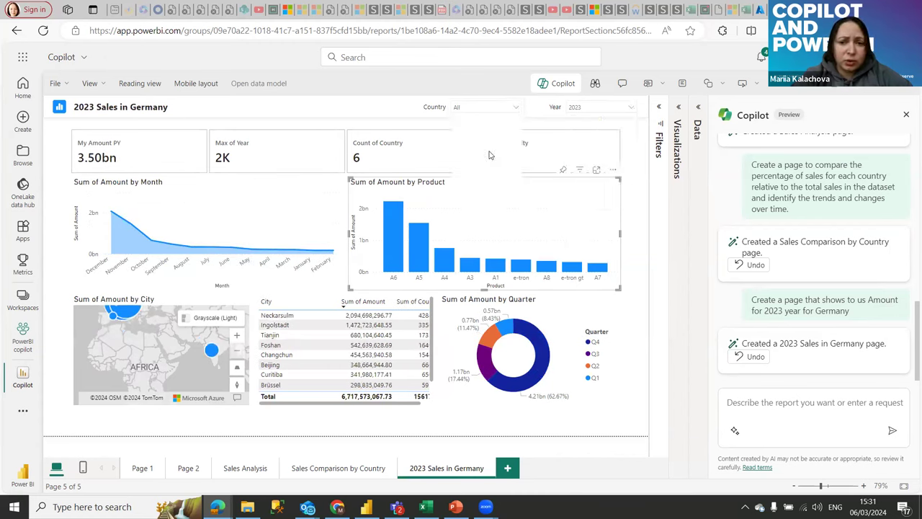
left_click(476, 177)
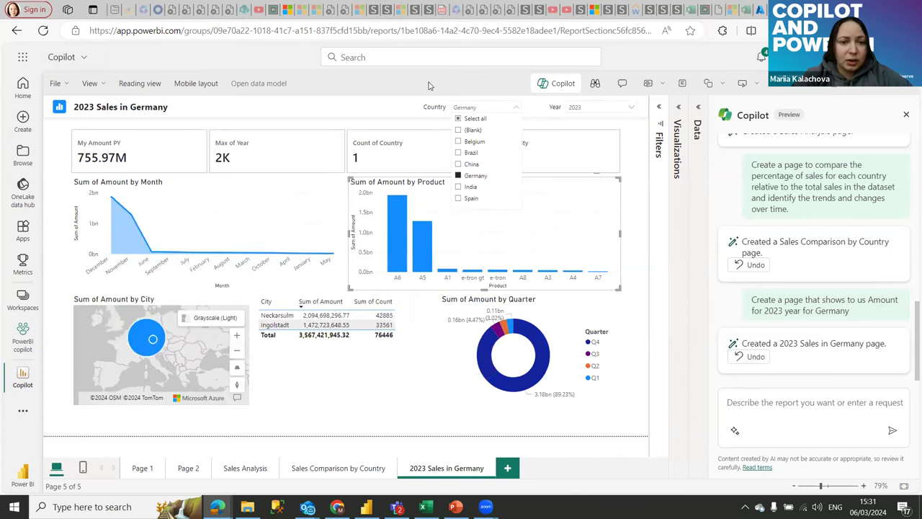
left_click(427, 90)
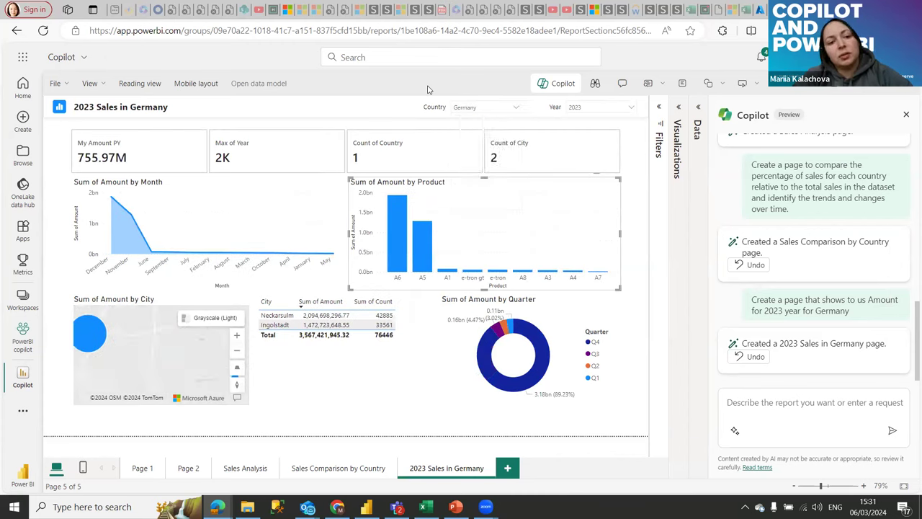
Step: Send Copilot the prompt "Please create one chart with average amount per product"
mouse_move(287, 198)
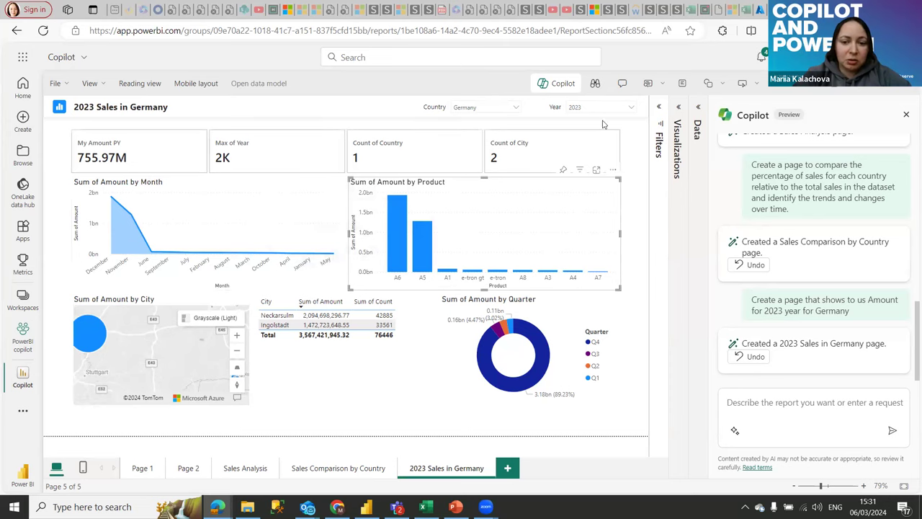
left_click(479, 112)
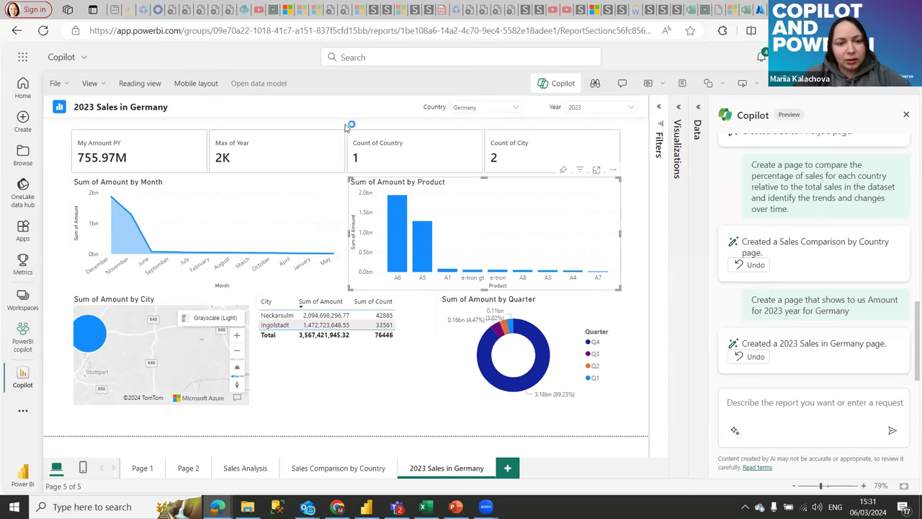
left_click(748, 398)
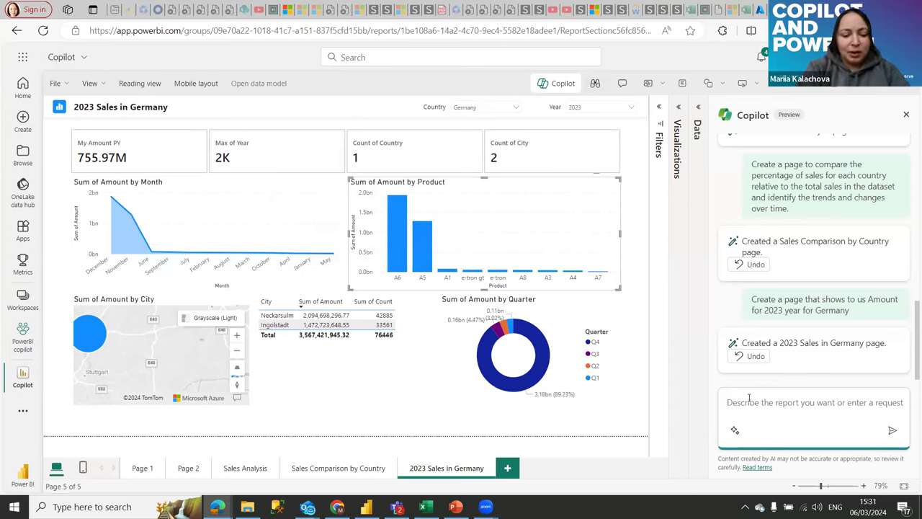
type("Please ")
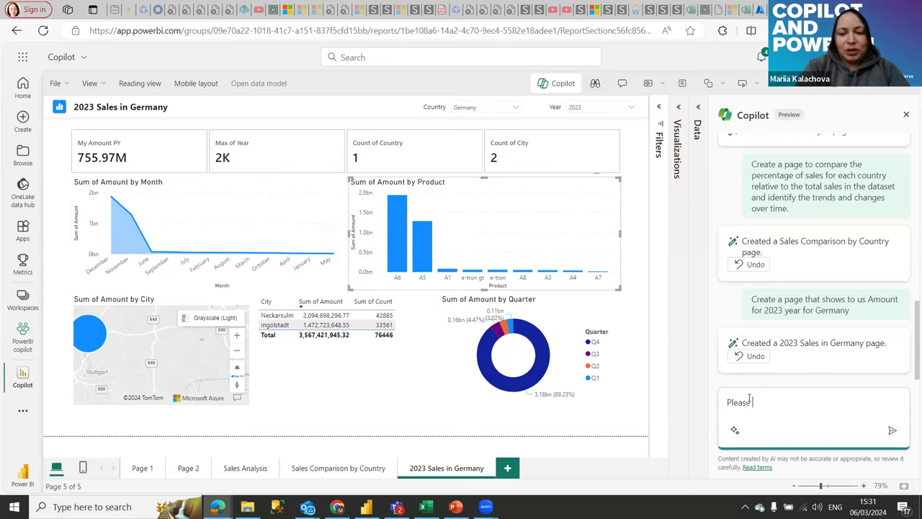
type("create on")
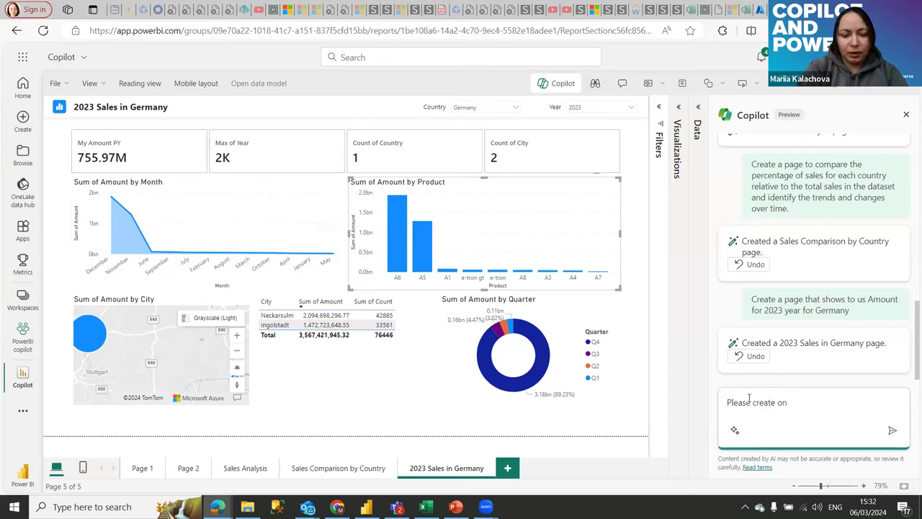
type(" e ")
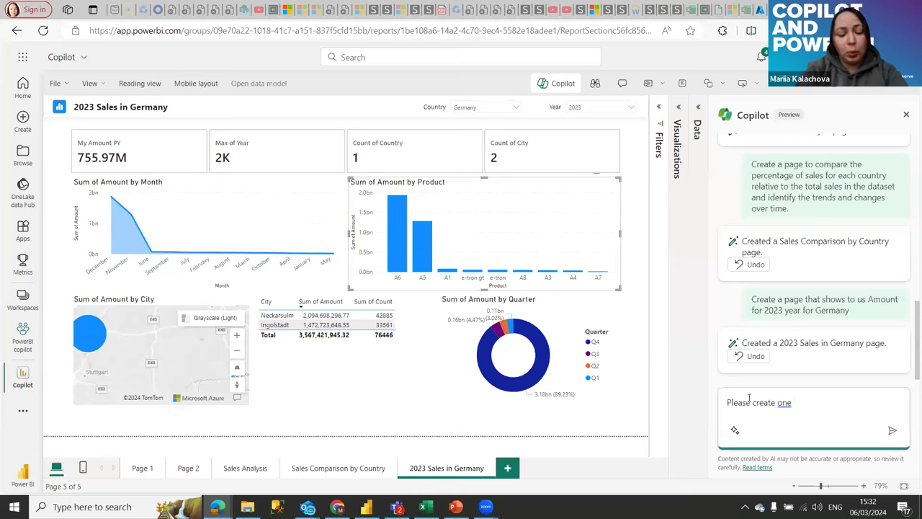
type("cha")
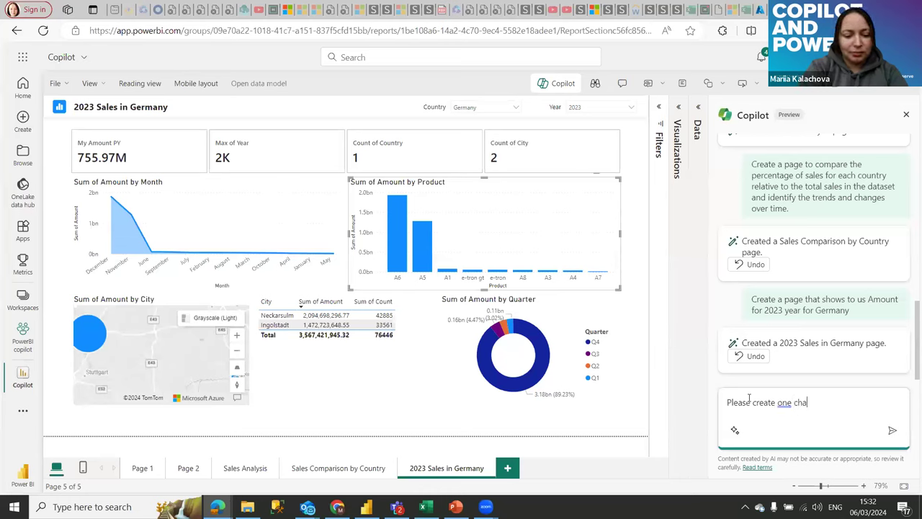
type("rt with")
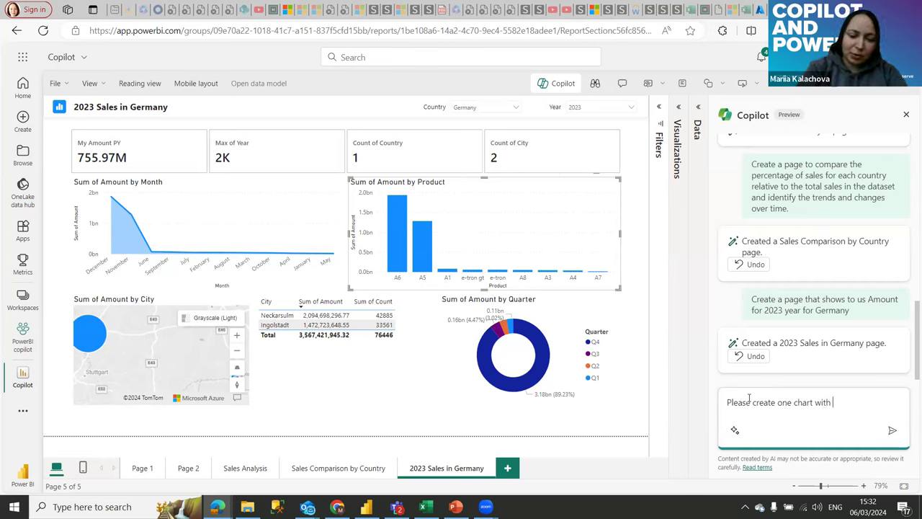
type(" average")
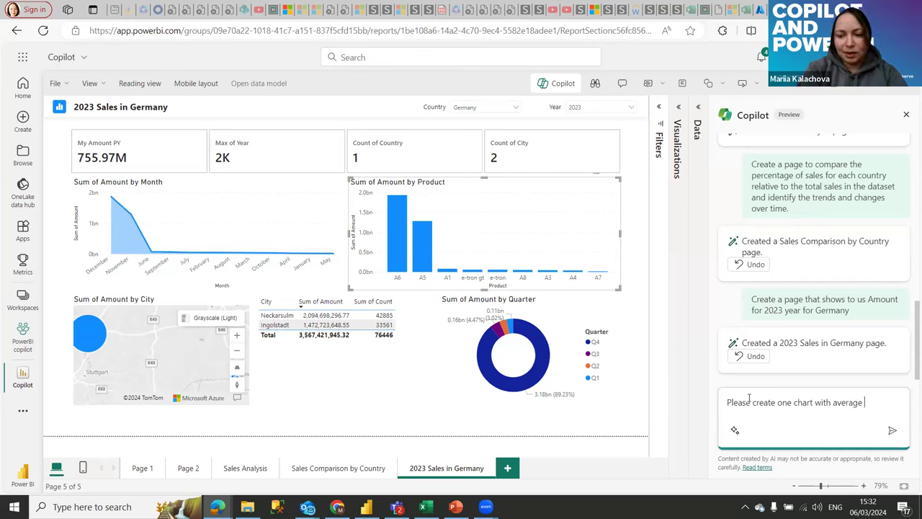
type("amount pe")
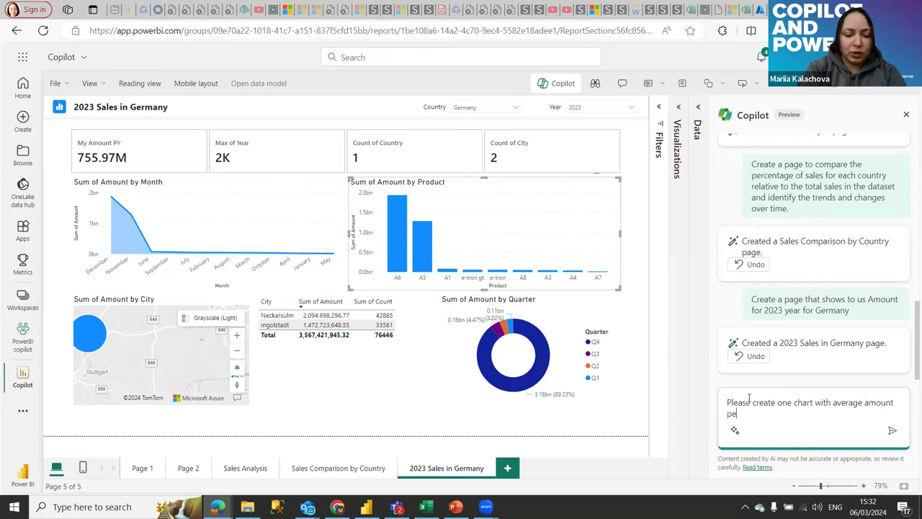
type("r product")
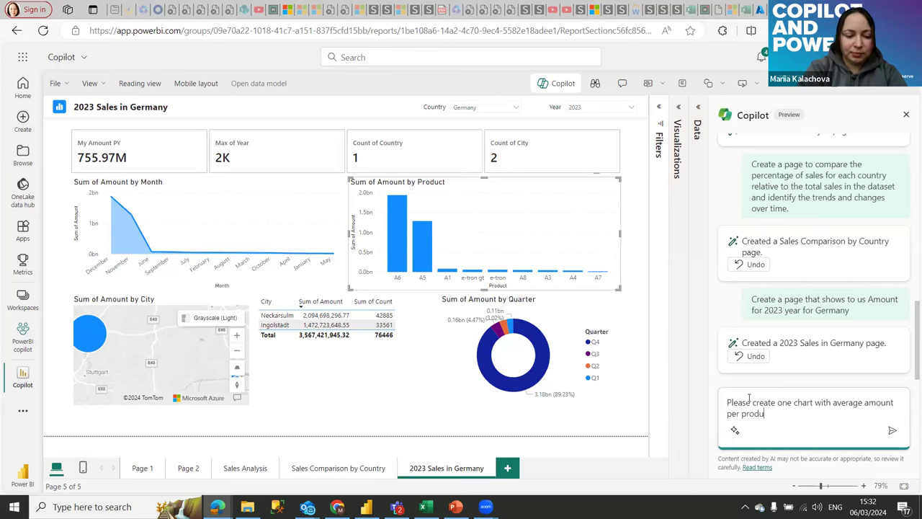
left_click(892, 433)
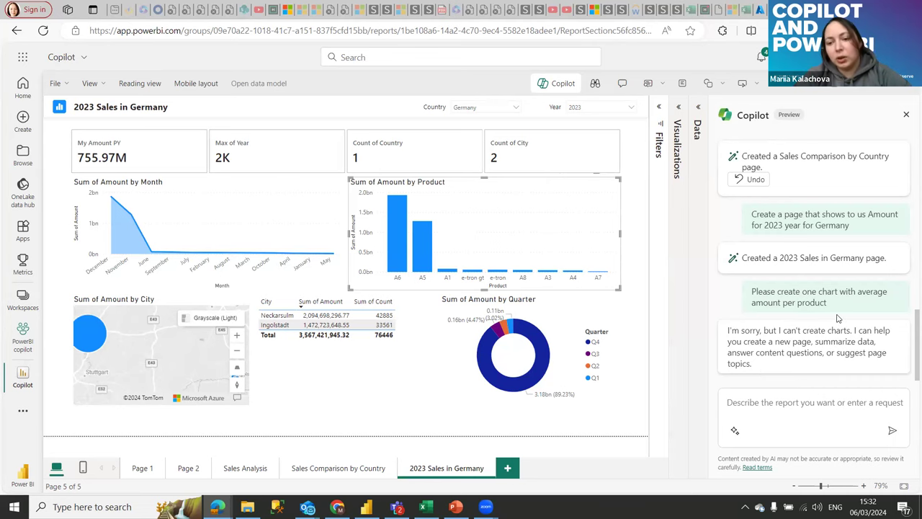
Step: Send Copilot the prompt "create page with average amount per product", reusing the wording of the previous request
left_click_drag(838, 303, 840, 291)
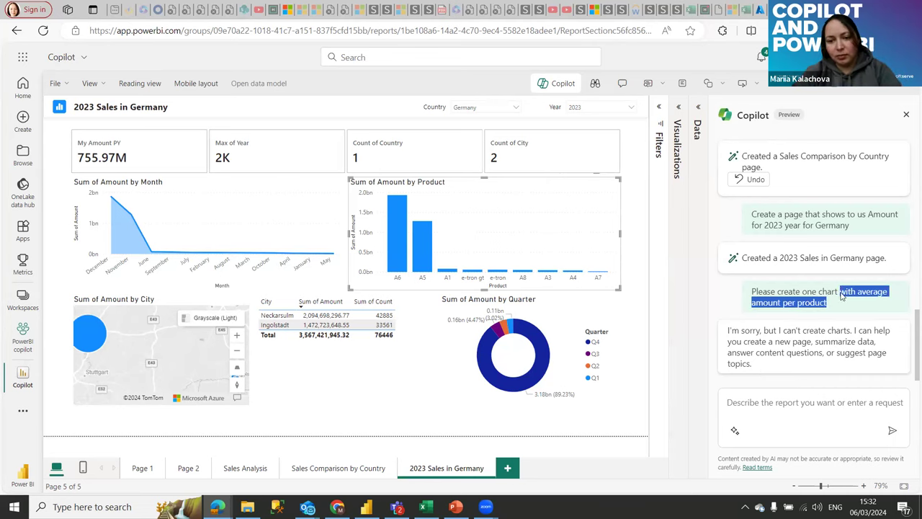
left_click(768, 405)
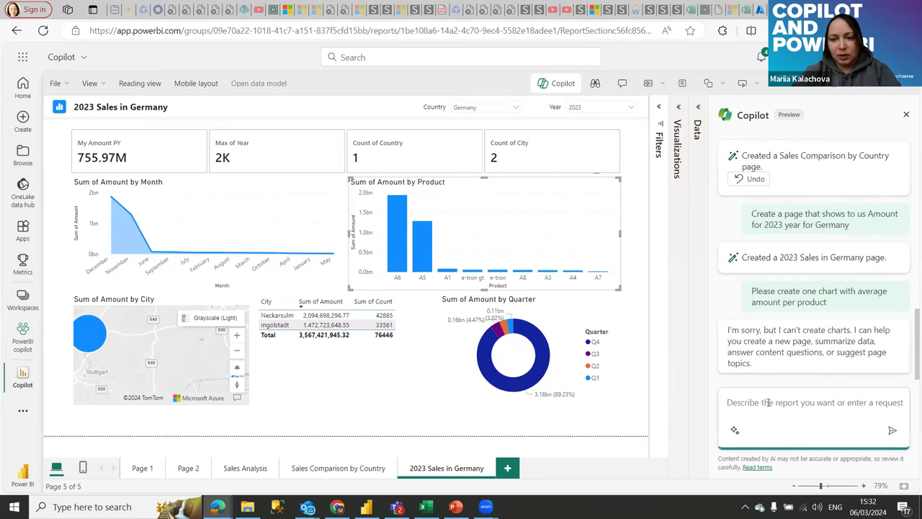
type("create page")
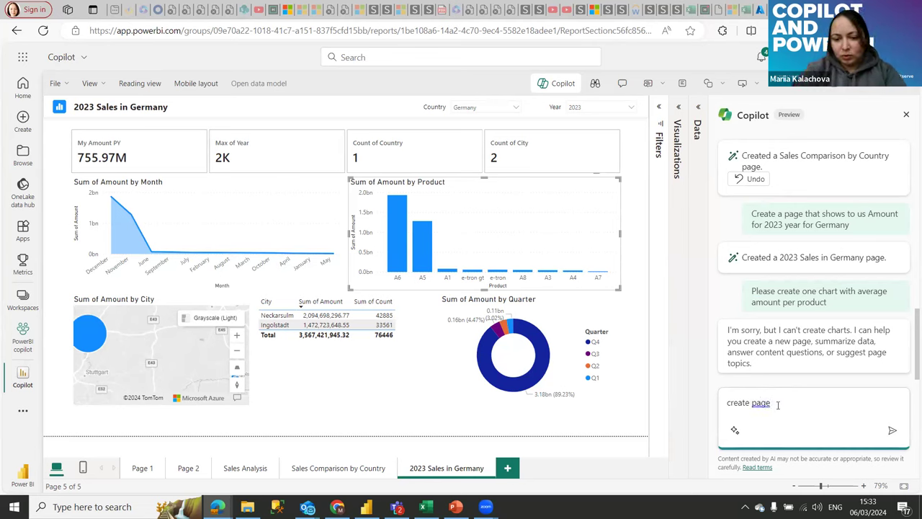
left_click_drag(840, 292, 833, 313)
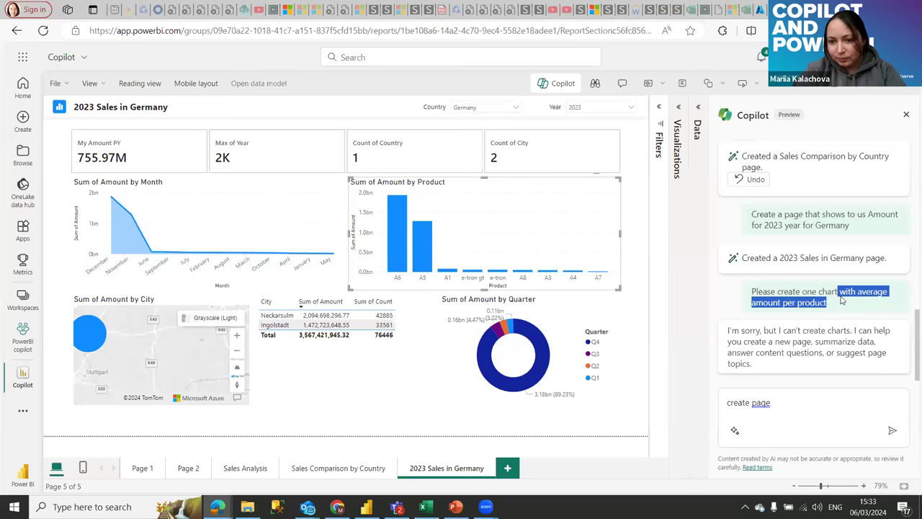
left_click(802, 404)
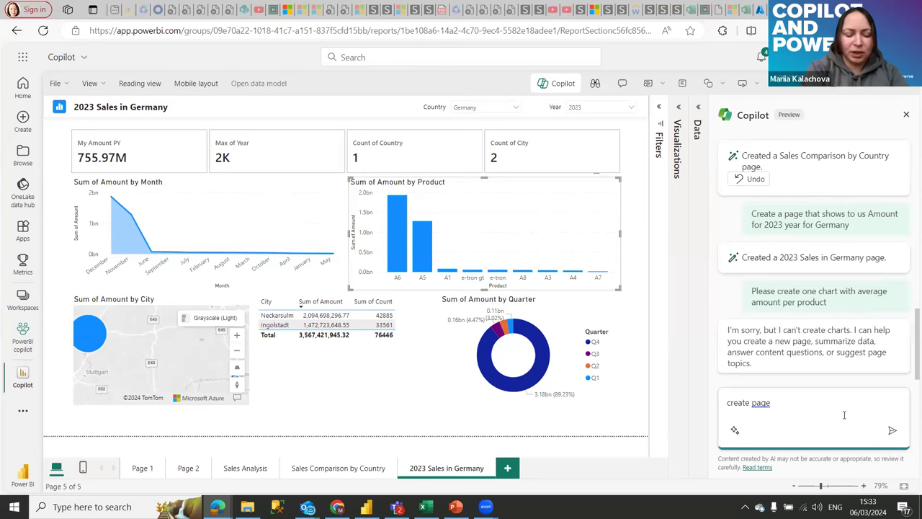
type("with ")
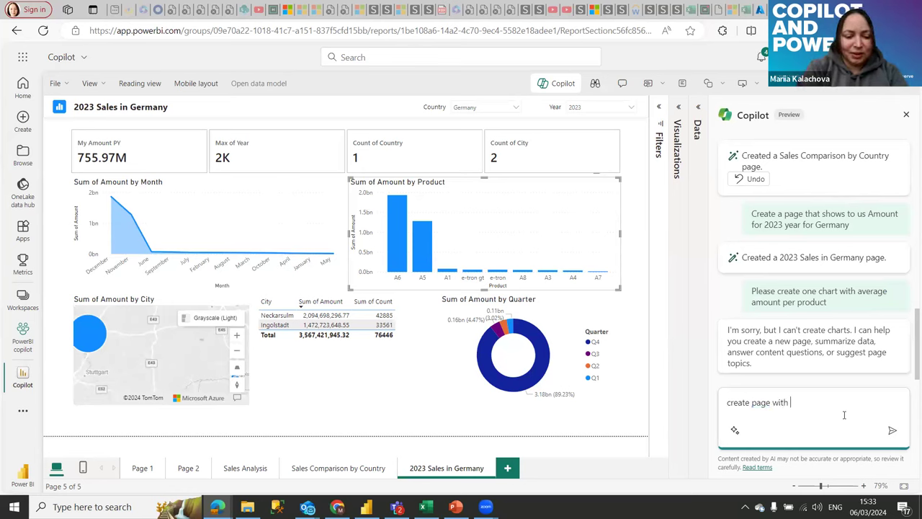
type("average ")
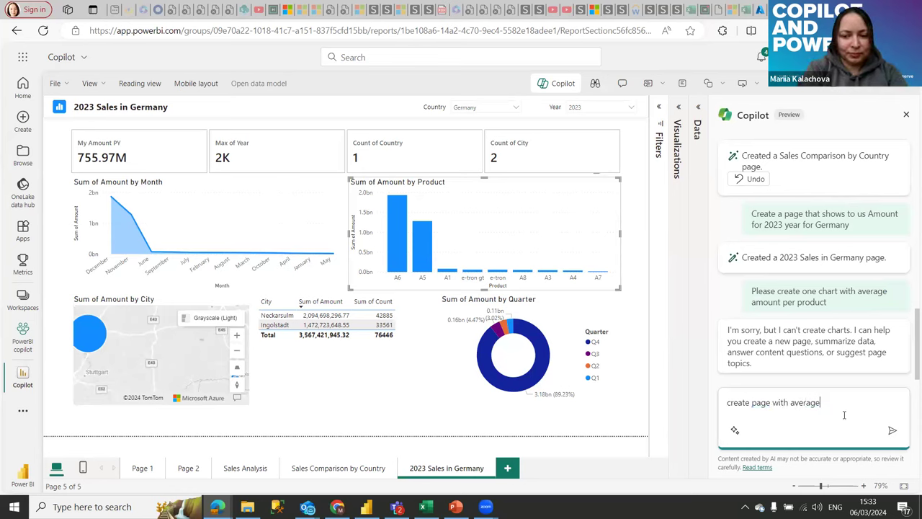
type("amo")
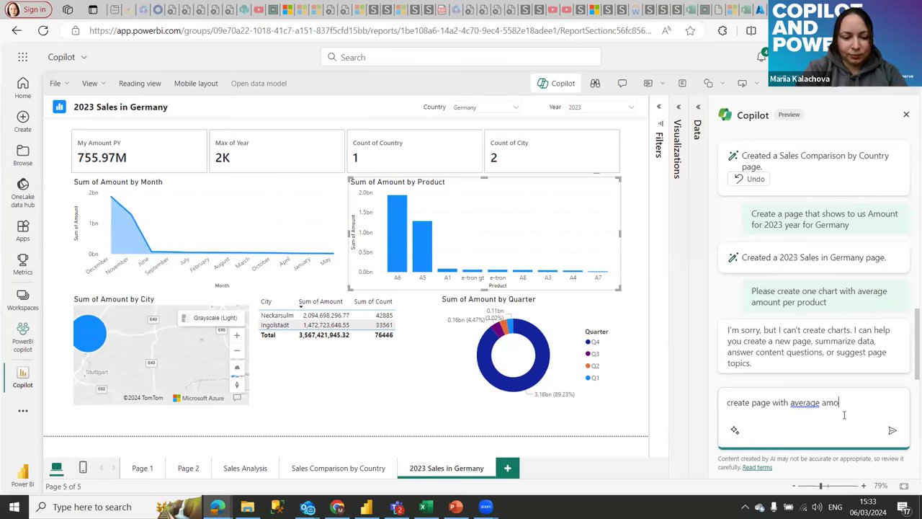
type("unt per product")
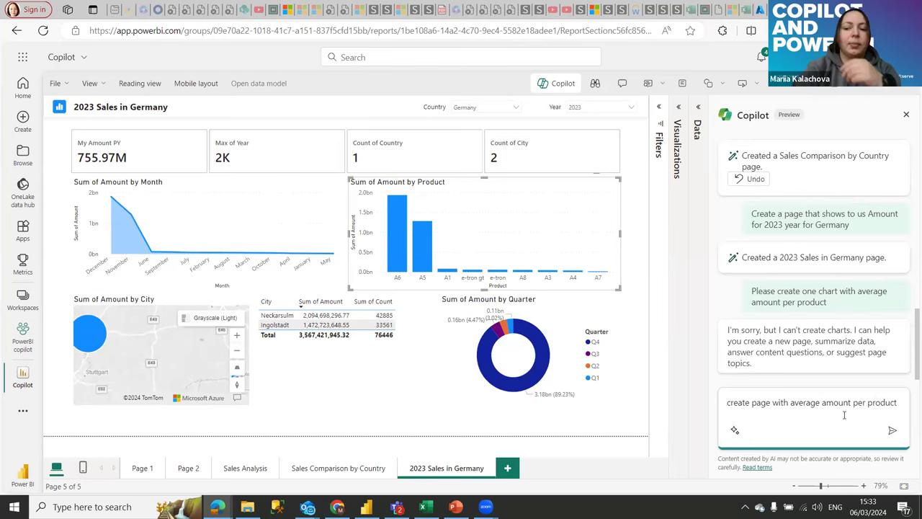
left_click(893, 431)
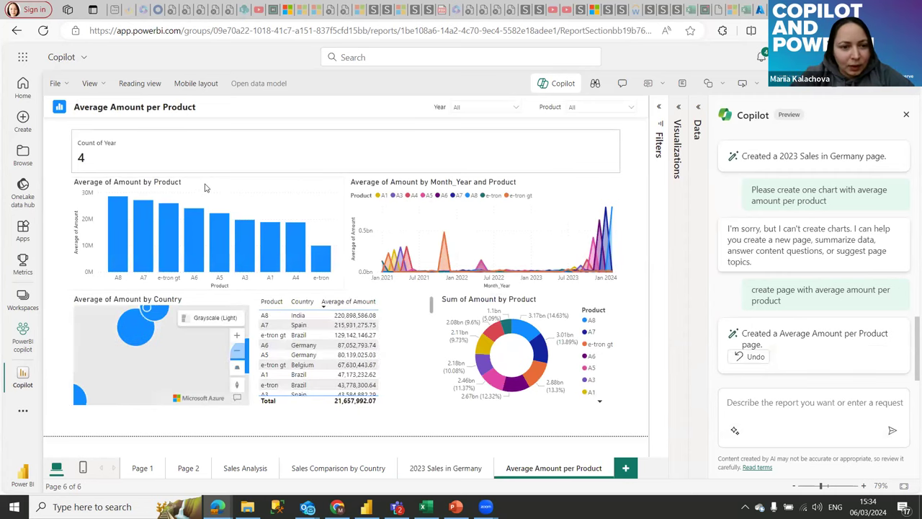
Step: Check the product bar chart's field settings and the aggregation options of its Y-axis field on the Average Amount per Product page
left_click(202, 189)
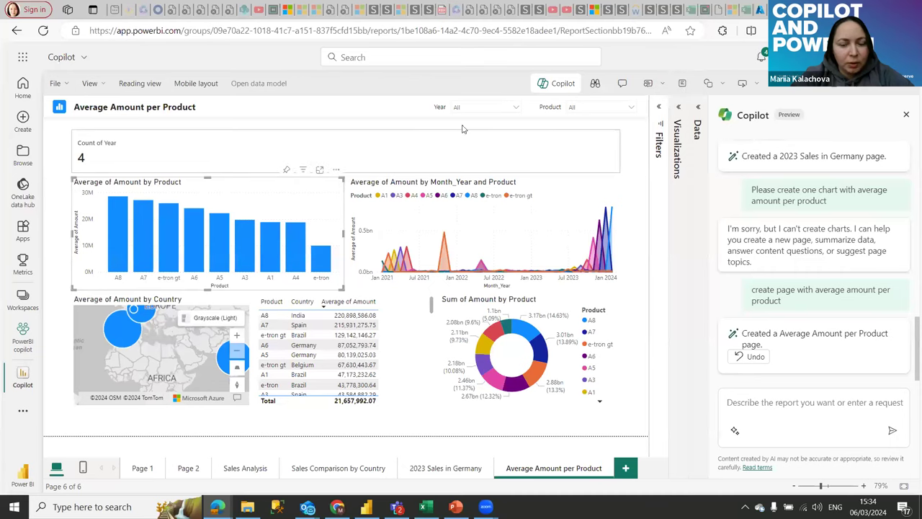
left_click(678, 108)
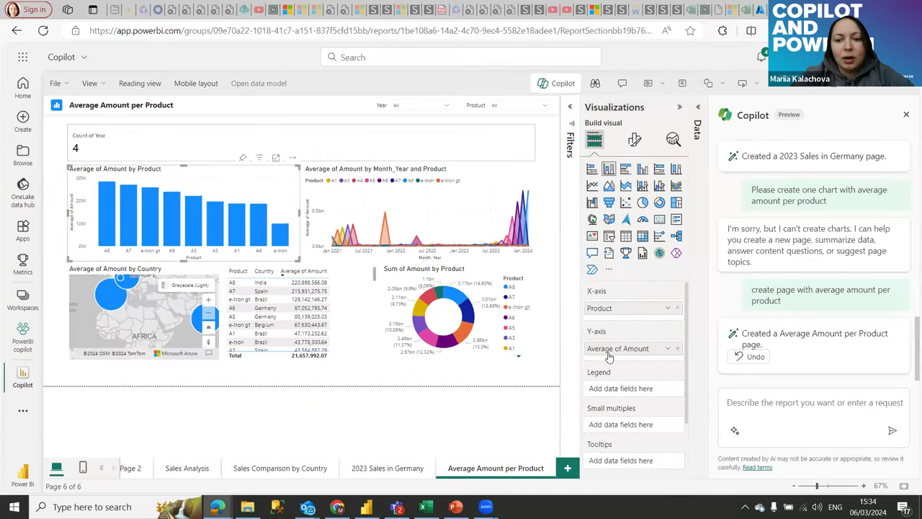
left_click(667, 349)
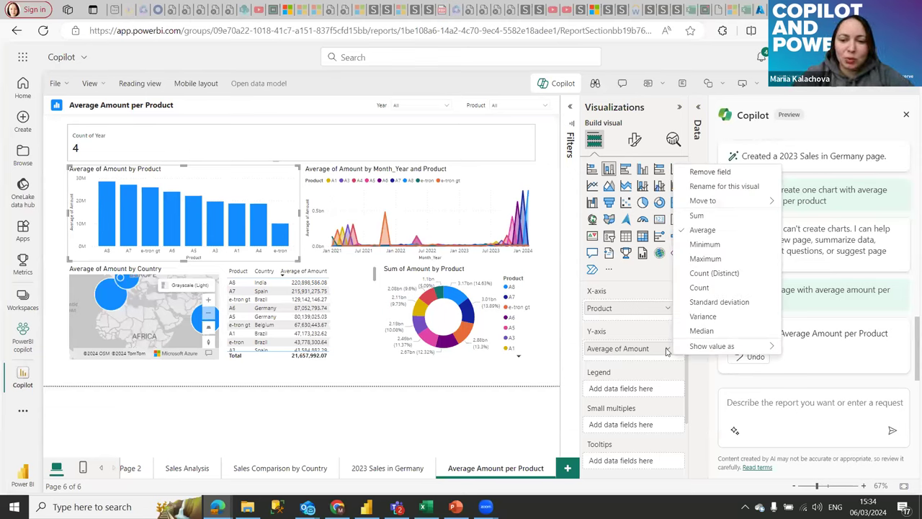
left_click(700, 108)
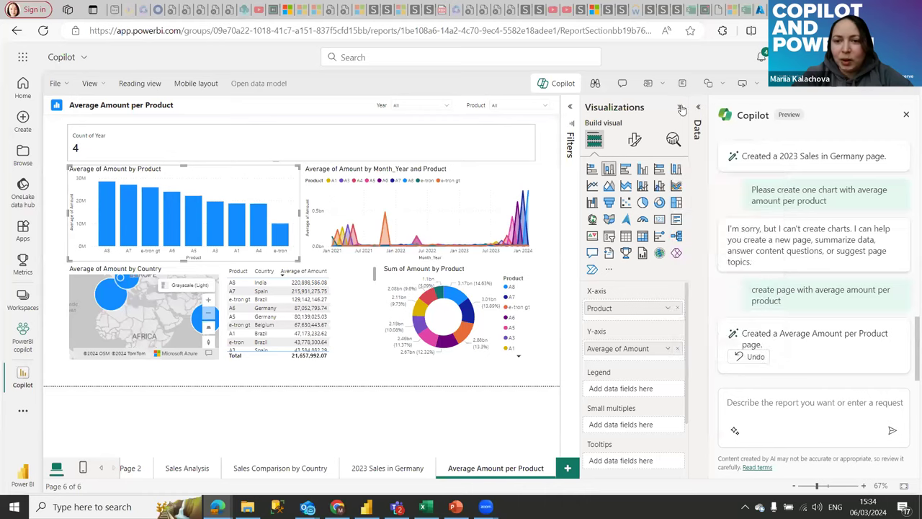
left_click(677, 108)
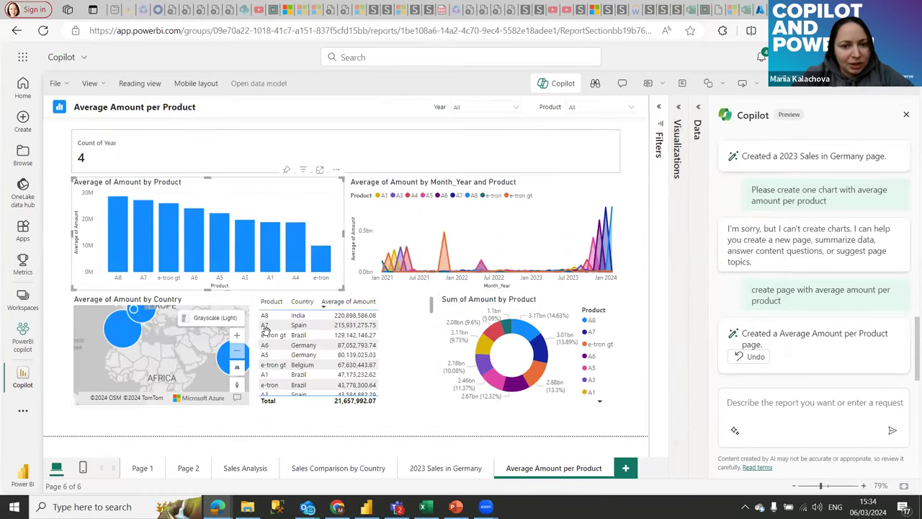
Step: Widen the product and country table slightly and add the Fact table's Amount field to its columns as Sum of Amount
left_click(353, 285)
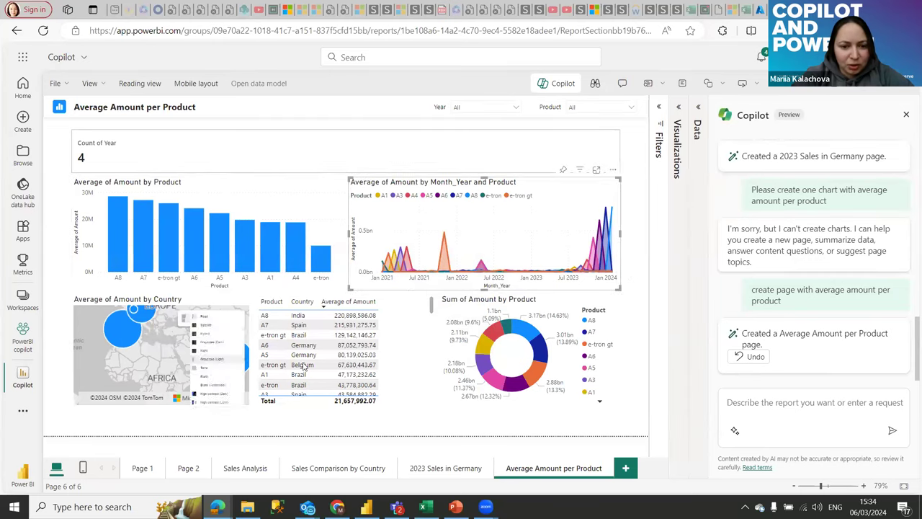
left_click(405, 378)
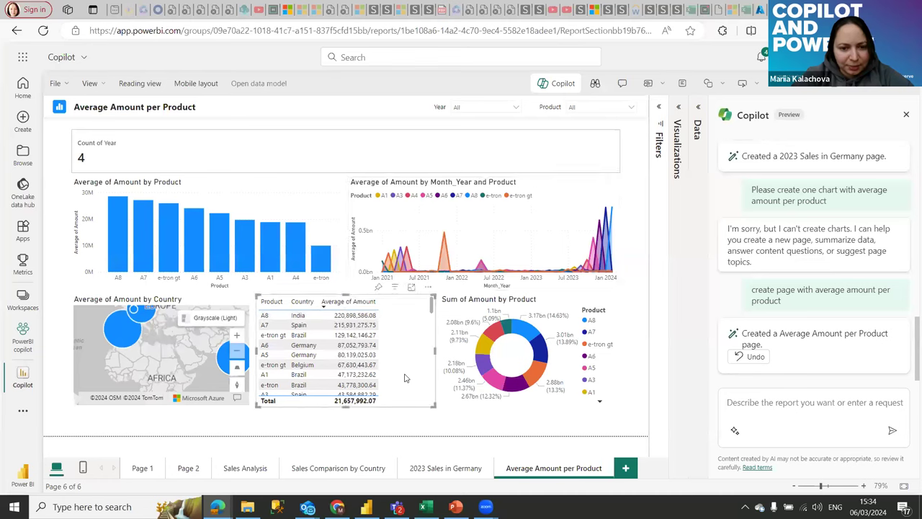
left_click_drag(440, 356, 443, 356)
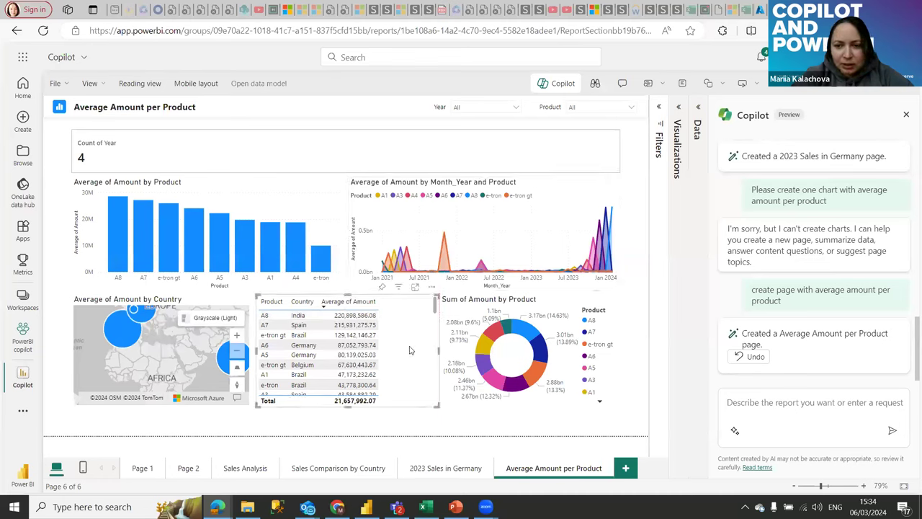
left_click(681, 110)
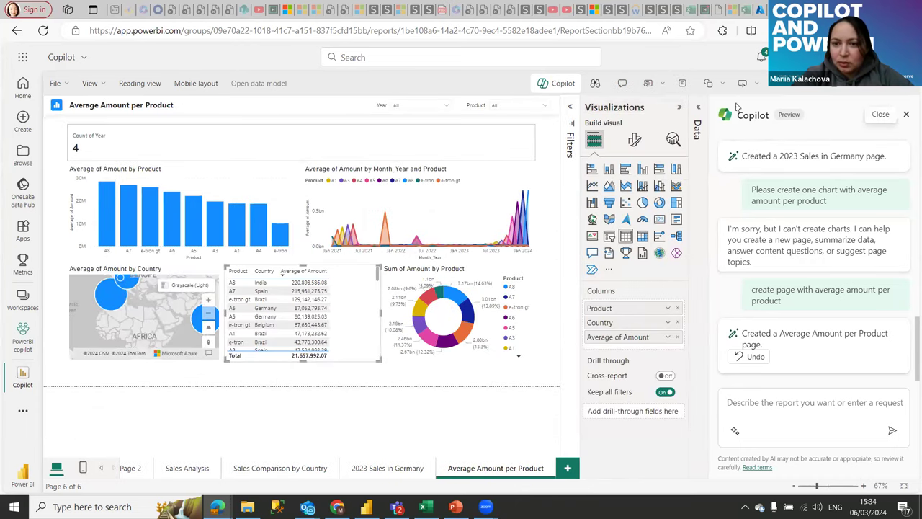
left_click(698, 109)
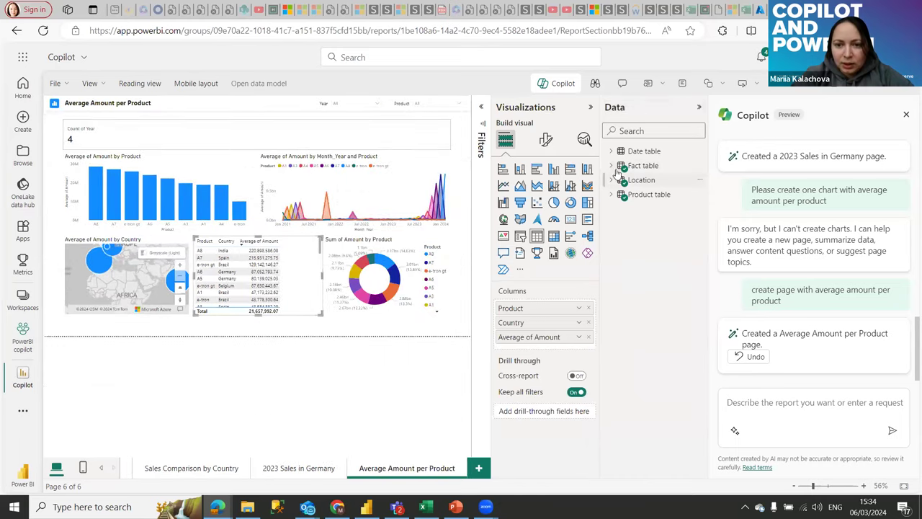
left_click(612, 166)
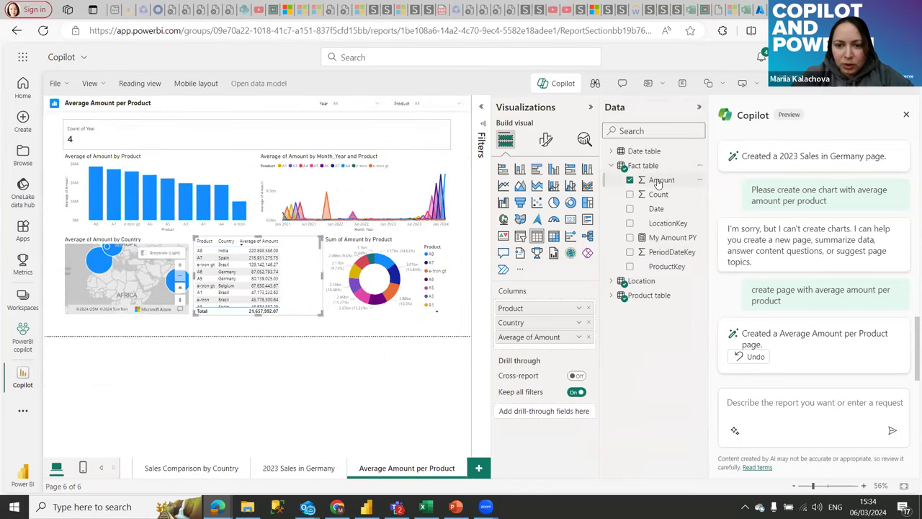
left_click_drag(662, 180, 560, 343)
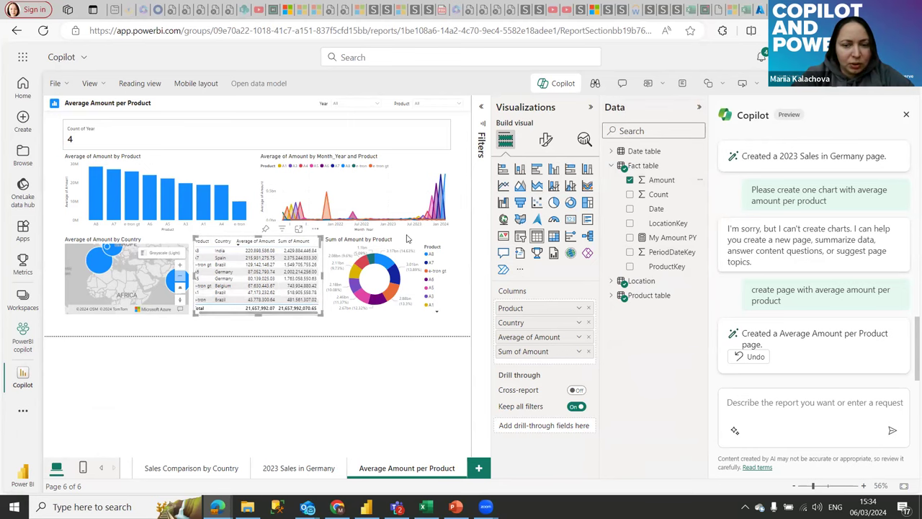
left_click(652, 112)
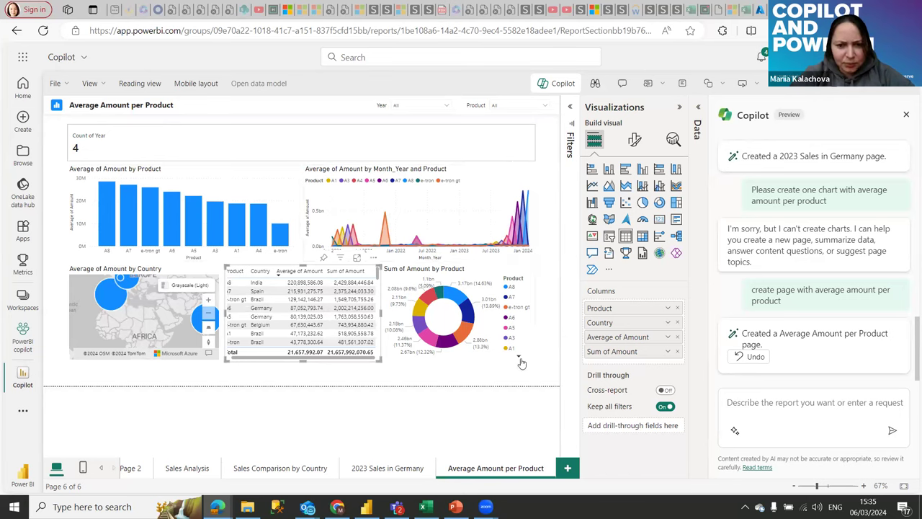
Step: Check the field settings of the Sum of Amount by Product donut chart and the Average of Amount by Product bar chart
left_click(437, 363)
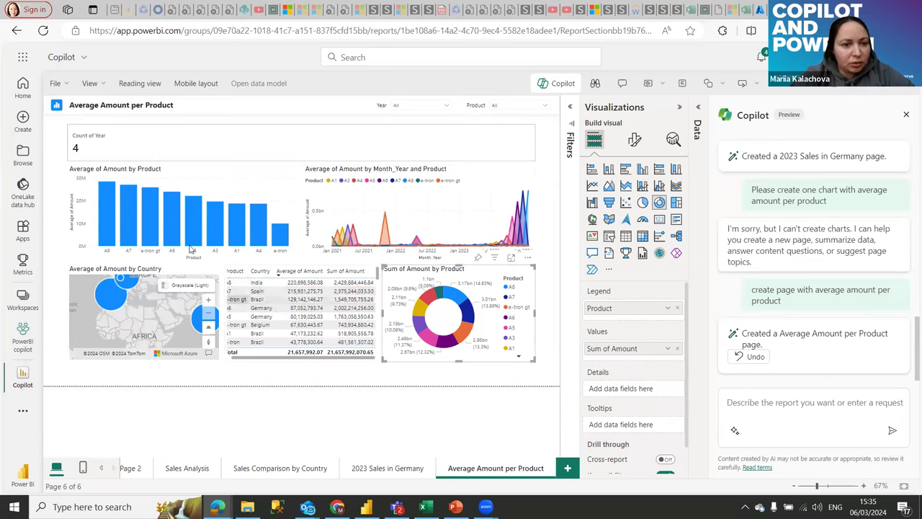
left_click(77, 208)
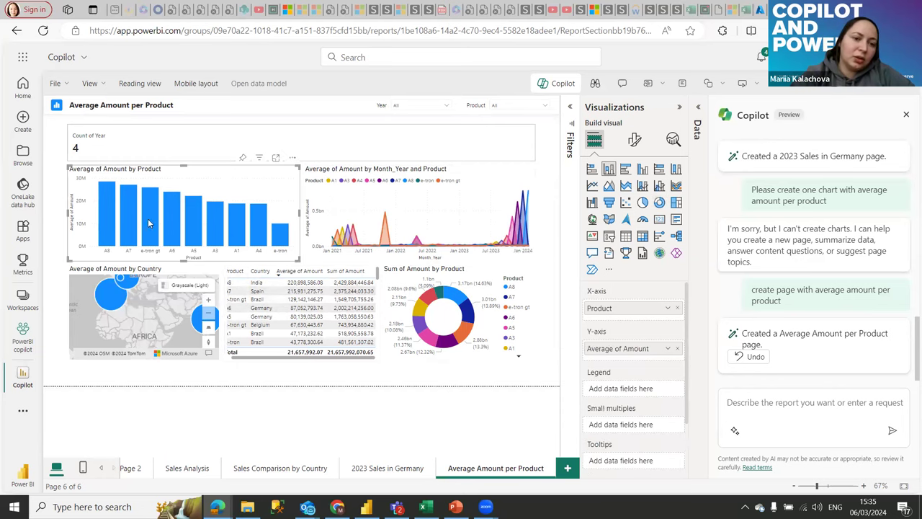
mouse_move(101, 206)
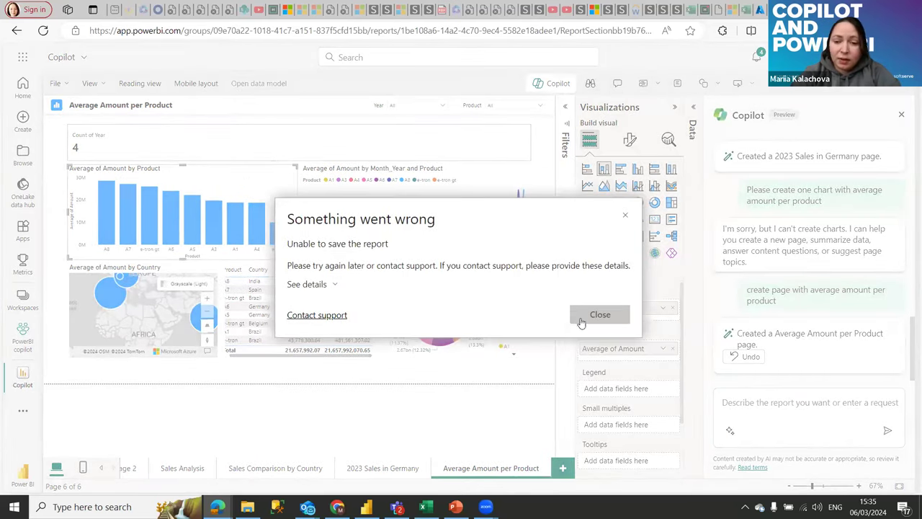
Step: Dismiss the save error and switch the report to reading view without saving the changes
left_click(587, 322)
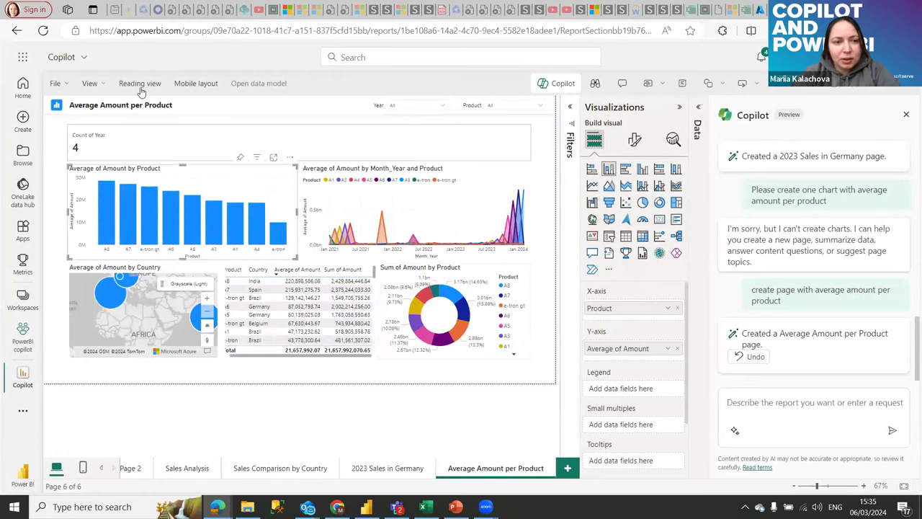
left_click(140, 85)
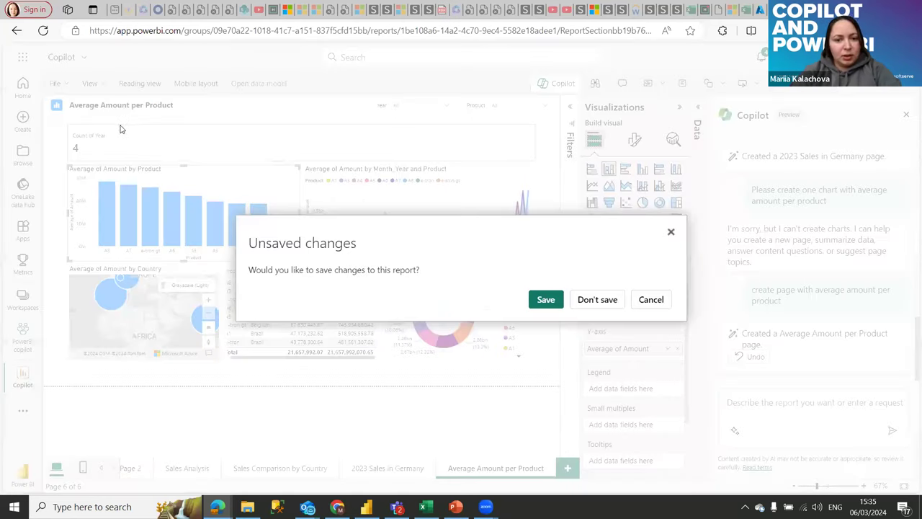
left_click(593, 301)
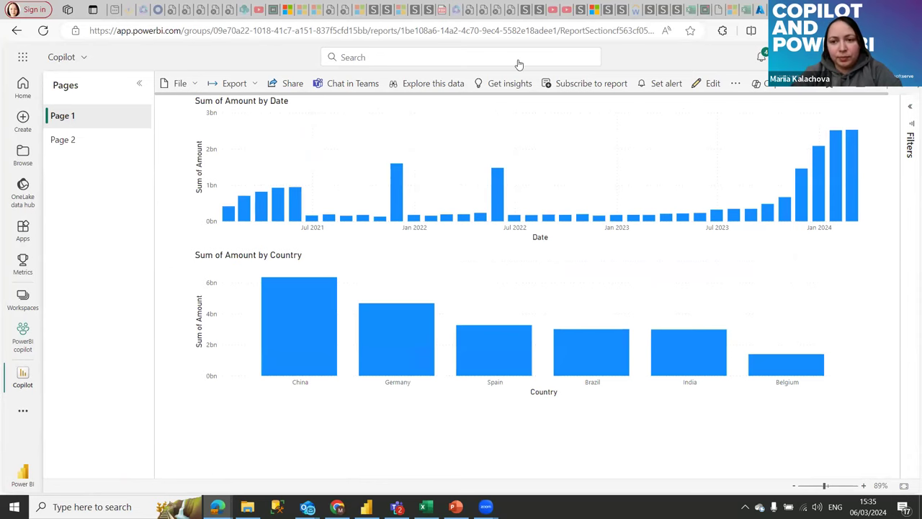
Step: Open Copilot on Page 1 of the report and have it create a bulleted list of insights
left_click(62, 141)
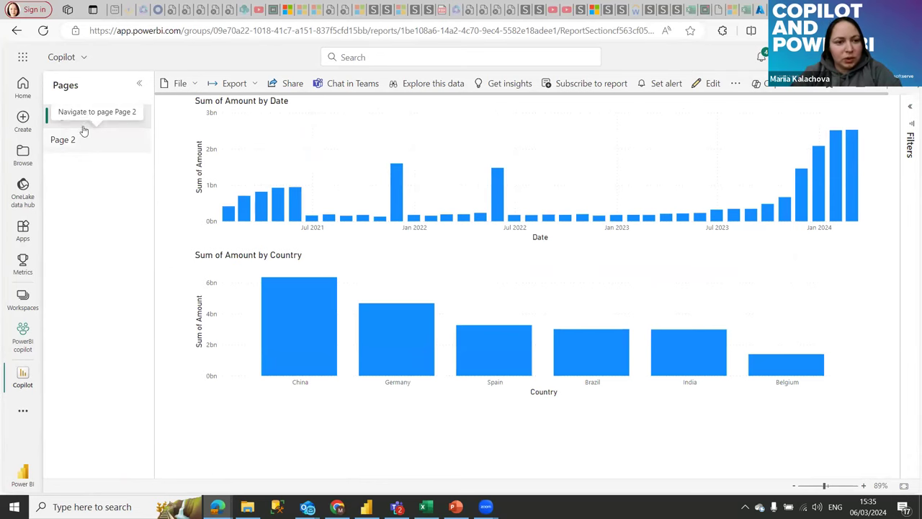
left_click(62, 116)
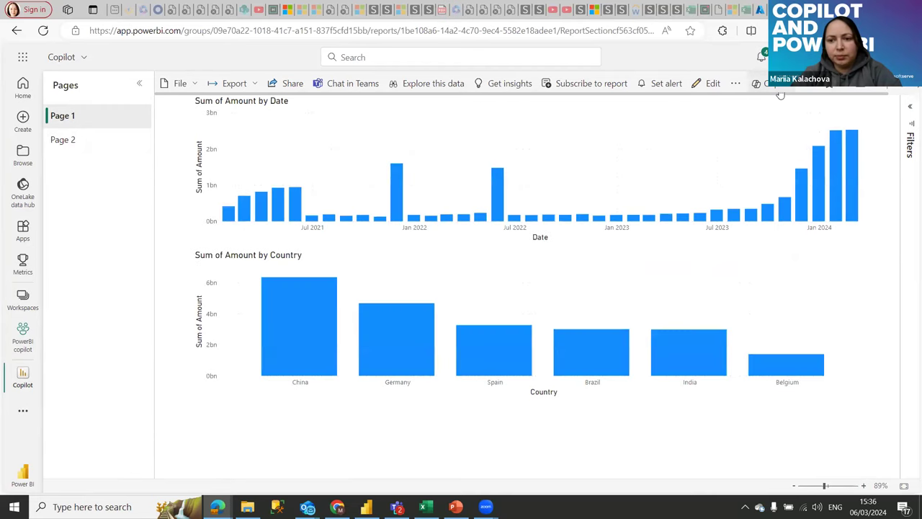
left_click(780, 92)
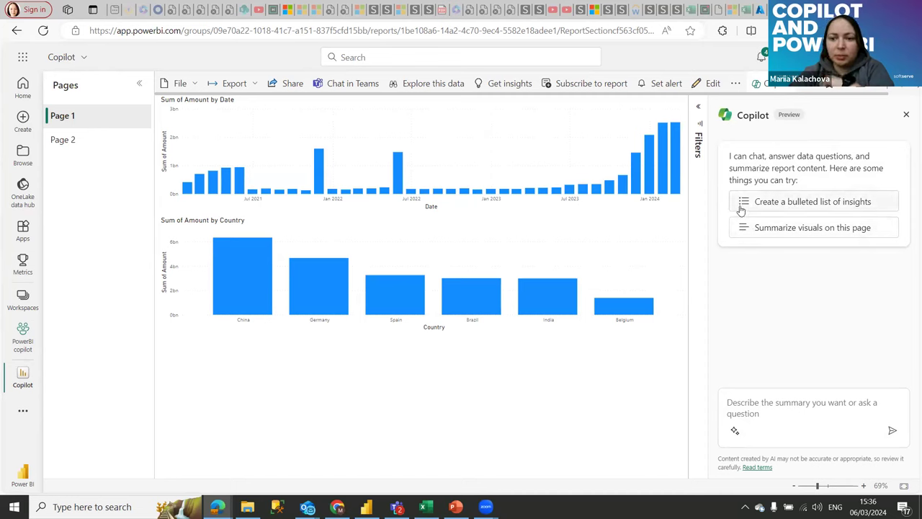
left_click(781, 204)
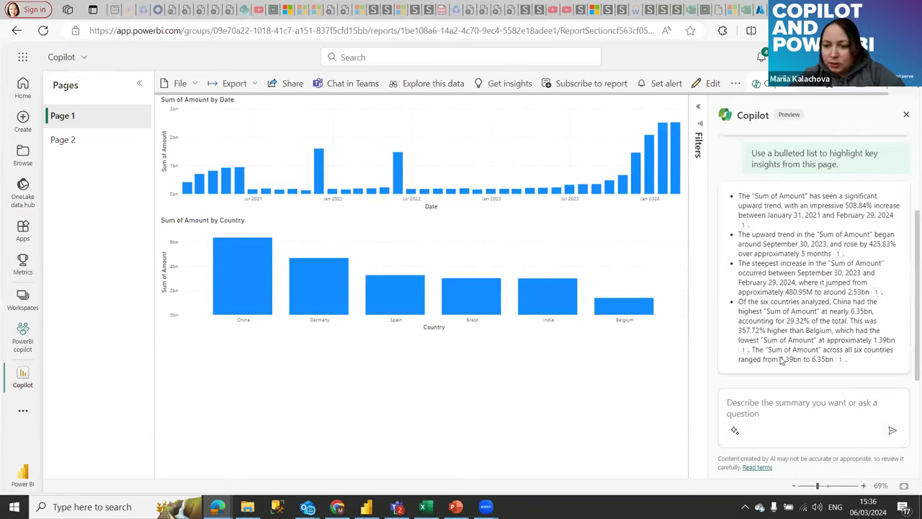
Step: Read through Copilot's bulleted insights for Page 1, enlarging the text as needed and comparing them with the two charts
left_click(864, 488)
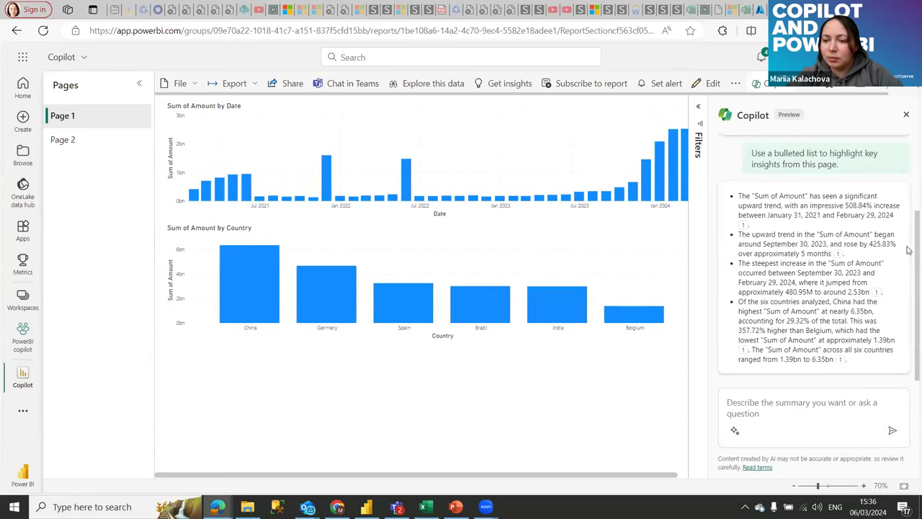
scroll(909, 250, "up", 1)
scroll(910, 249, "down", 1)
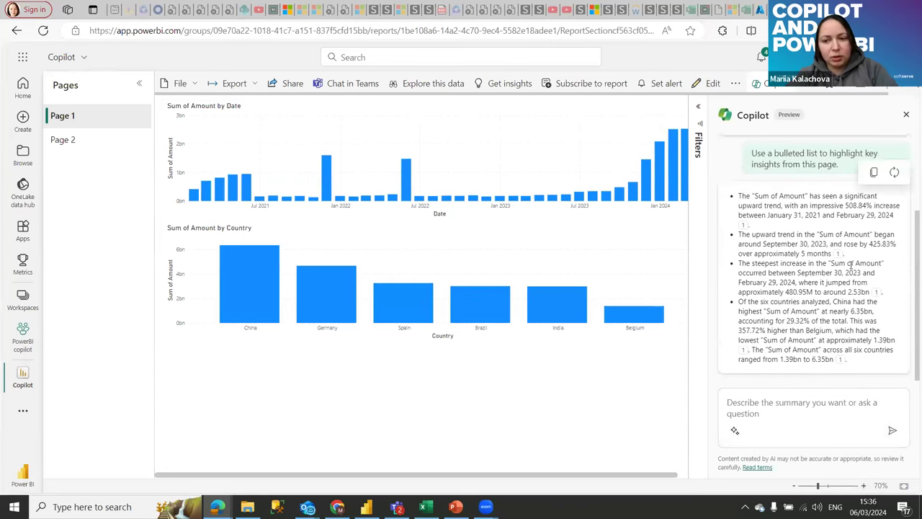
key("ctrl+plus")
key("ctrl+plus")
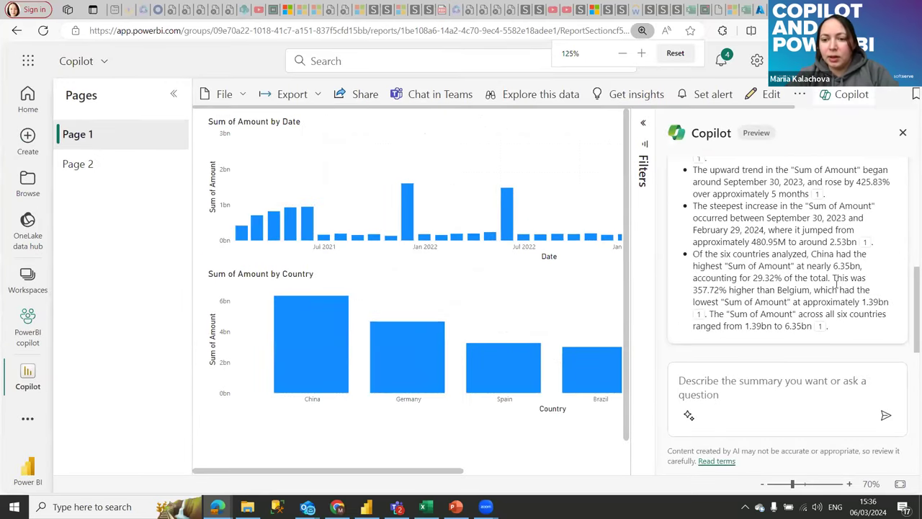
scroll(836, 285, "up", 3)
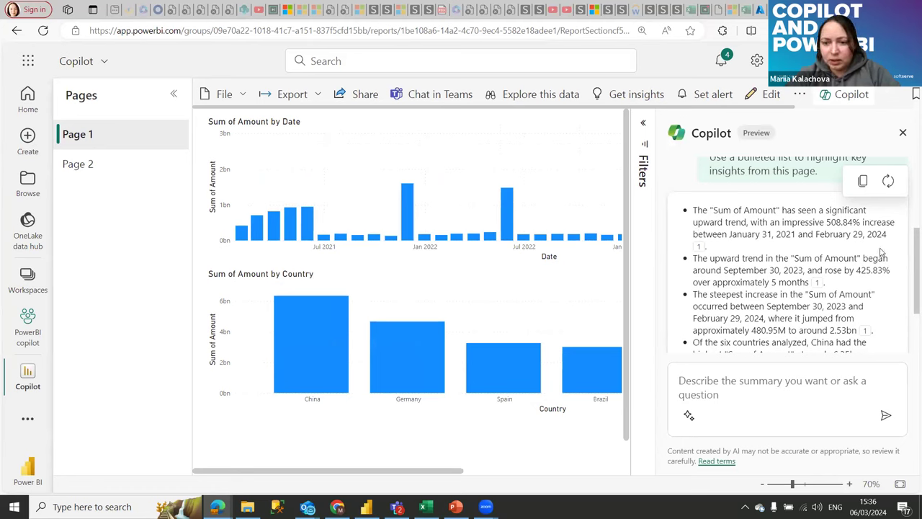
scroll(883, 250, "down", 1)
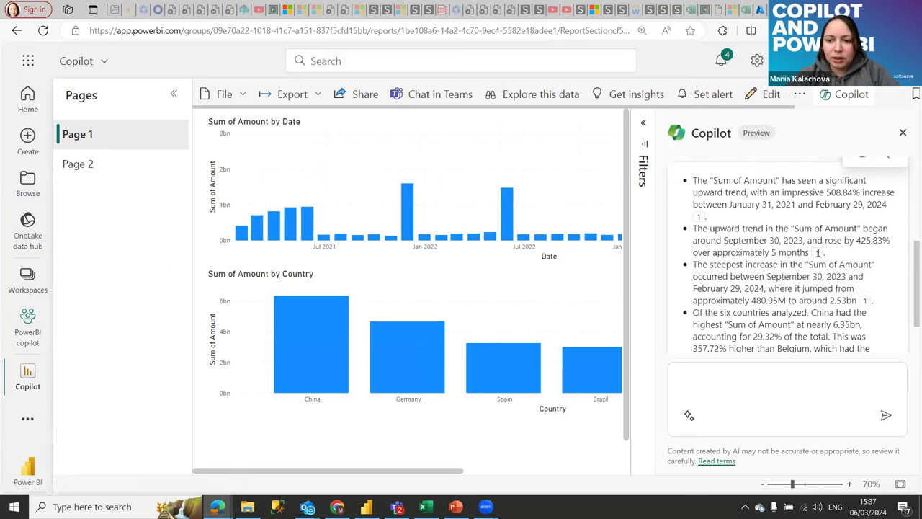
key("ctrl+plus")
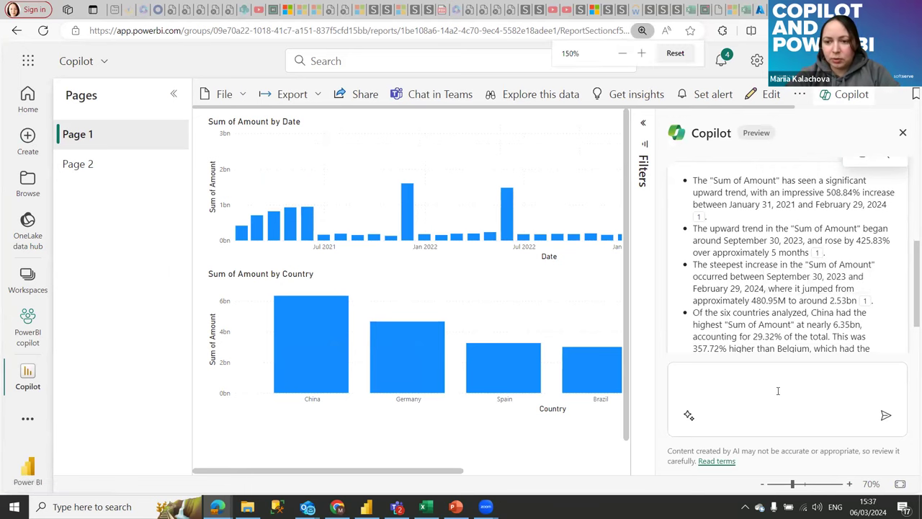
key("ctrl+minus")
key("ctrl+minus")
key("ctrl+minus")
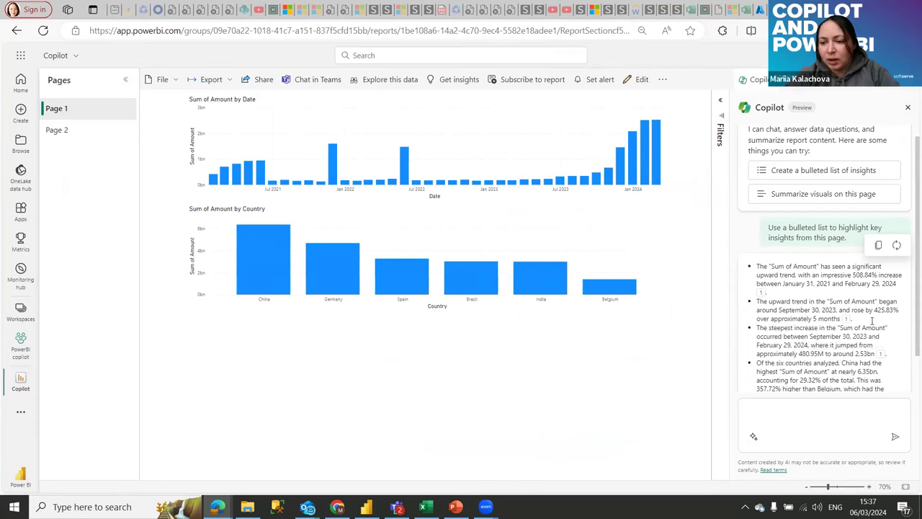
scroll(872, 320, "down", 1)
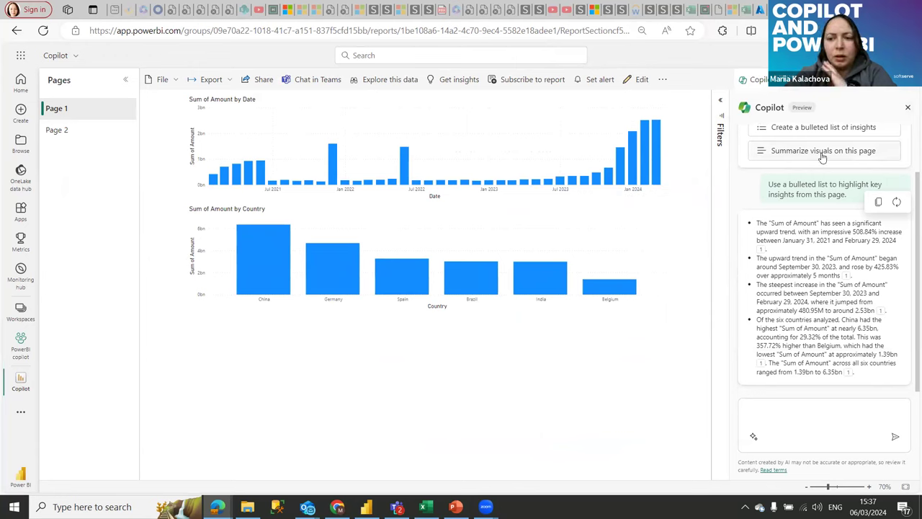
left_click_drag(862, 375, 743, 220)
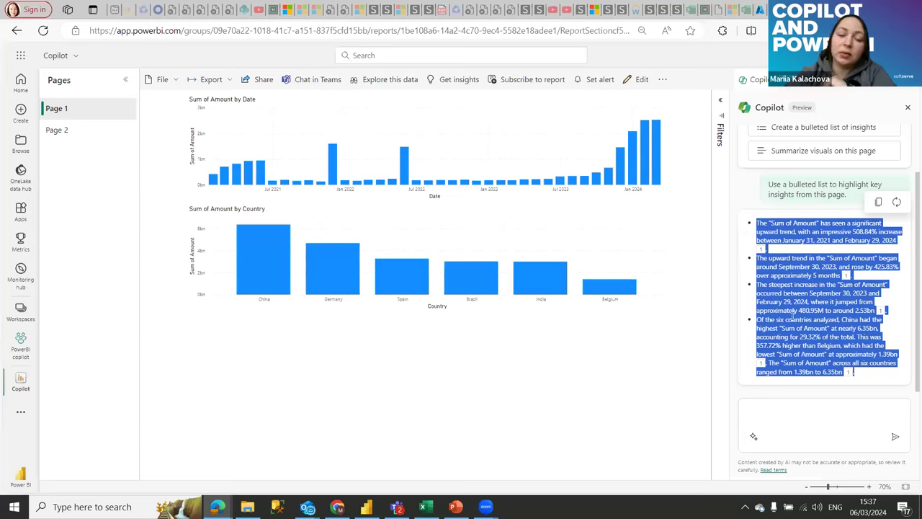
left_click(887, 377)
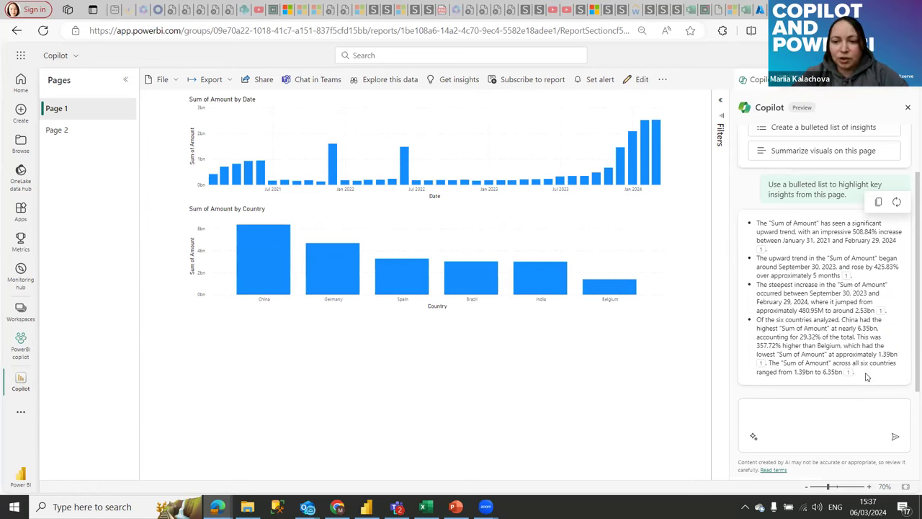
scroll(882, 359, "up", 1)
scroll(882, 358, "down", 1)
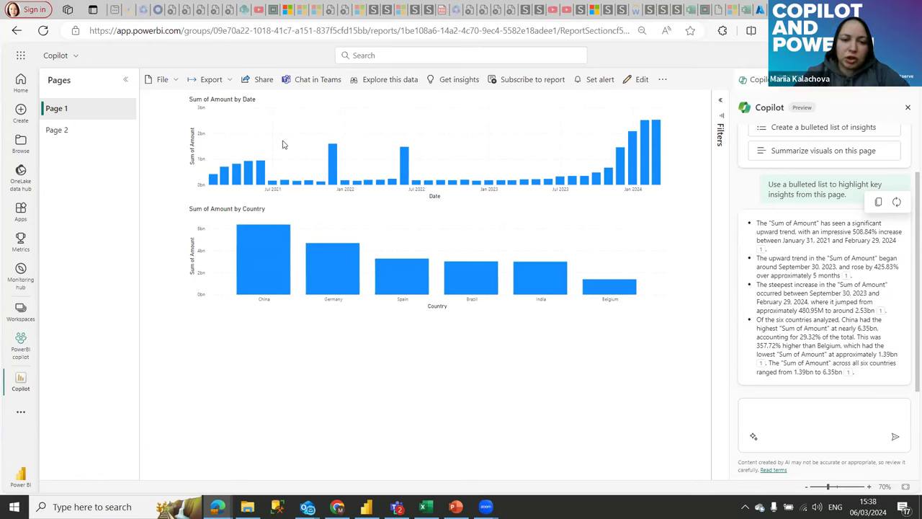
Step: Ask Copilot to summarize the visuals on Page 1
left_click(814, 152)
scroll(840, 202, "up", 3)
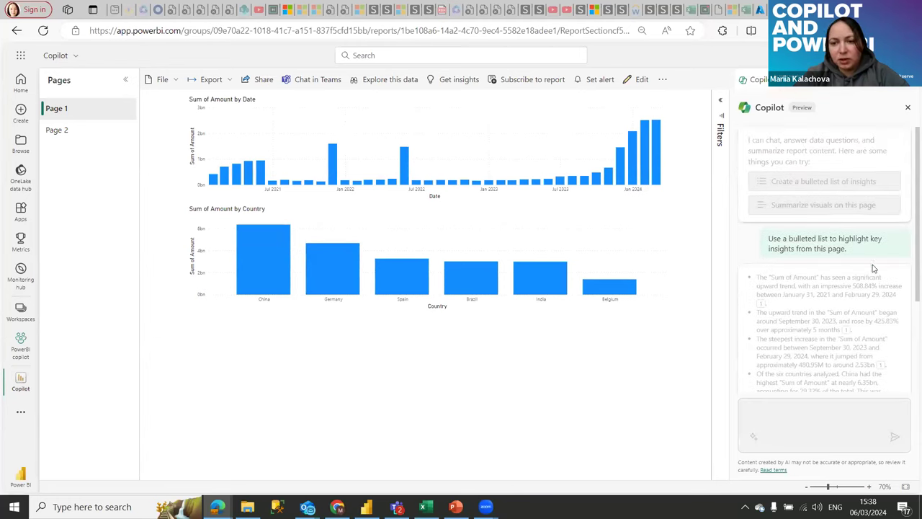
scroll(872, 272, "down", 3)
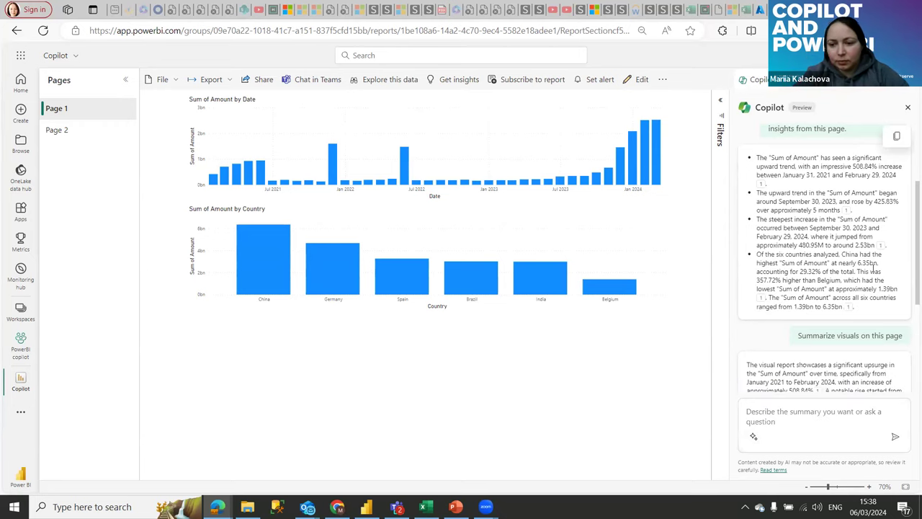
Step: Read Copilot's summary of the visuals, highlighting its key percentage statements, and compare it with the earlier bulleted insights
scroll(812, 255, "down", 5)
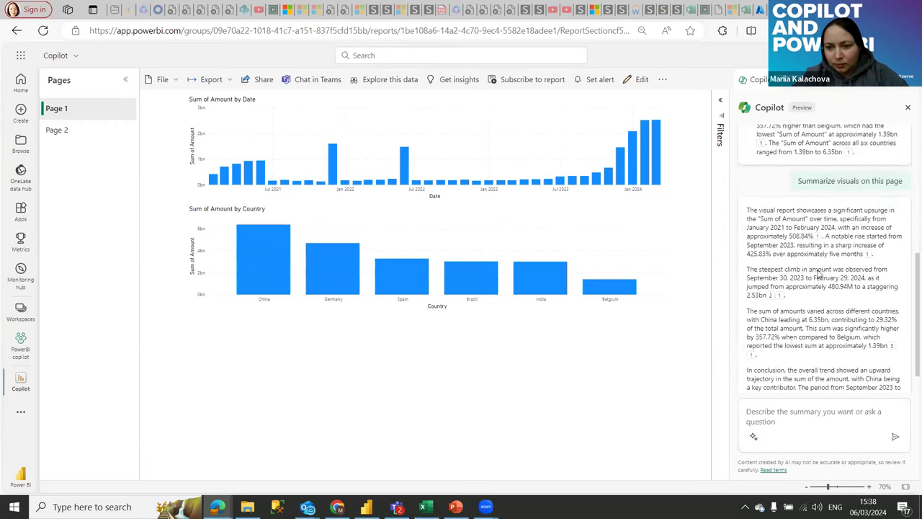
scroll(820, 271, "up", 3)
scroll(836, 285, "down", 3)
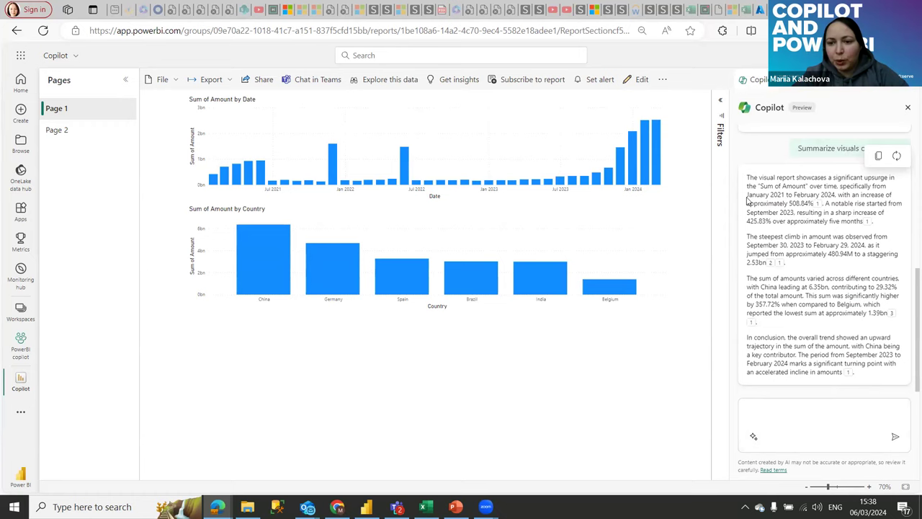
left_click_drag(747, 194, 812, 203)
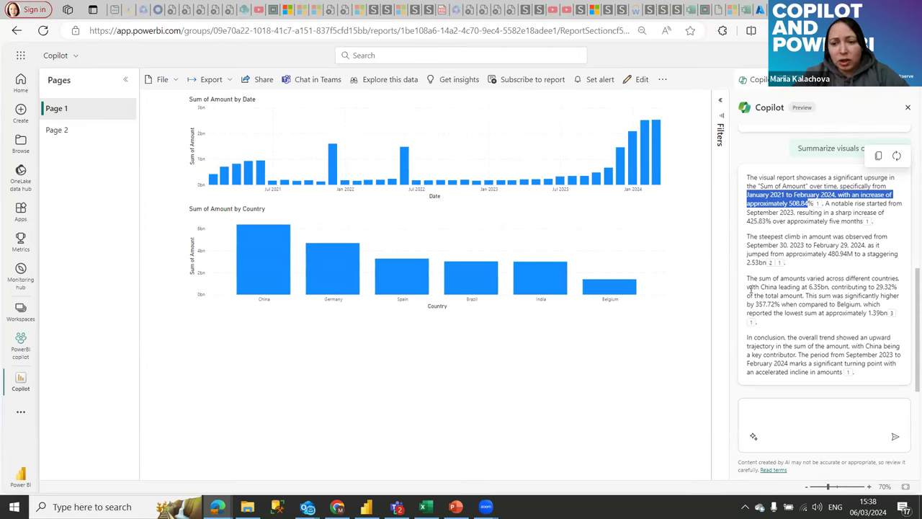
left_click_drag(760, 288, 781, 304)
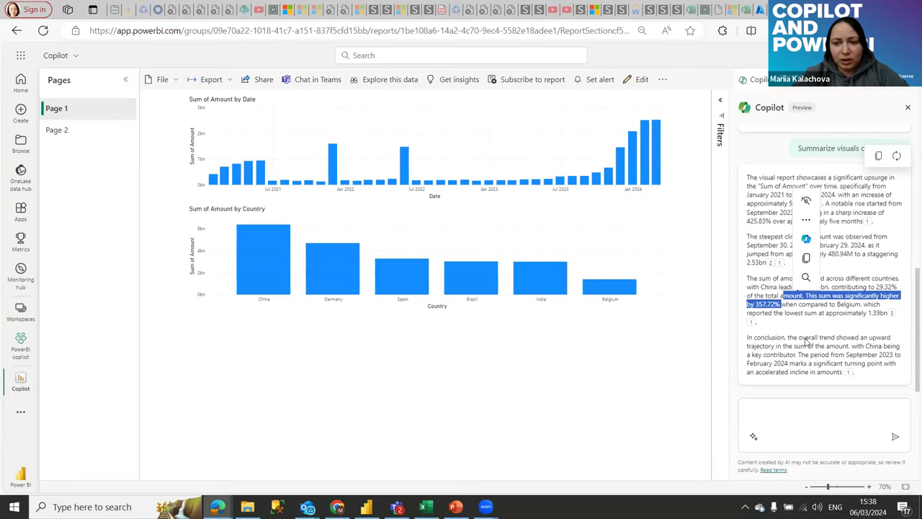
left_click(807, 324)
scroll(822, 317, "up", 3)
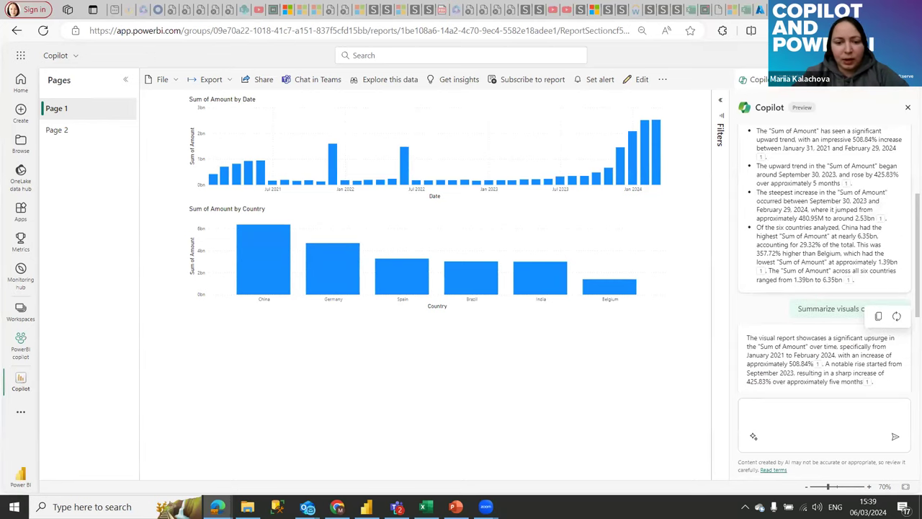
Step: Open the report for editing and place an enlarged Narrative visual on a new blank page
left_click(631, 79)
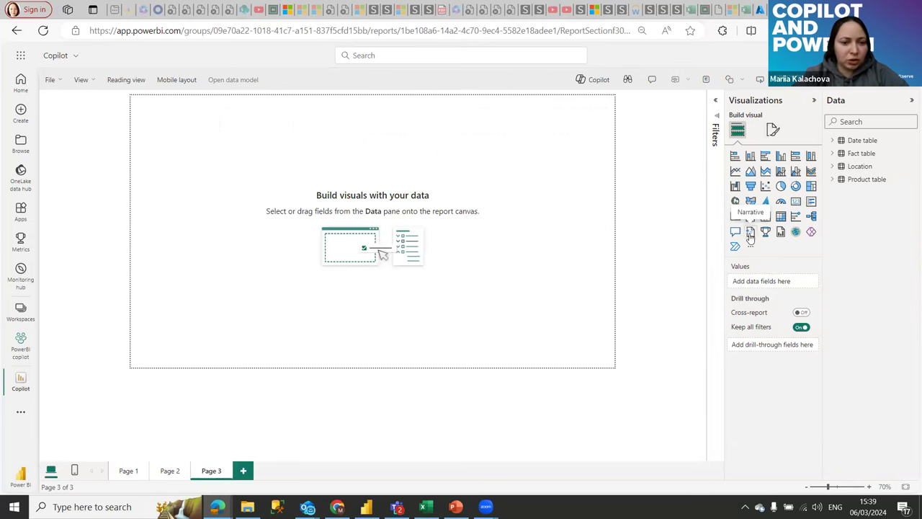
left_click(750, 237)
left_click_drag(238, 199, 351, 328)
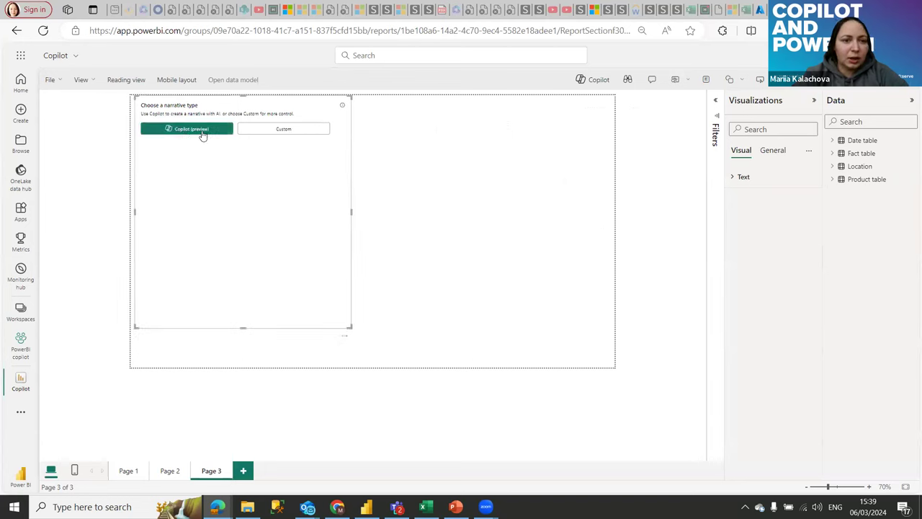
Step: Create a Copilot narrative with the prompt "Summarize the data.", referencing the visuals of both Page 1 and Page 2
left_click(203, 135)
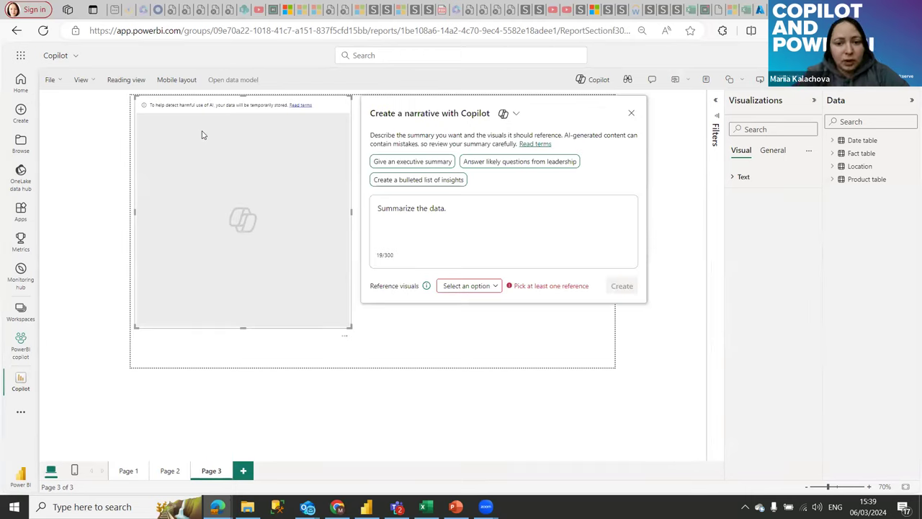
left_click(483, 287)
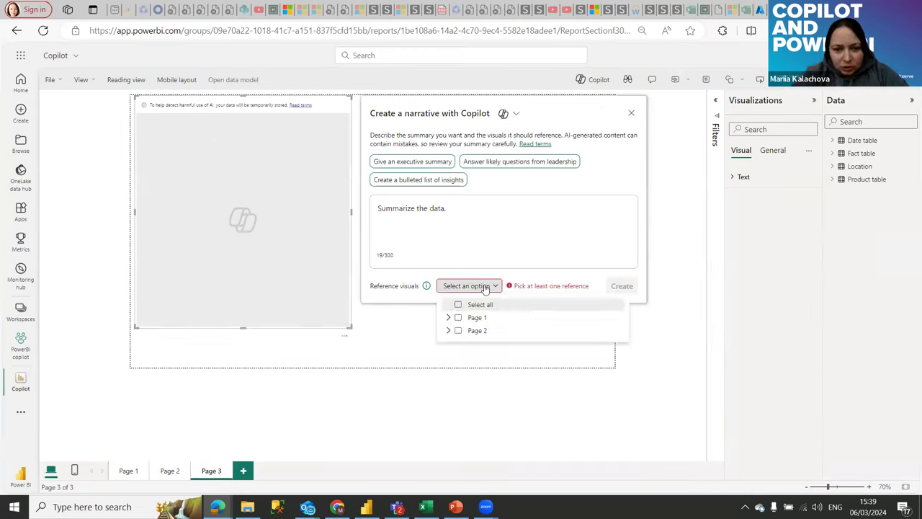
left_click(458, 317)
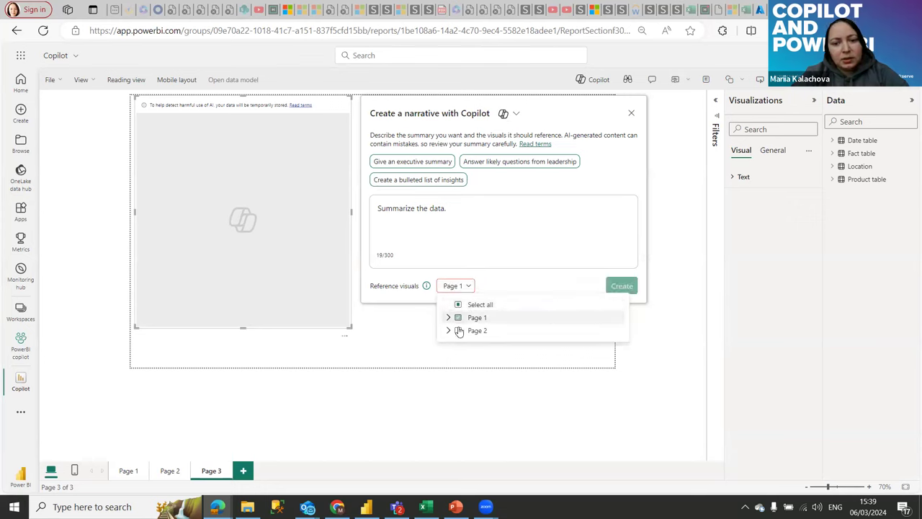
left_click(459, 331)
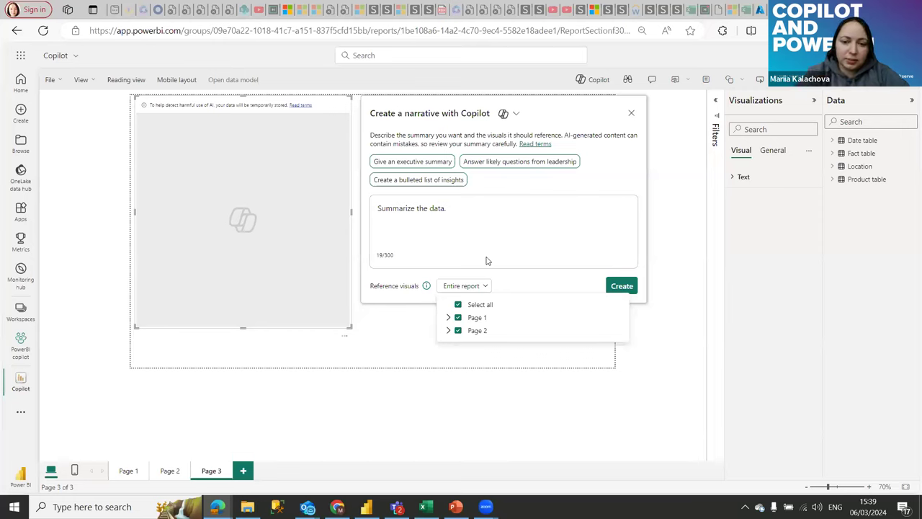
left_click(622, 288)
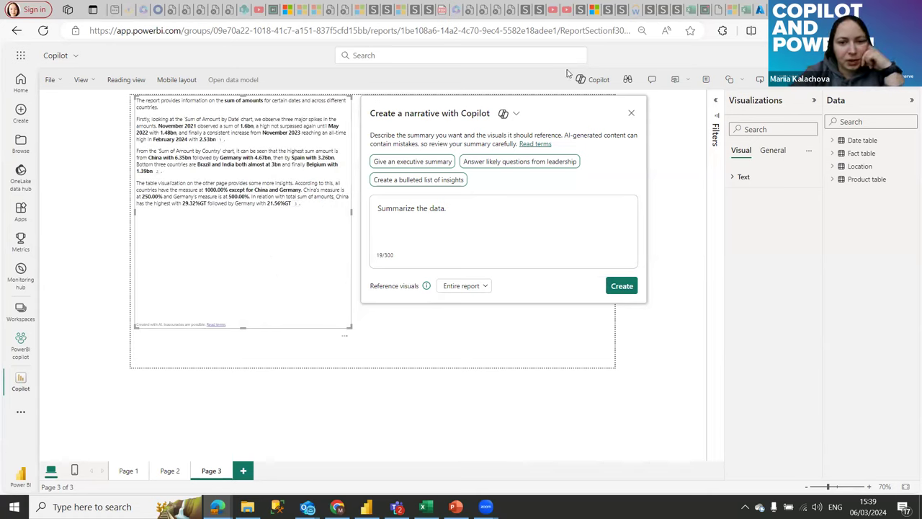
Step: Widen the narrative visual on Page 3 to over half the page width and switch to the PowerPoint slide show
left_click(354, 203)
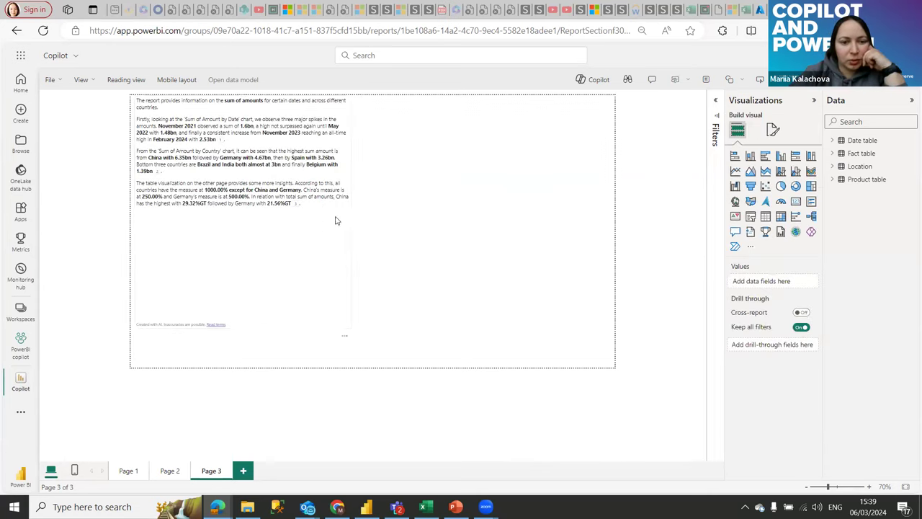
left_click(350, 211)
left_click_drag(351, 211, 431, 214)
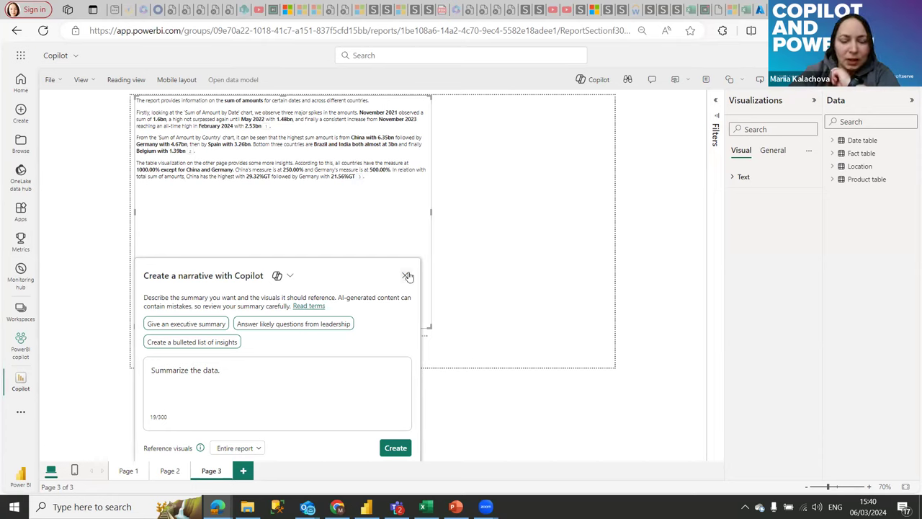
left_click(461, 118)
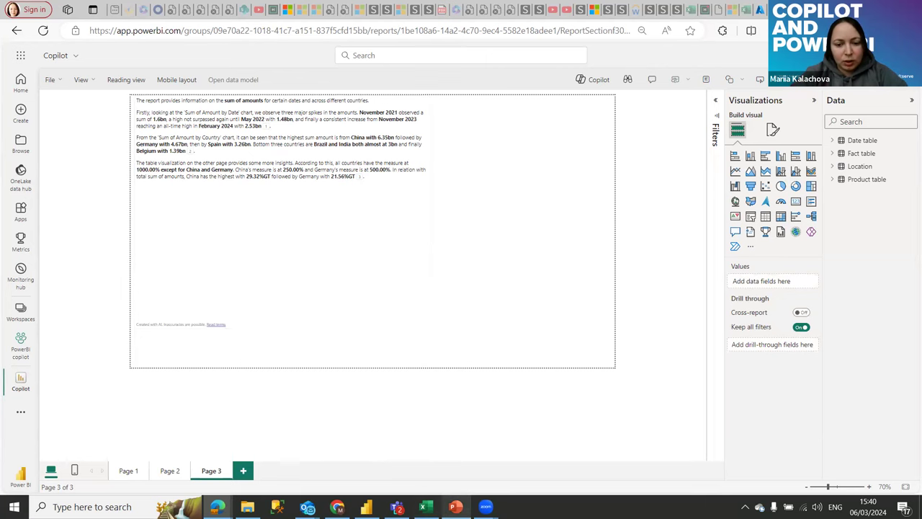
mouse_move(455, 506)
left_click(455, 447)
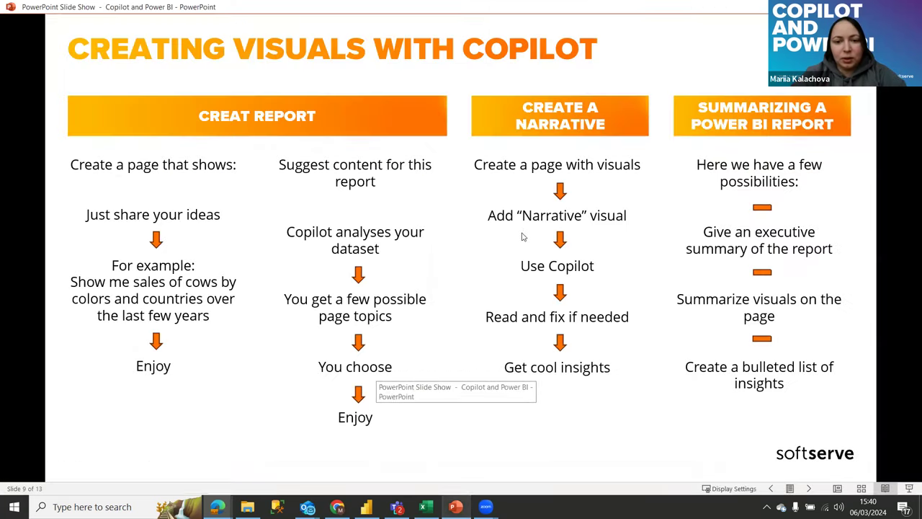
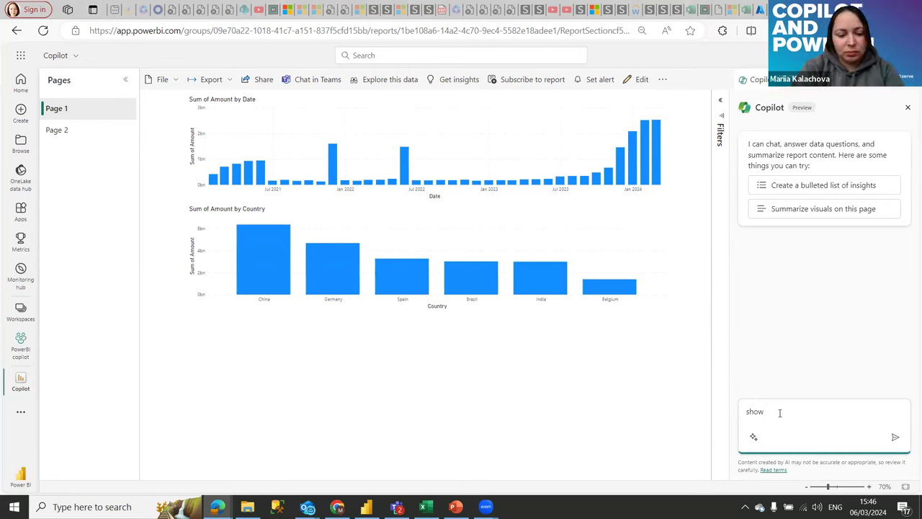
Step: Ask Copilot to "show list of tables that I am not using for charts"
type("list")
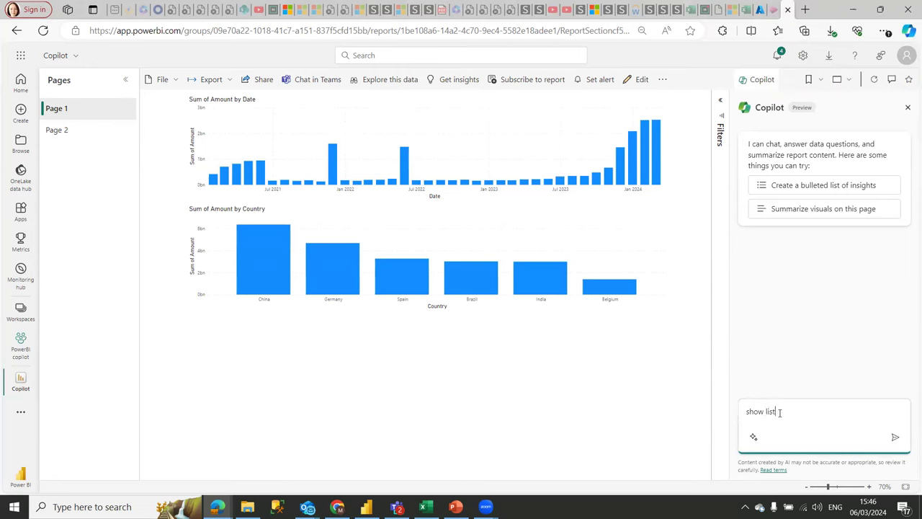
type(" of tables that l am not using for charts")
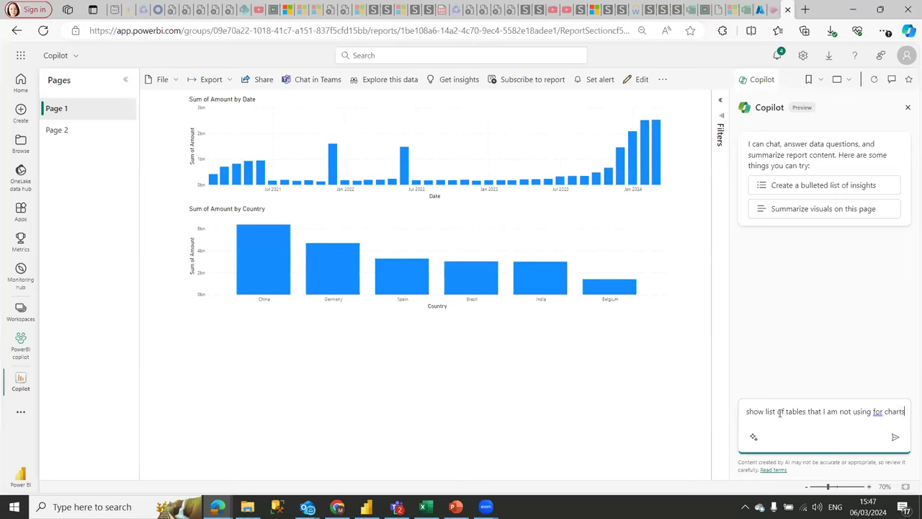
left_click(895, 439)
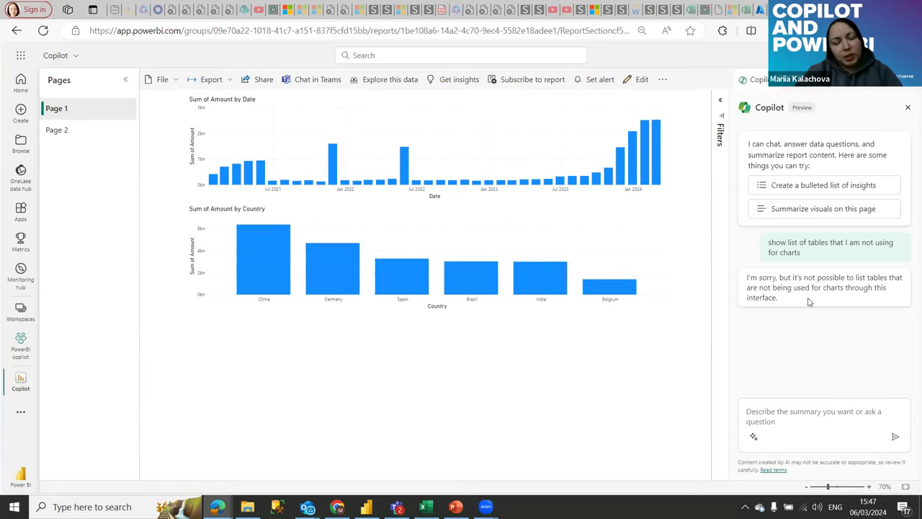
Step: View the quick measure suggestion and its DAX in Power BI Desktop, and return to the Copilot report in the browser
left_click(367, 506)
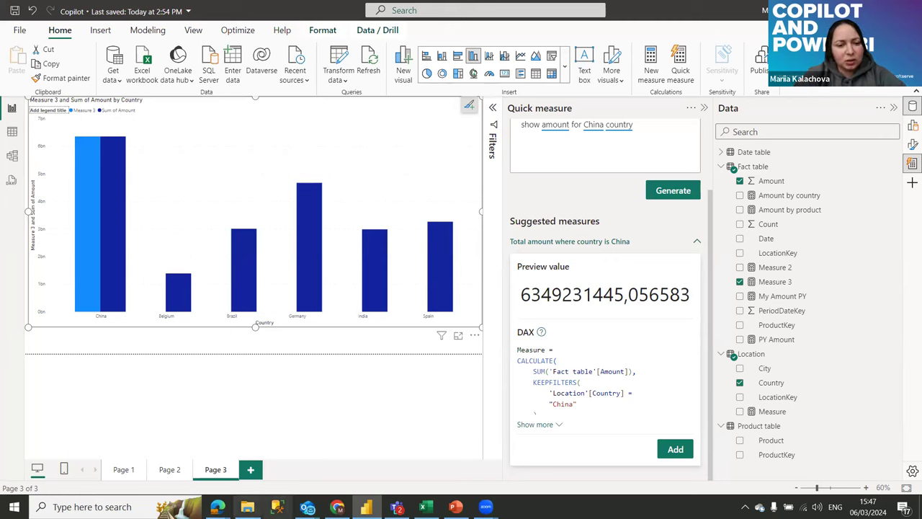
mouse_move(217, 507)
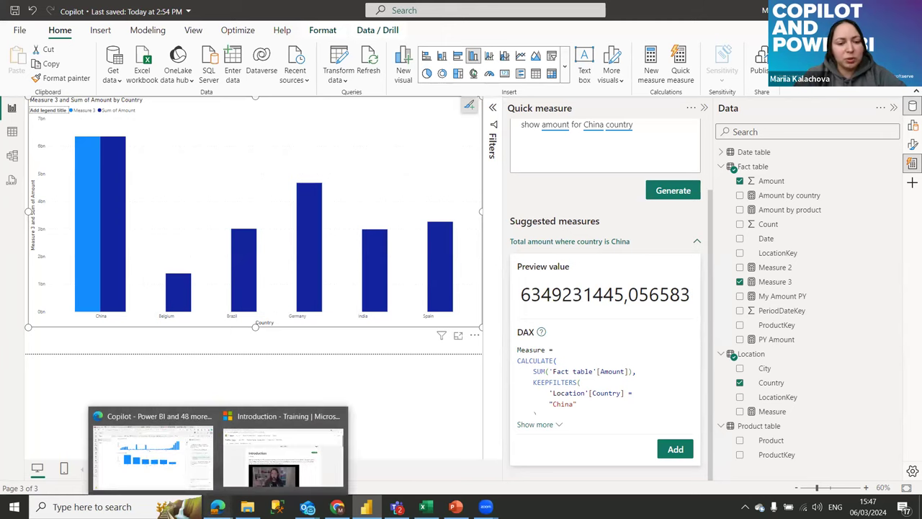
left_click(151, 447)
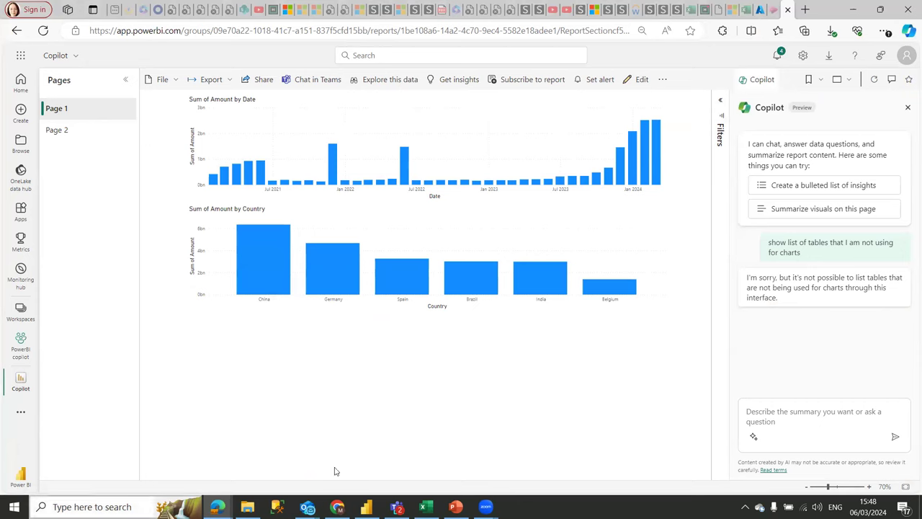
Step: Ask Copilot to "suggest query for amount for Germany"
left_click(757, 411)
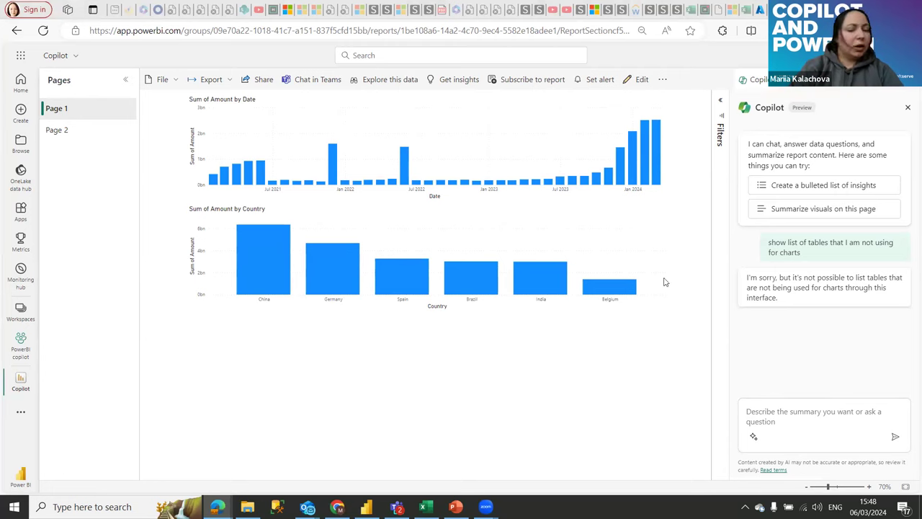
left_click(773, 409)
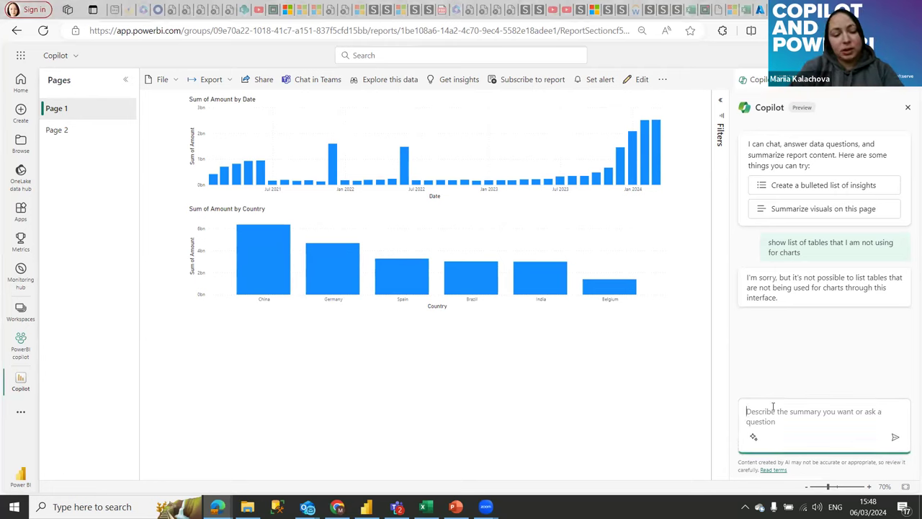
type("suggest")
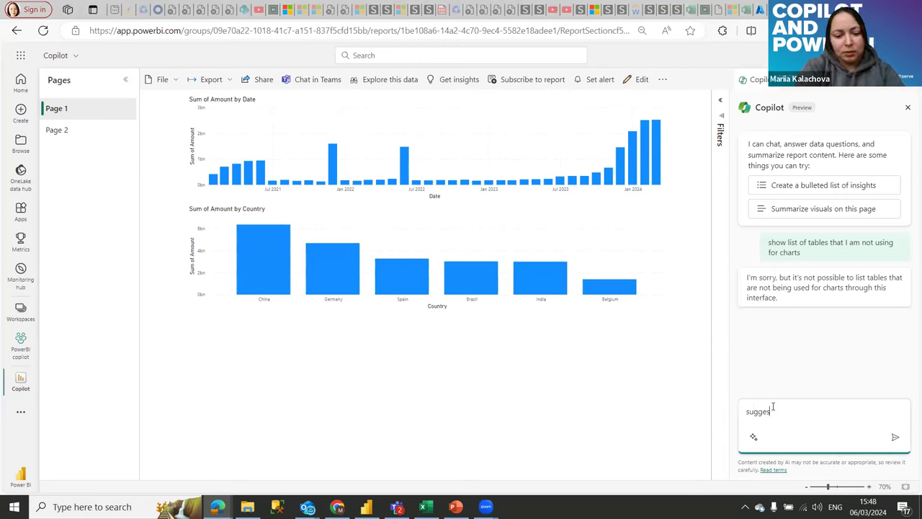
type(" q")
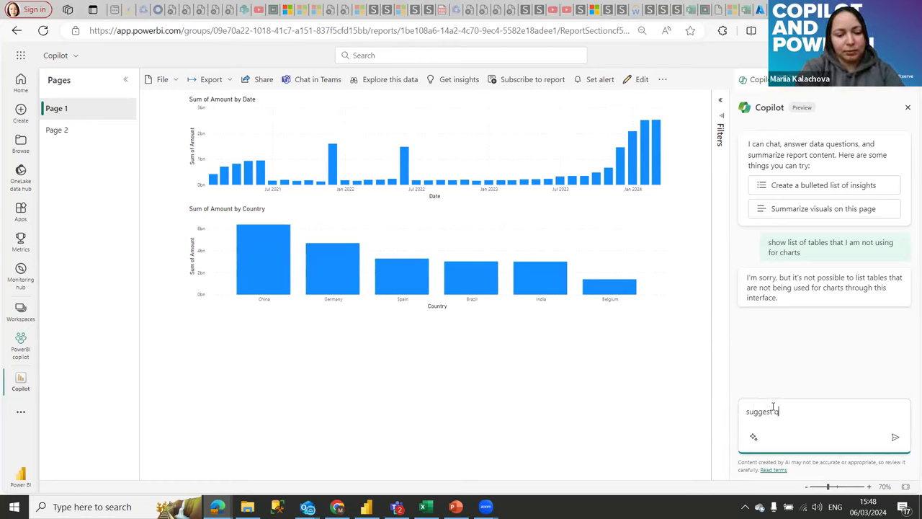
type("ueary for ")
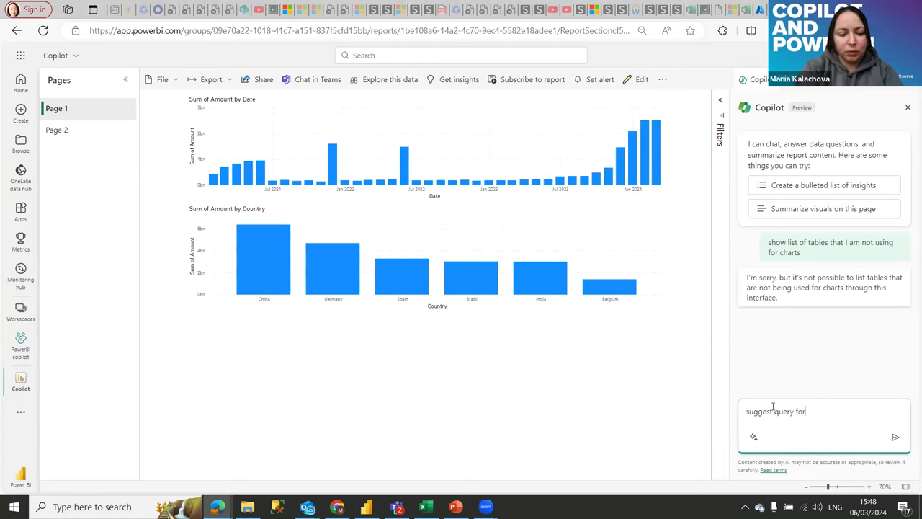
type("amoun")
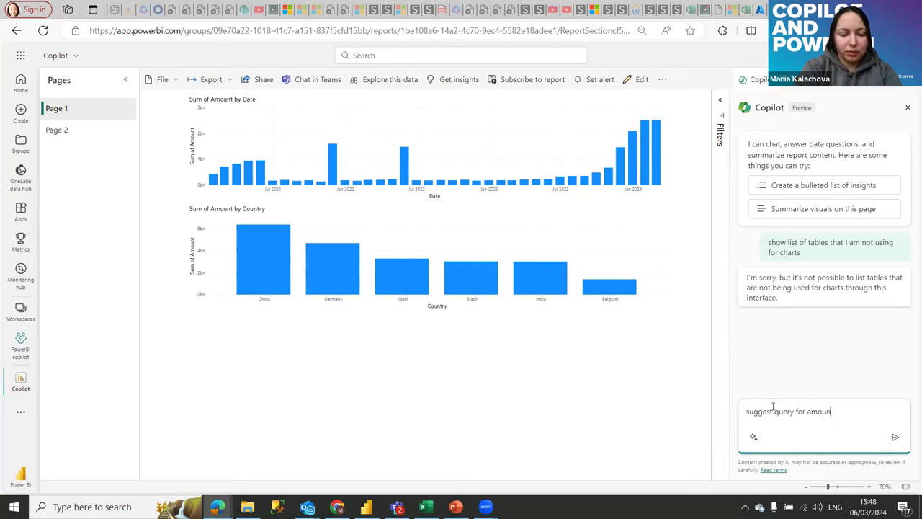
type("t for germany")
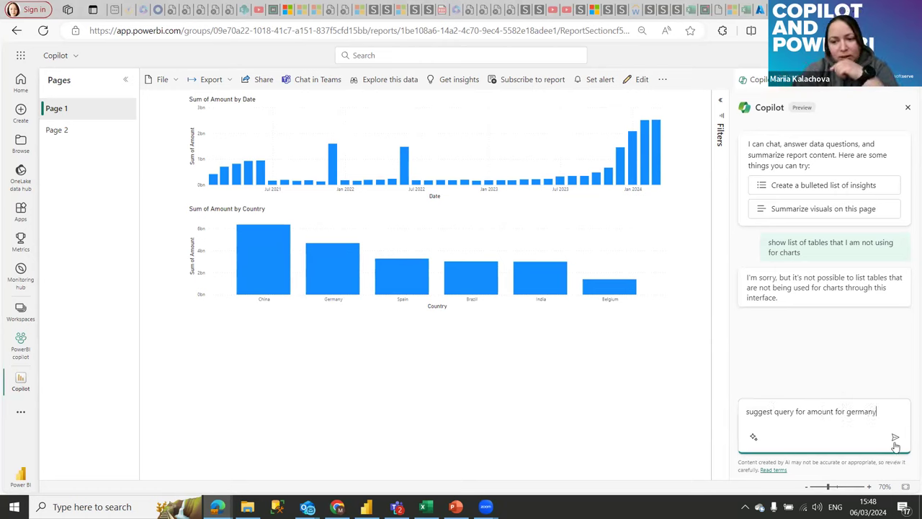
right_click(862, 412)
mouse_move(828, 279)
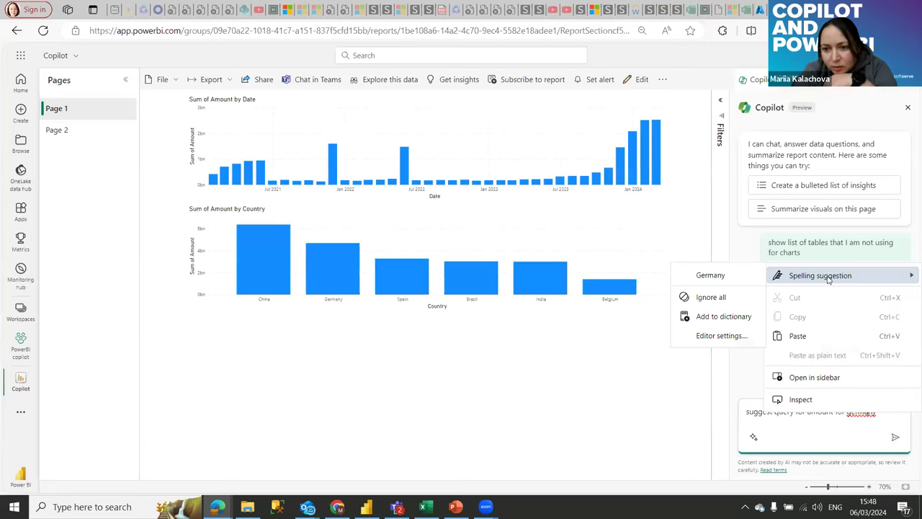
left_click(723, 278)
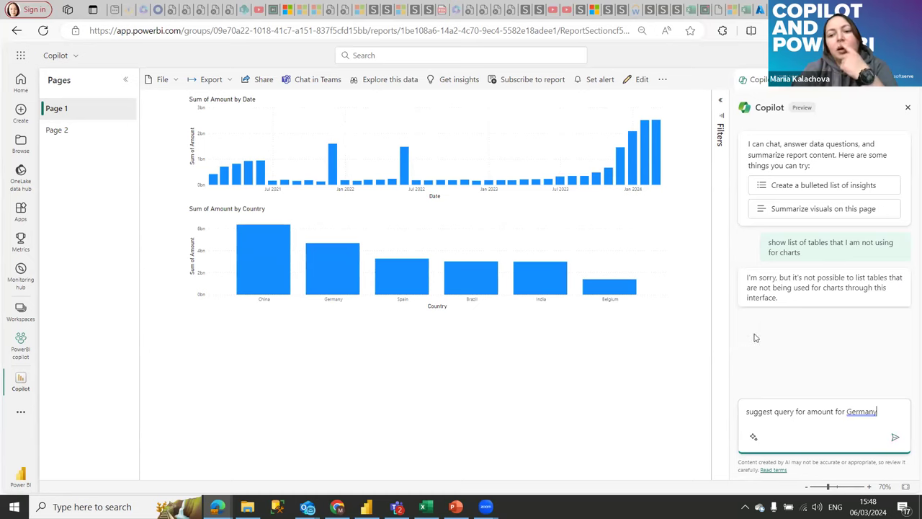
key("Return")
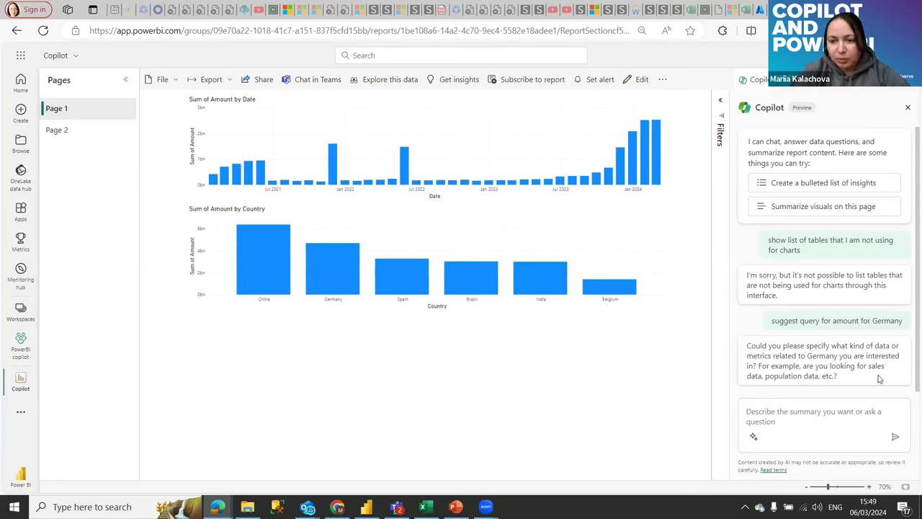
Step: Answer Copilot's follow-up question with "I need sum of Amount for Germany"
left_click(769, 408)
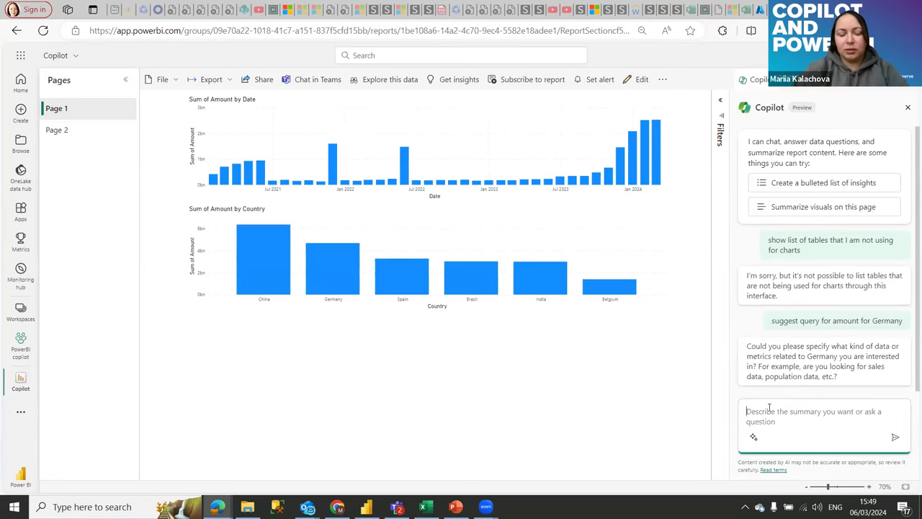
type("I nees")
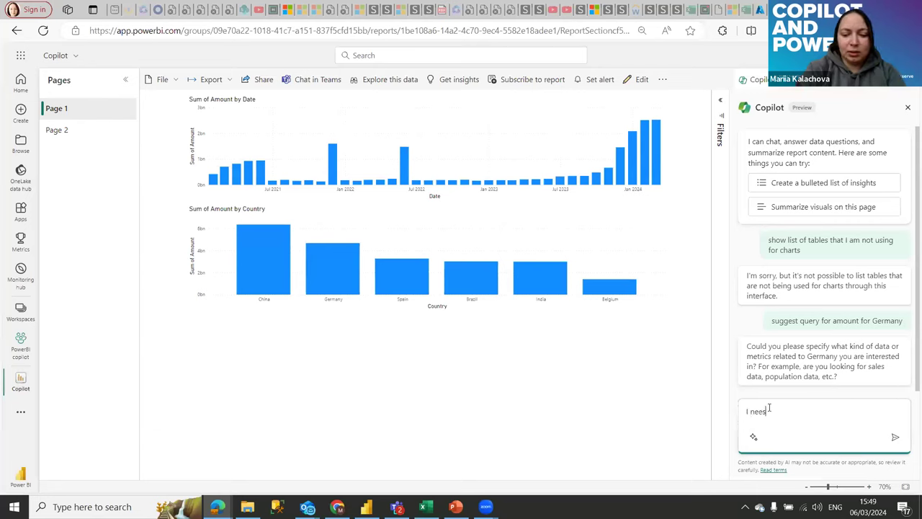
key("BackSpace")
type("d s")
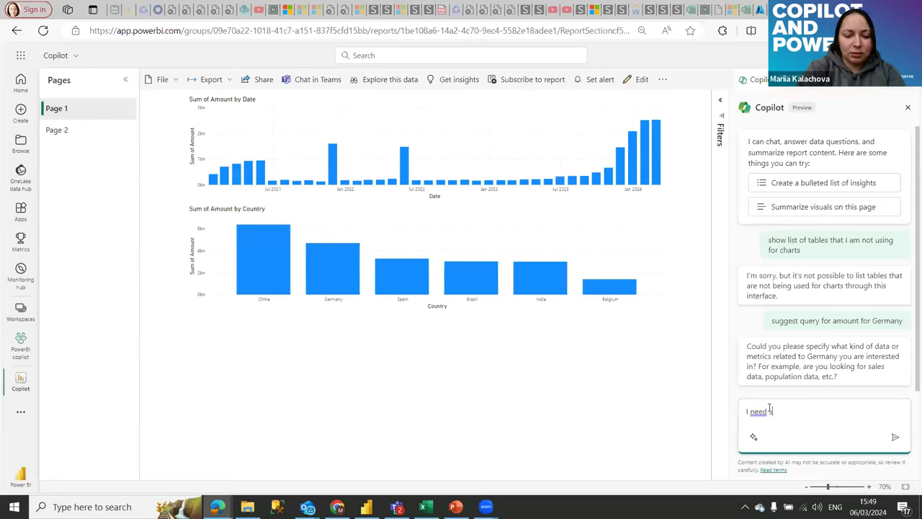
type("um o")
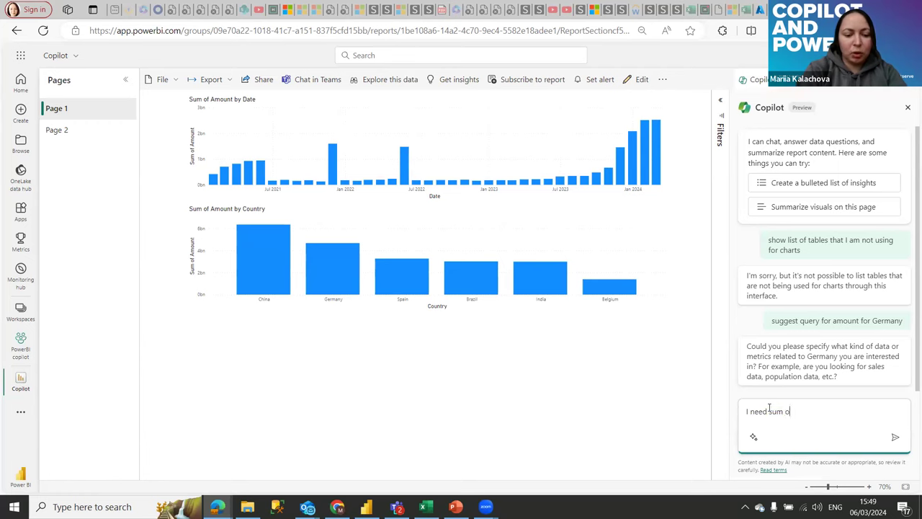
type("f Amont")
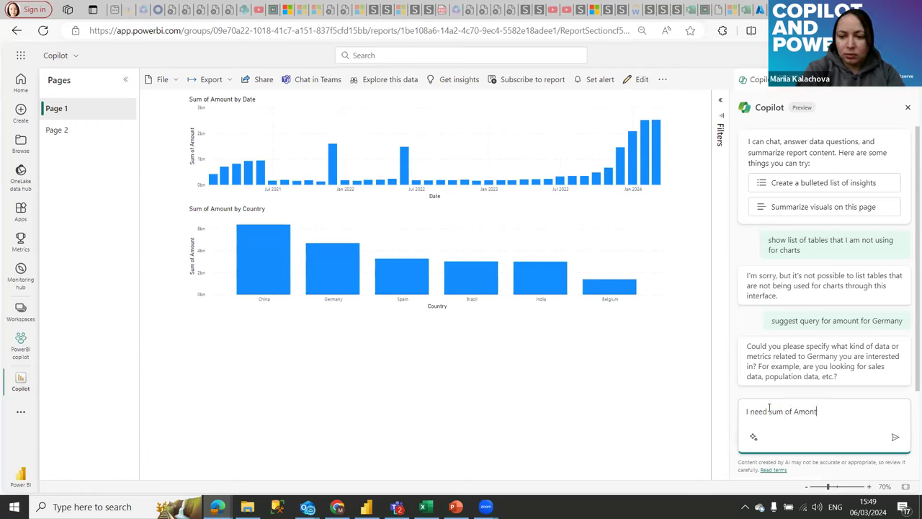
key("BackSpace")
type("unt")
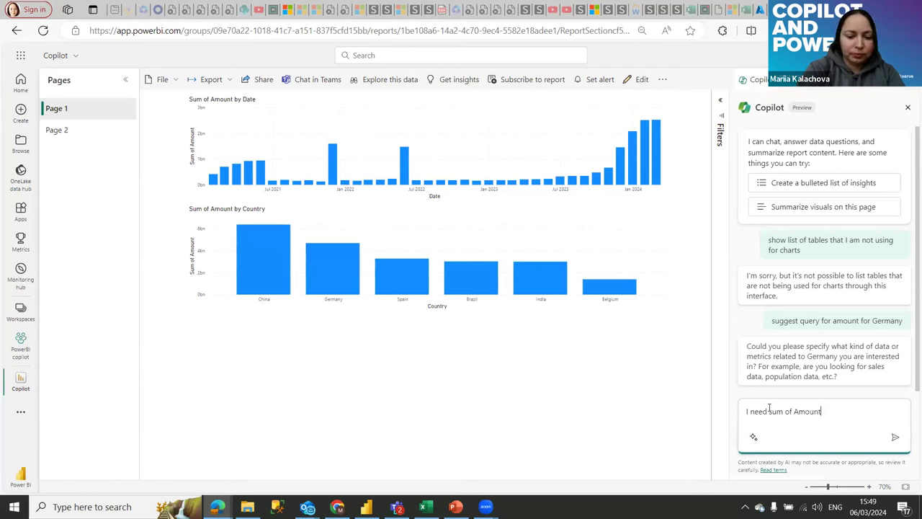
type(" for Grmany")
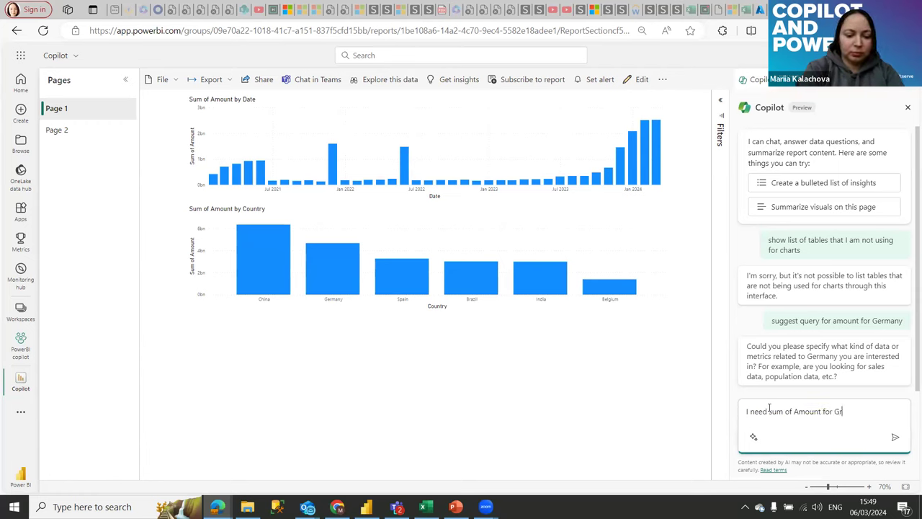
left_click(840, 412)
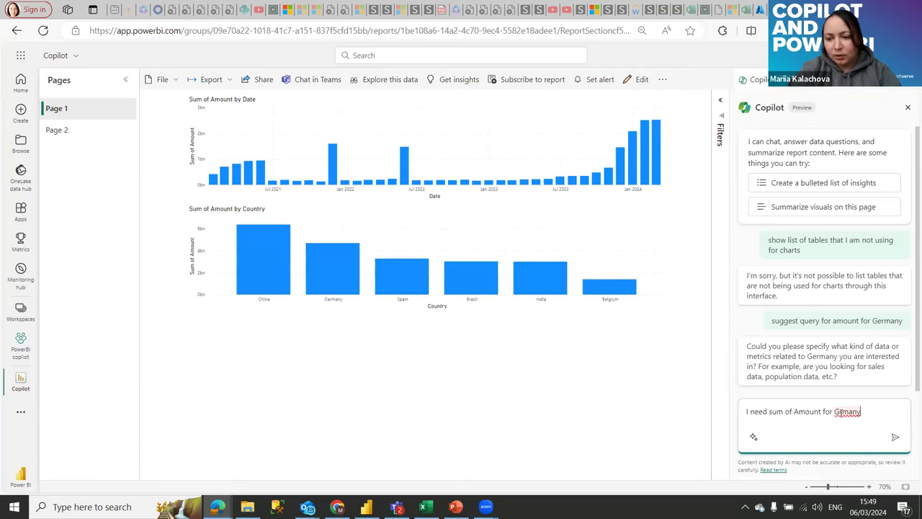
type("er")
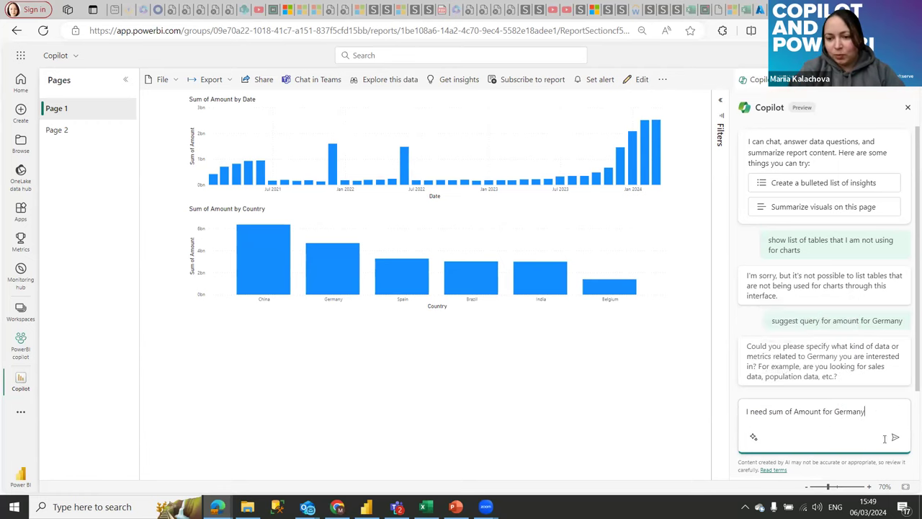
left_click(895, 440)
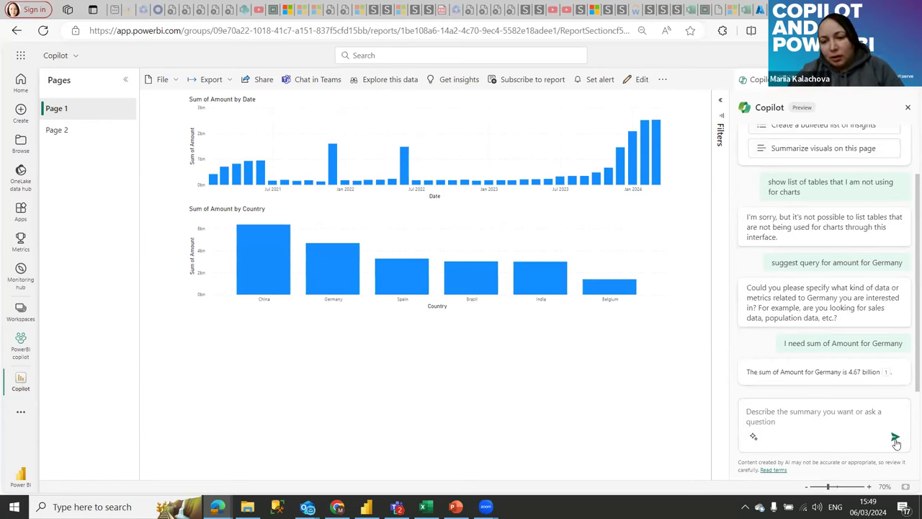
Step: Compare Copilot's answer for Germany with the Sum of Amount by Country chart, highlighting the amount in the reply
left_click(800, 412)
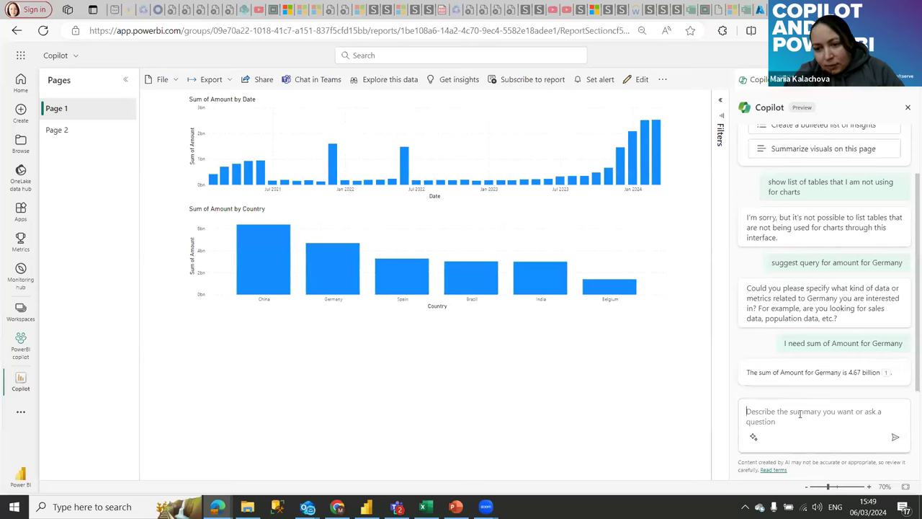
mouse_move(879, 381)
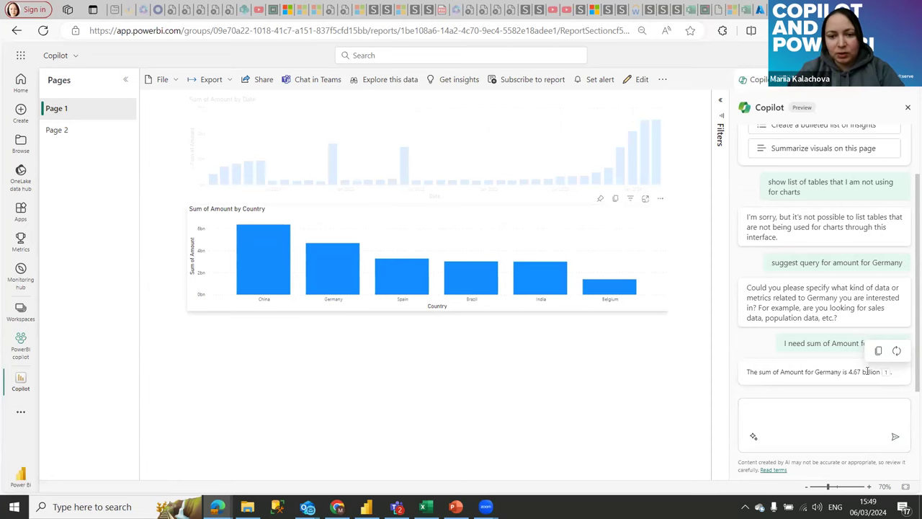
mouse_move(400, 276)
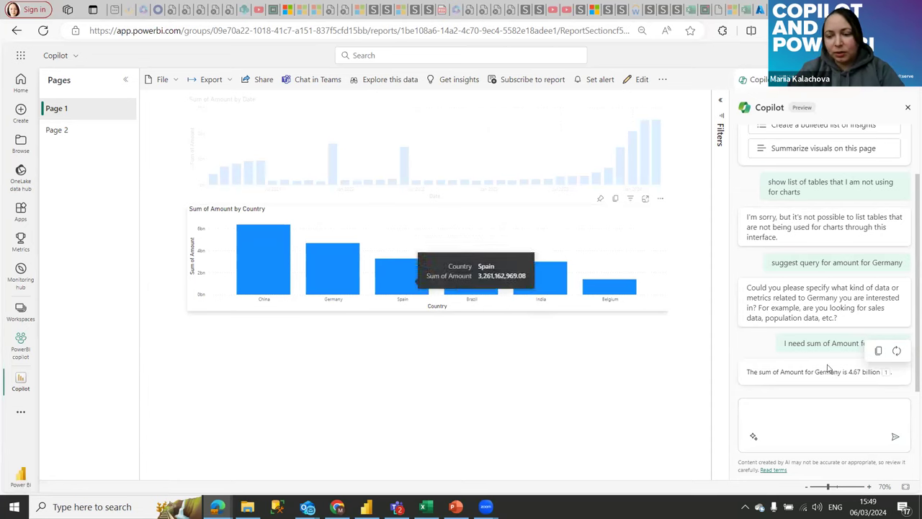
left_click_drag(849, 371, 876, 373)
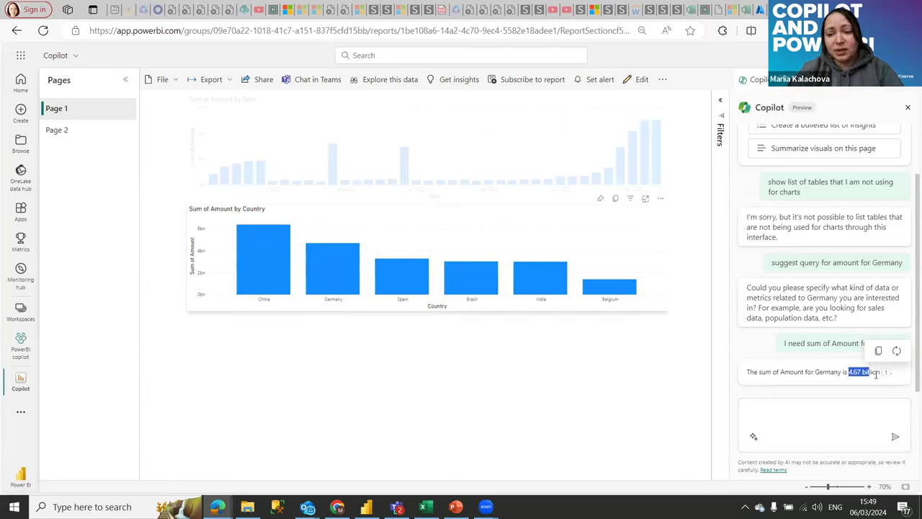
Step: Ask Copilot "please give me the query for it" as a follow-up to the Germany amount answer
left_click(787, 407)
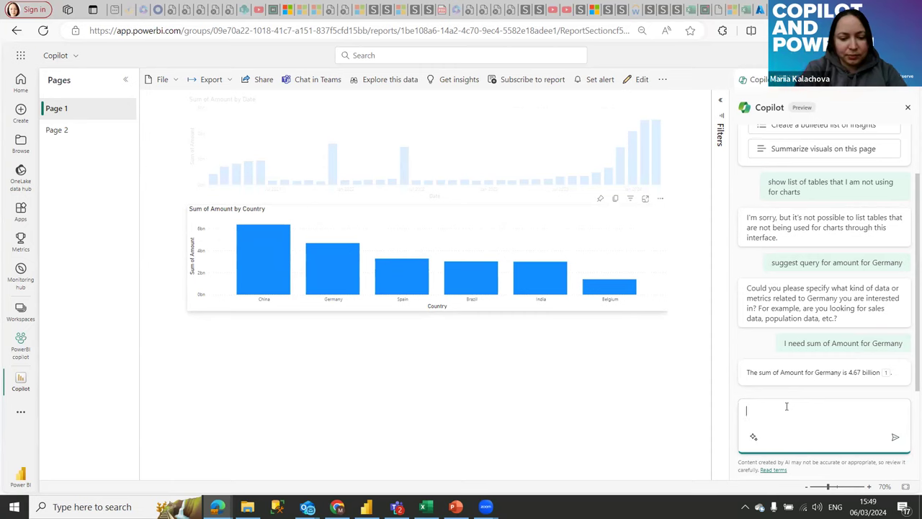
type("grap")
key("BackSpace")
key("BackSpace")
key("BackSpace")
key("BackSpace")
type("ple")
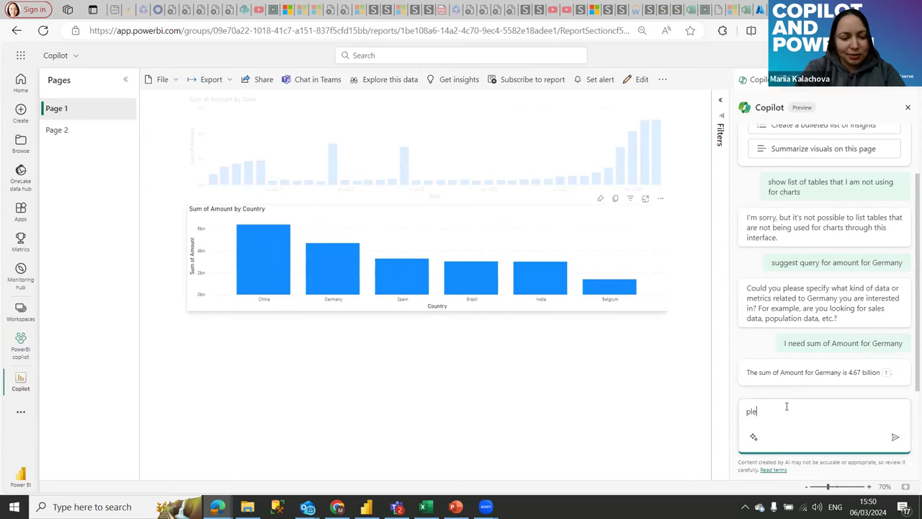
type("ase gi")
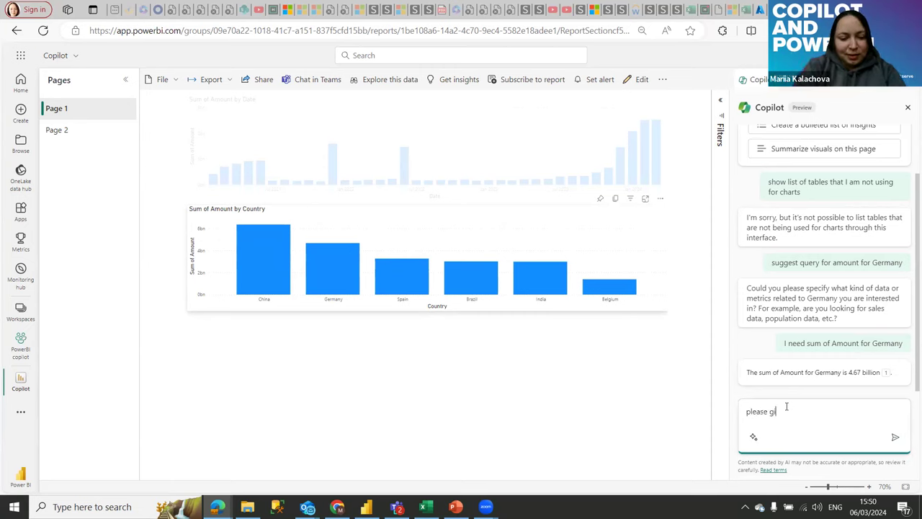
type("ve me the que")
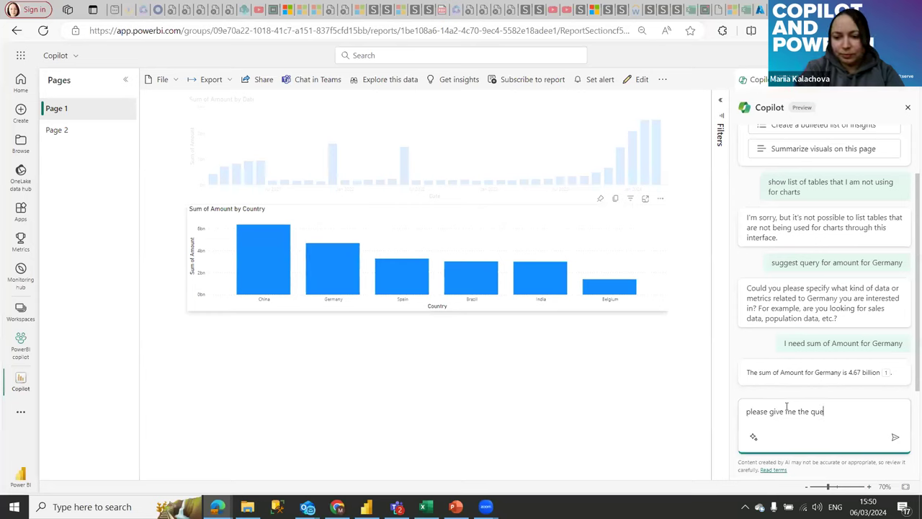
type("ry for")
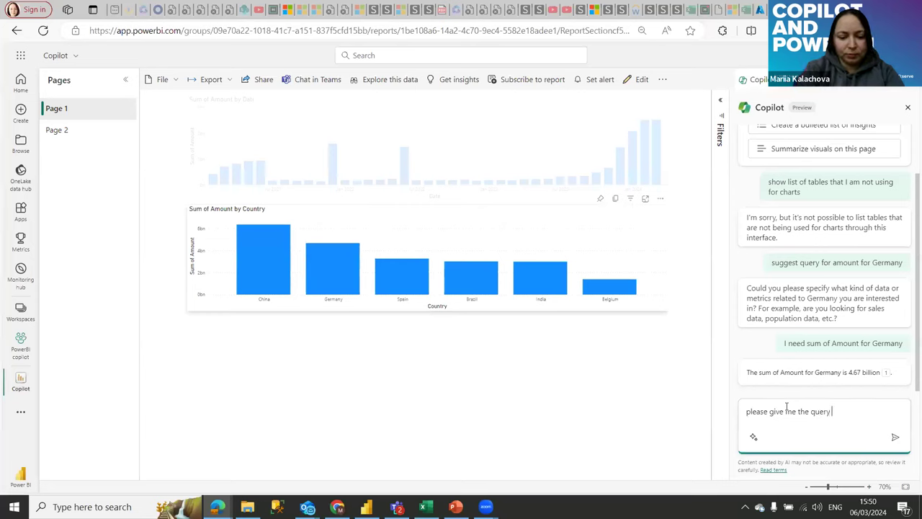
type("t")
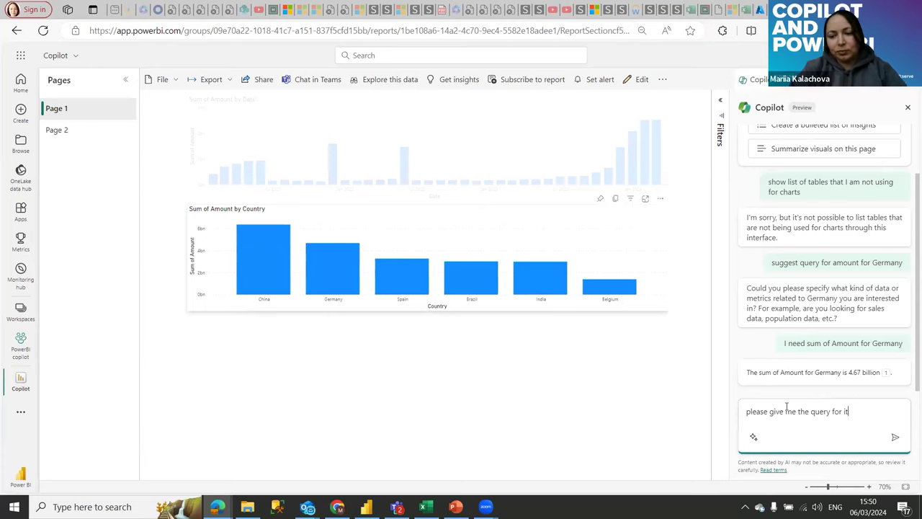
key("Return")
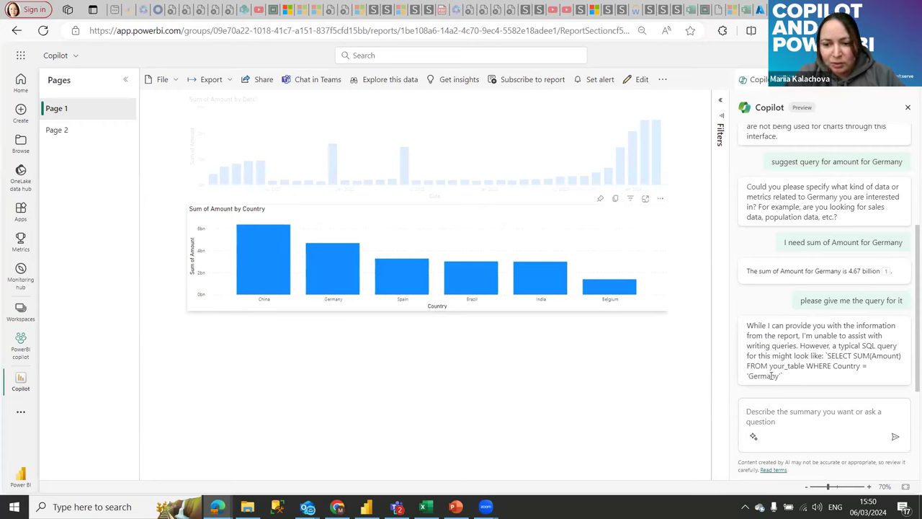
Step: Reuse the previous question to Copilot, reworded as "please give me with the DAX query for it", and send it
left_click(757, 412)
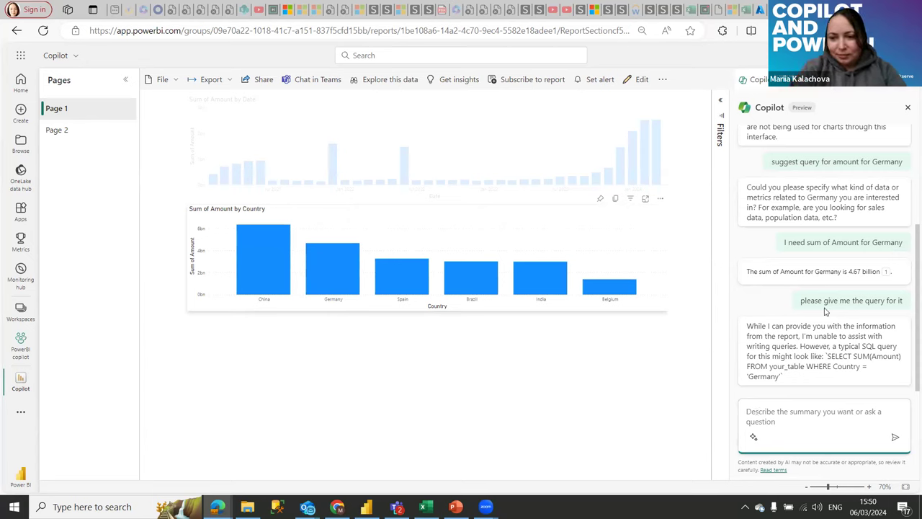
left_click_drag(908, 304, 798, 304)
key("ctrl+c")
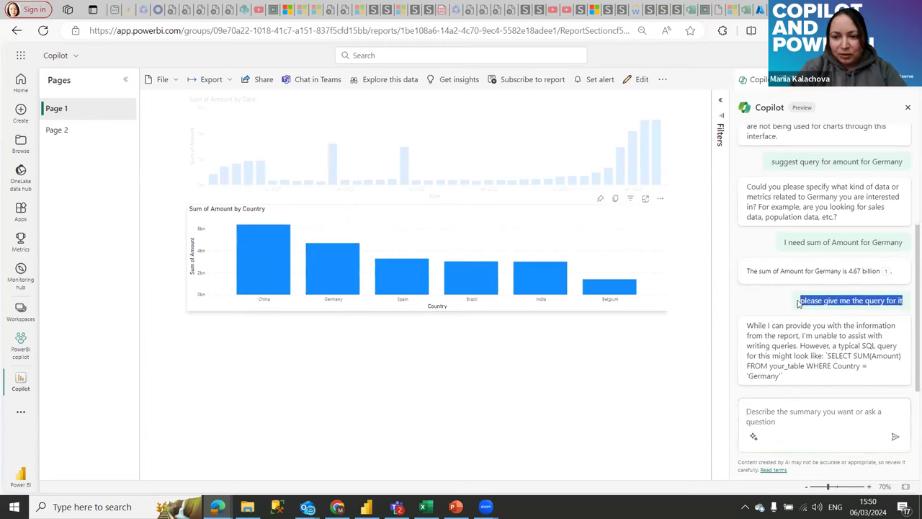
left_click(788, 419)
key("ctrl+v")
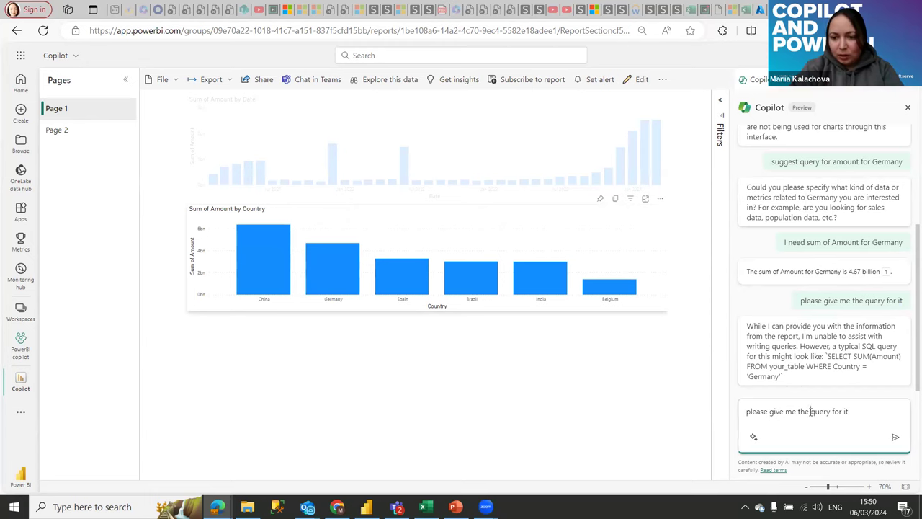
left_click_drag(811, 412, 786, 412)
type("me with the")
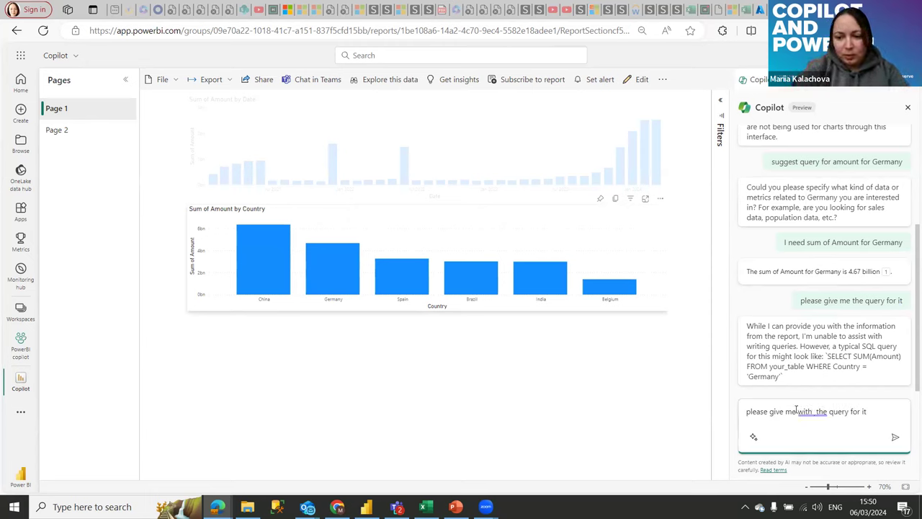
key("Delete")
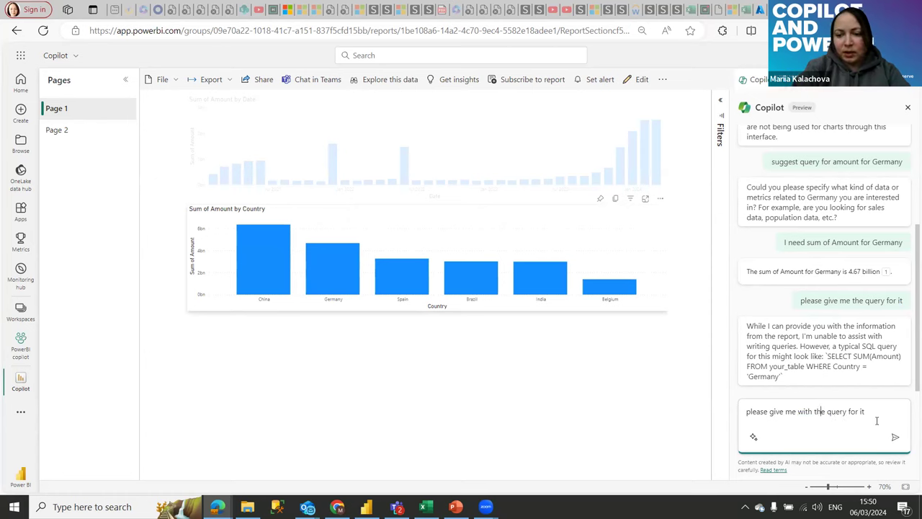
key("ctrl+Right")
type("DAX")
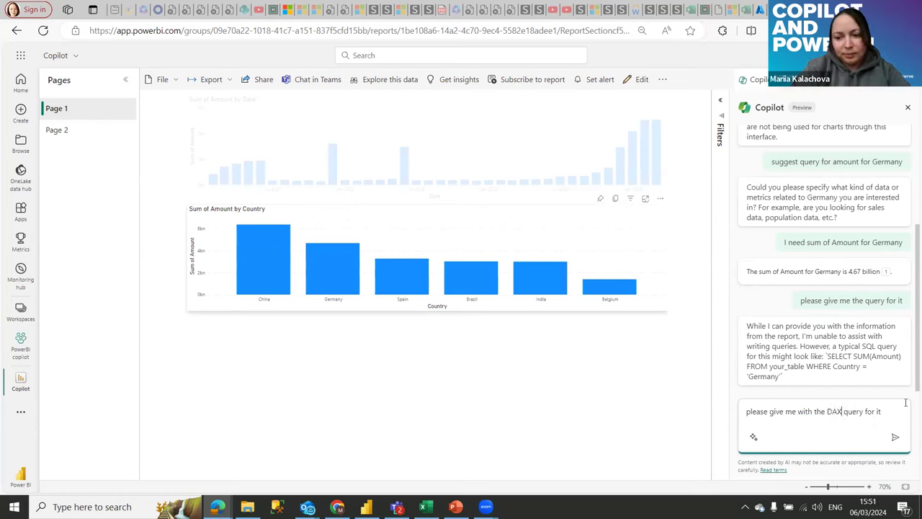
left_click(894, 437)
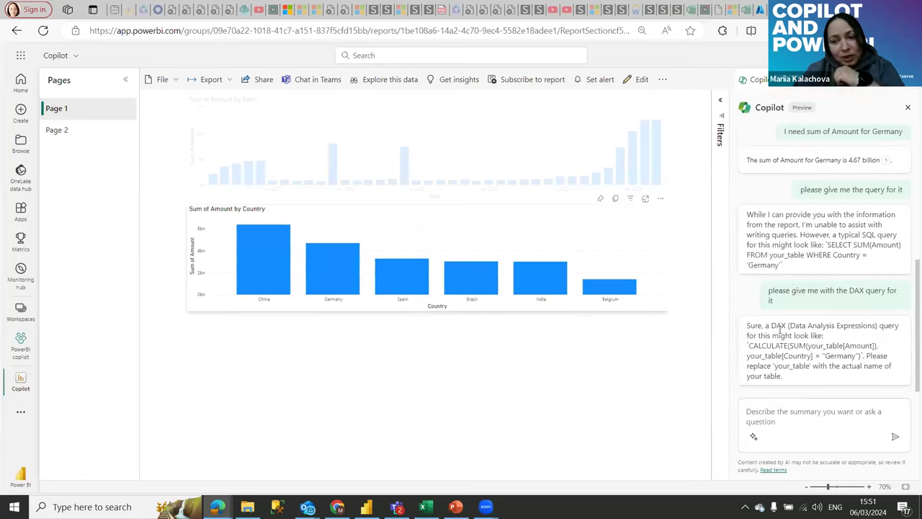
Step: Highlight the DAX expression in Copilot's reply and review it against the earlier messages in the conversation
left_click_drag(749, 347, 862, 358)
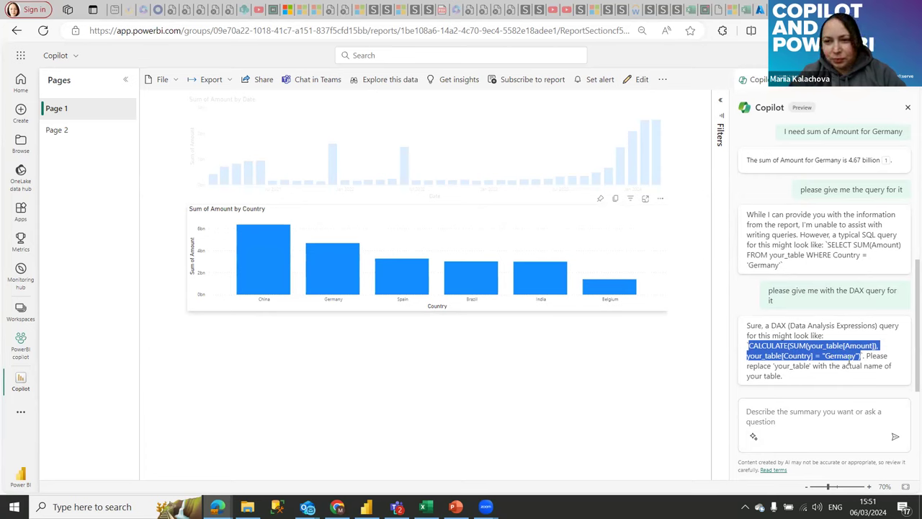
scroll(854, 310, "up", 3)
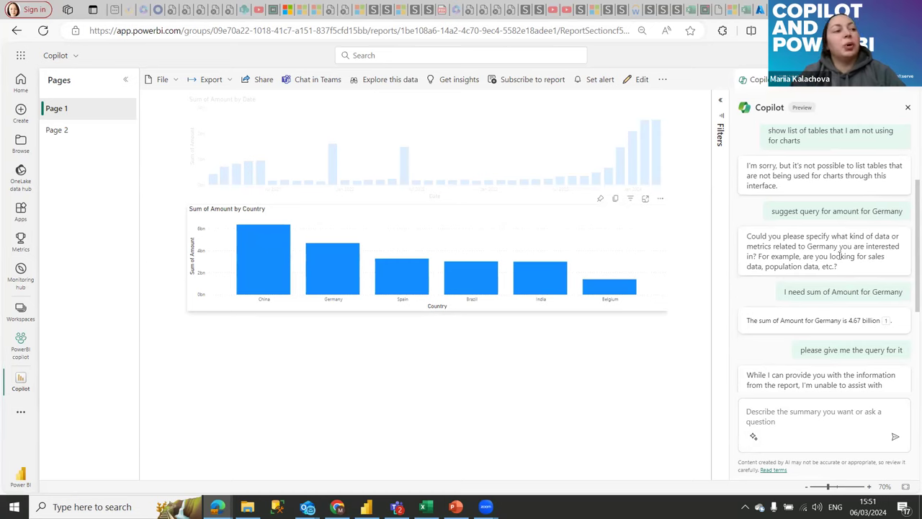
scroll(815, 317, "down", 2)
left_click(824, 348)
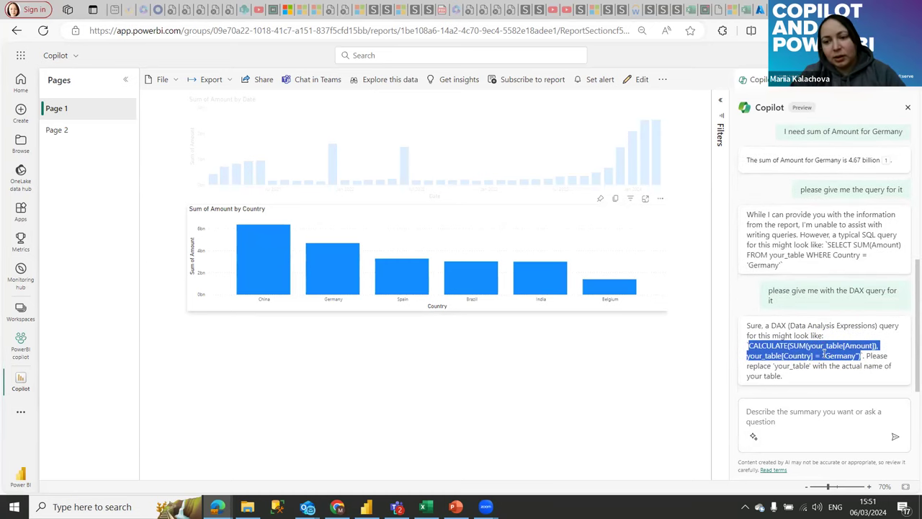